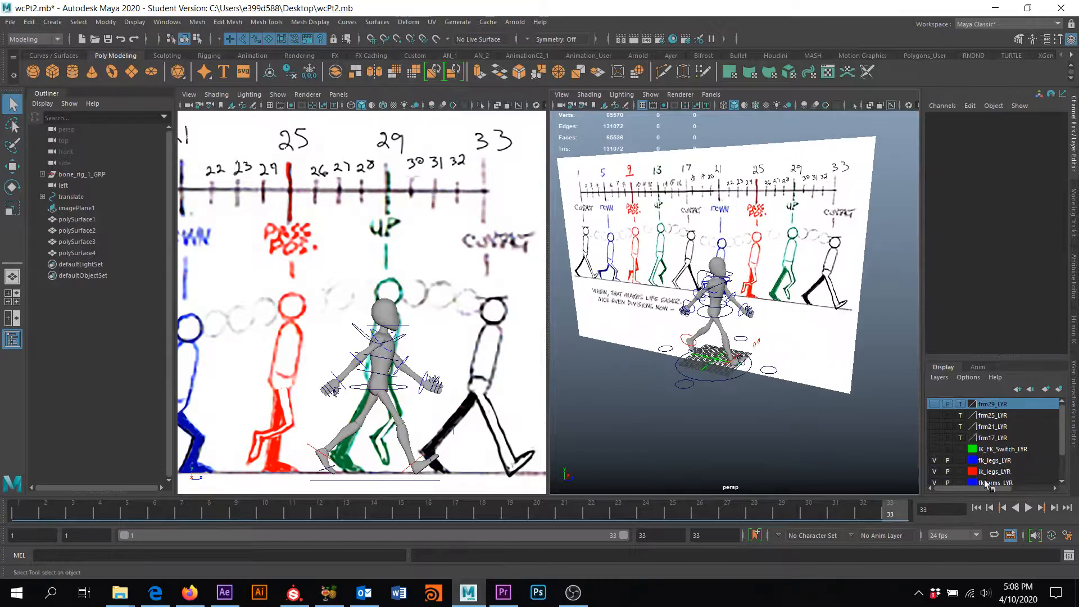
Step: Play back the blocked walk cycle and view it from several angles in the perspective view, then stop playback
click(1029, 509)
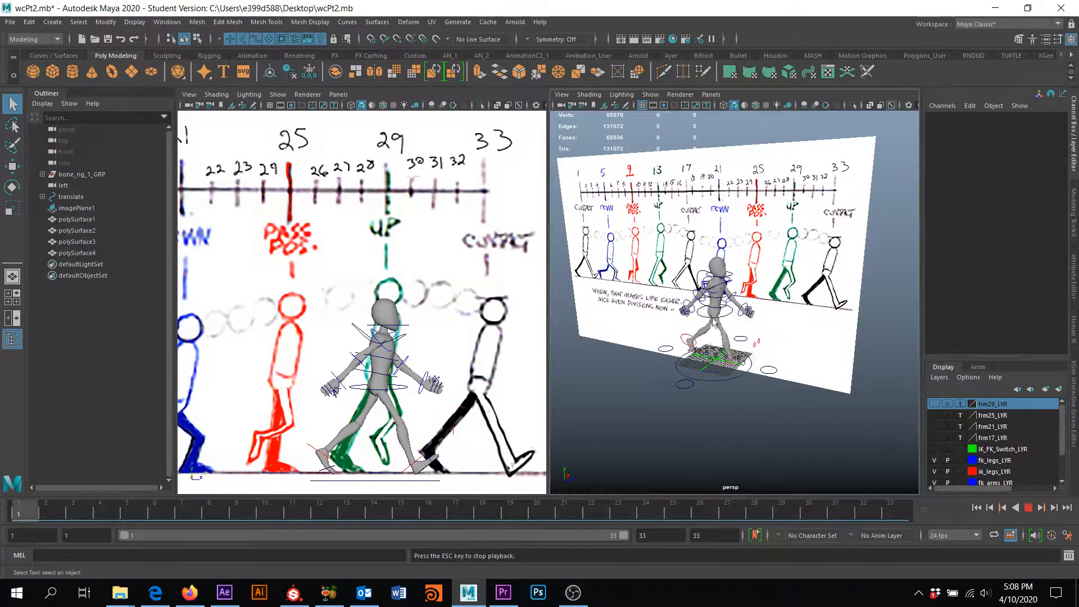
alt+drag(759, 329, 795, 325)
alt+right_drag(794, 325, 697, 377)
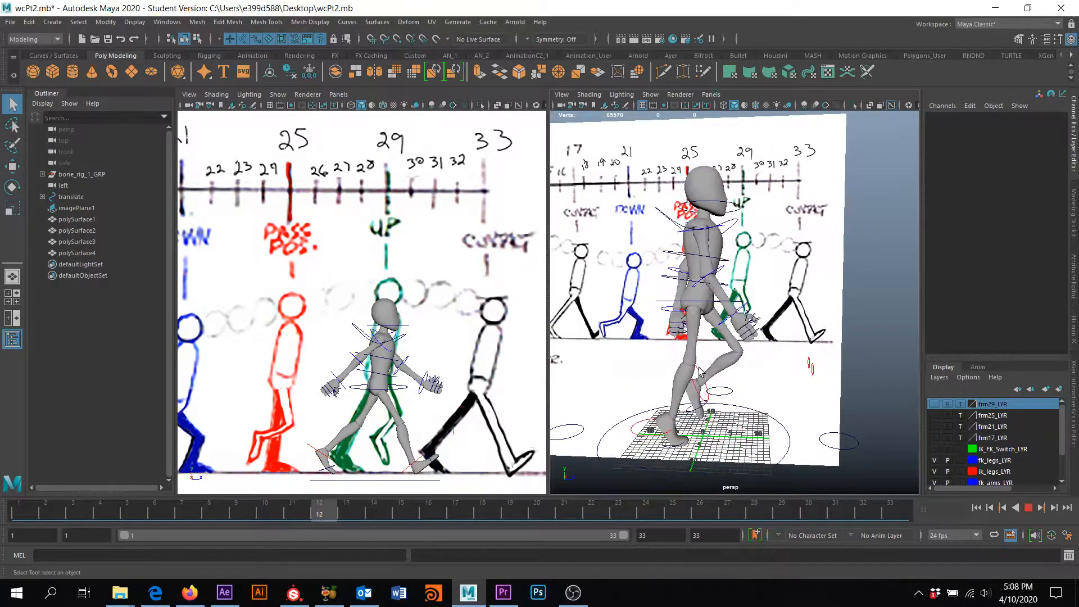
alt+drag(694, 376, 674, 406)
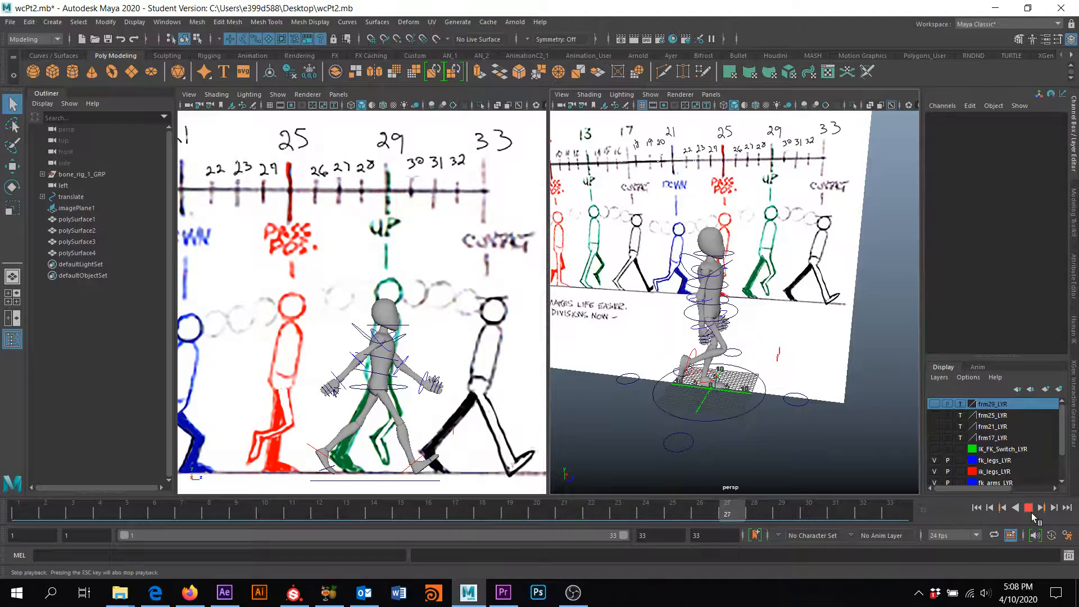
click(1028, 508)
Step: Show only the perspective view in a single pane and bring up the animation tools
click(12, 276)
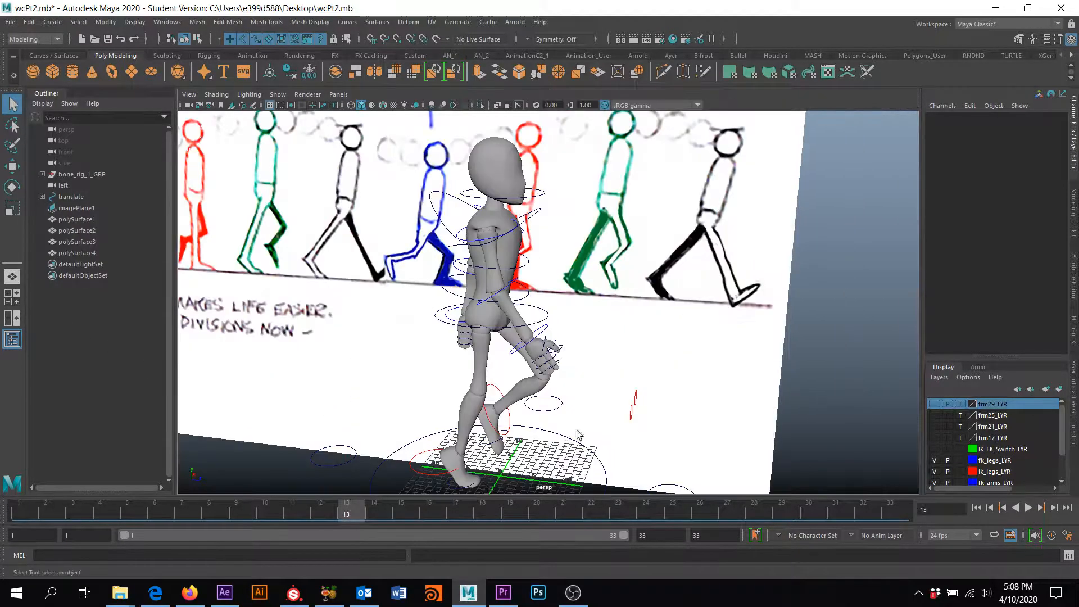
alt+right_drag(489, 365, 502, 350)
alt+drag(502, 350, 439, 365)
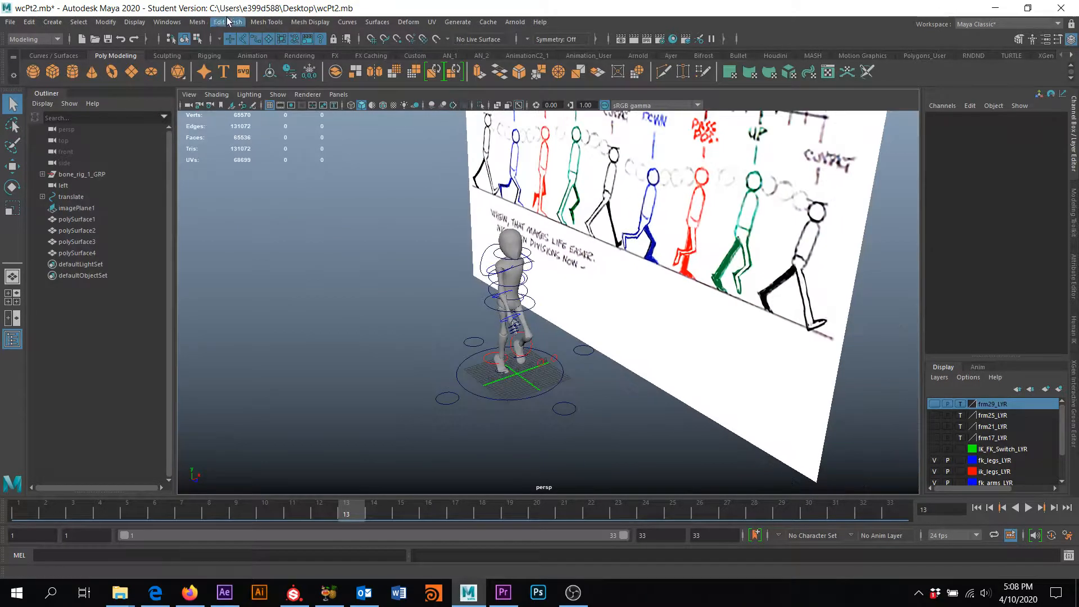
click(252, 55)
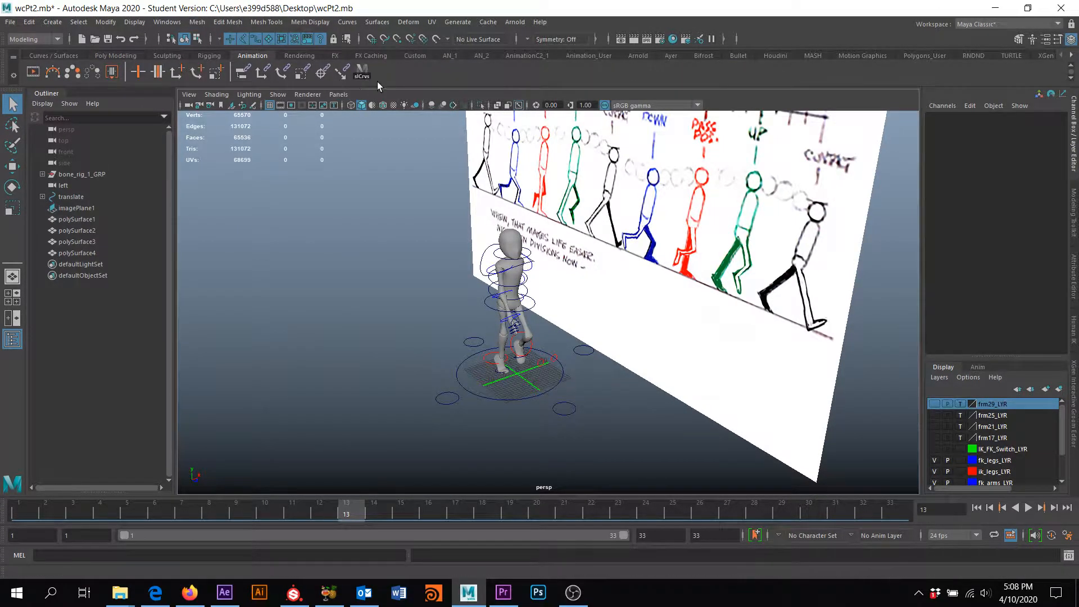
Step: Scrub through the walk cycle's key poses and return to frame 1
alt+drag(392, 140, 425, 295)
drag(85, 504, 792, 511)
drag(863, 514, 0, 472)
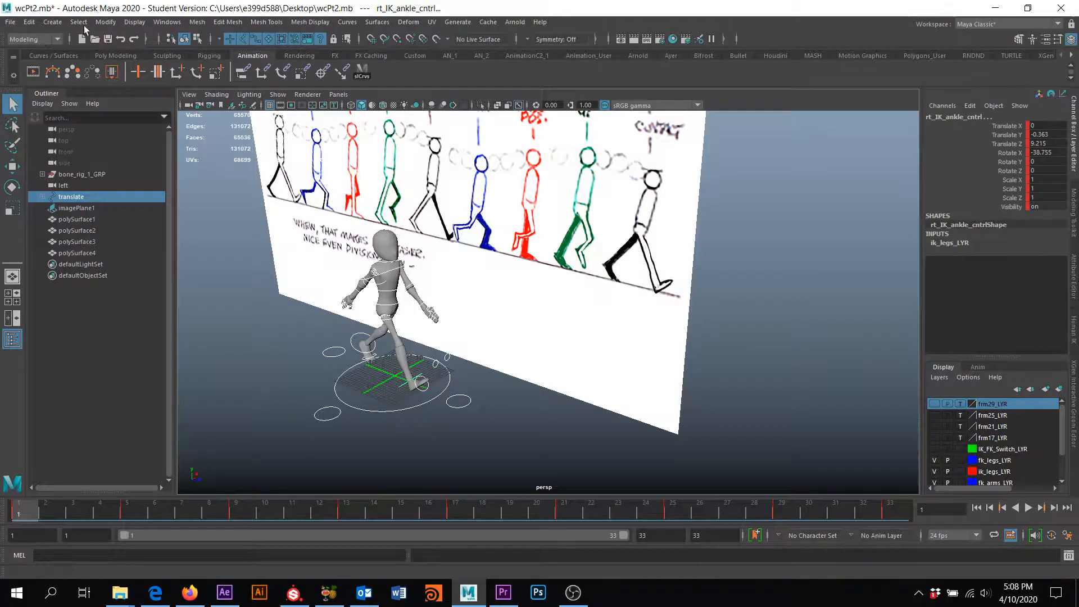
Step: Open the Graph Editor for all selected rig controls and reposition its window
click(157, 23)
mouse_move(211, 87)
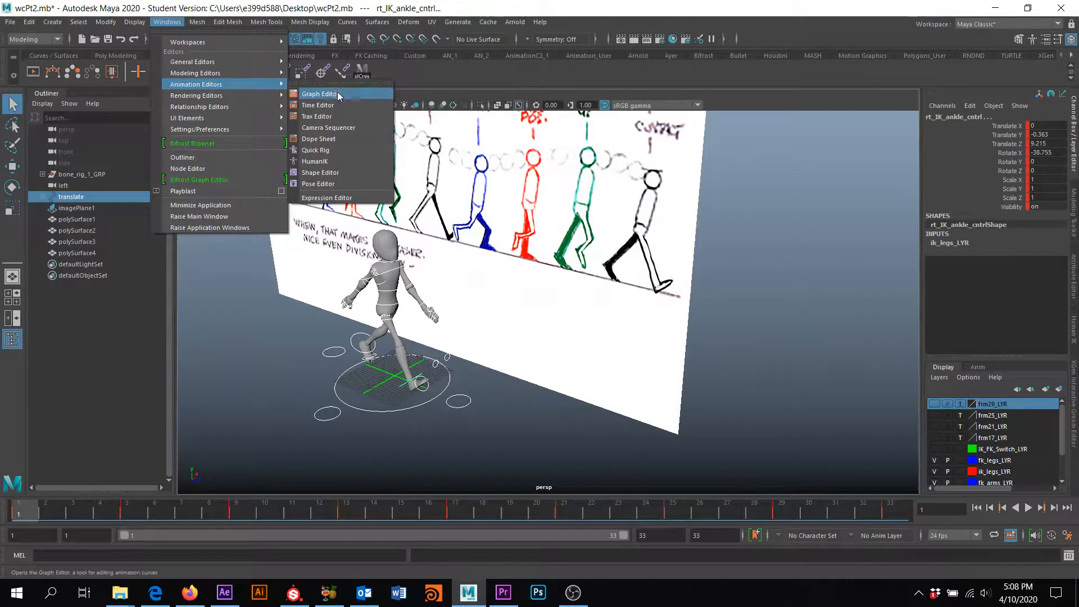
click(320, 94)
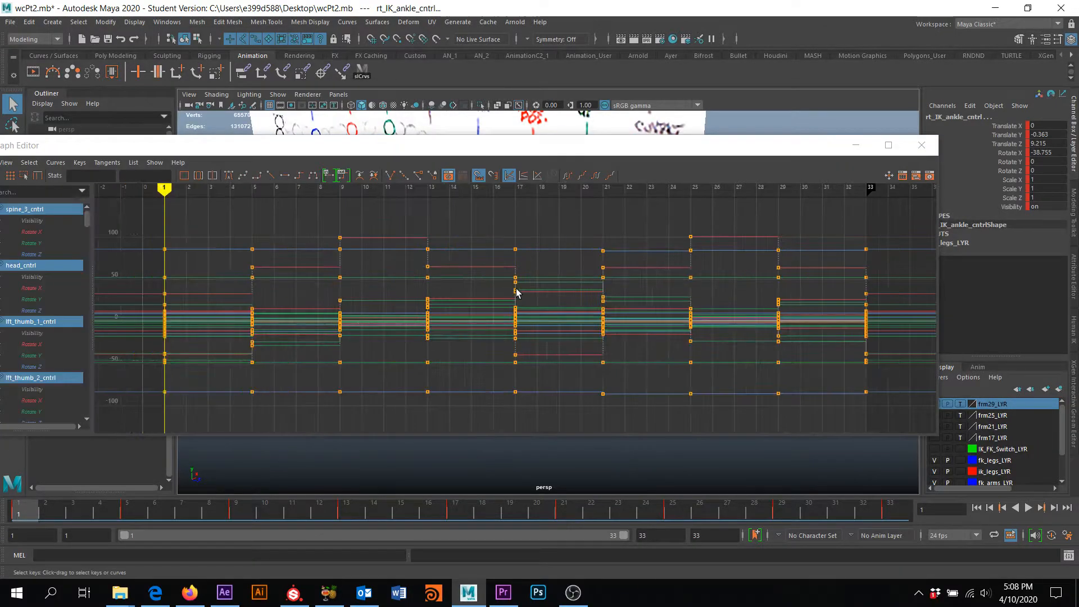
drag(426, 167, 454, 193)
Step: Select all keys of the rig controls from frame 1 to 33 and change their tangents from stepped to Auto
scroll(514, 338, down, 3)
scroll(525, 354, up, 2)
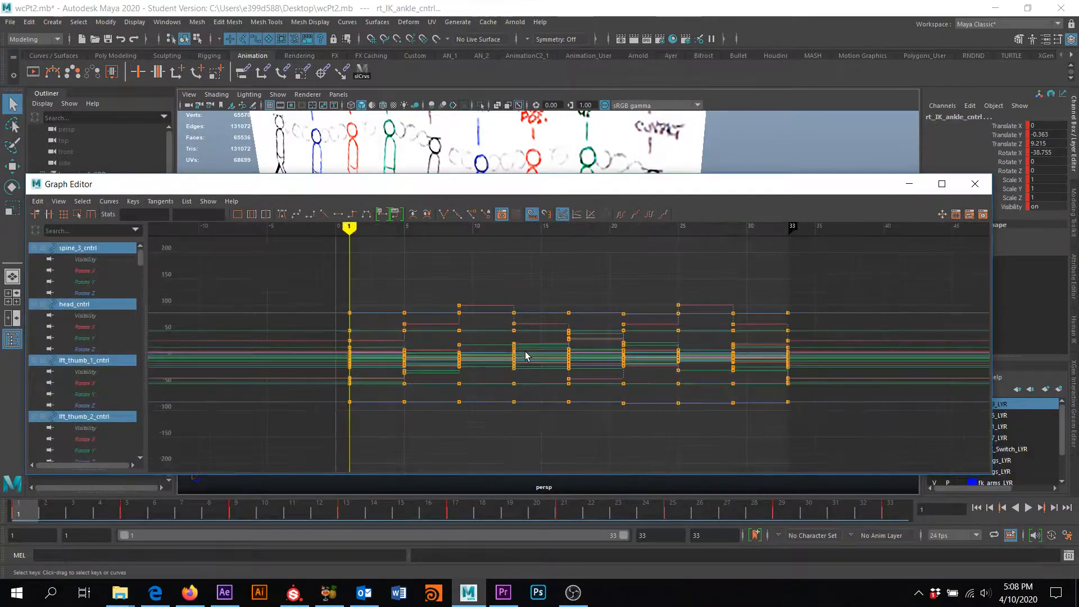
alt+middle_drag(550, 318, 544, 311)
scroll(378, 304, up, 2)
scroll(376, 299, down, 1)
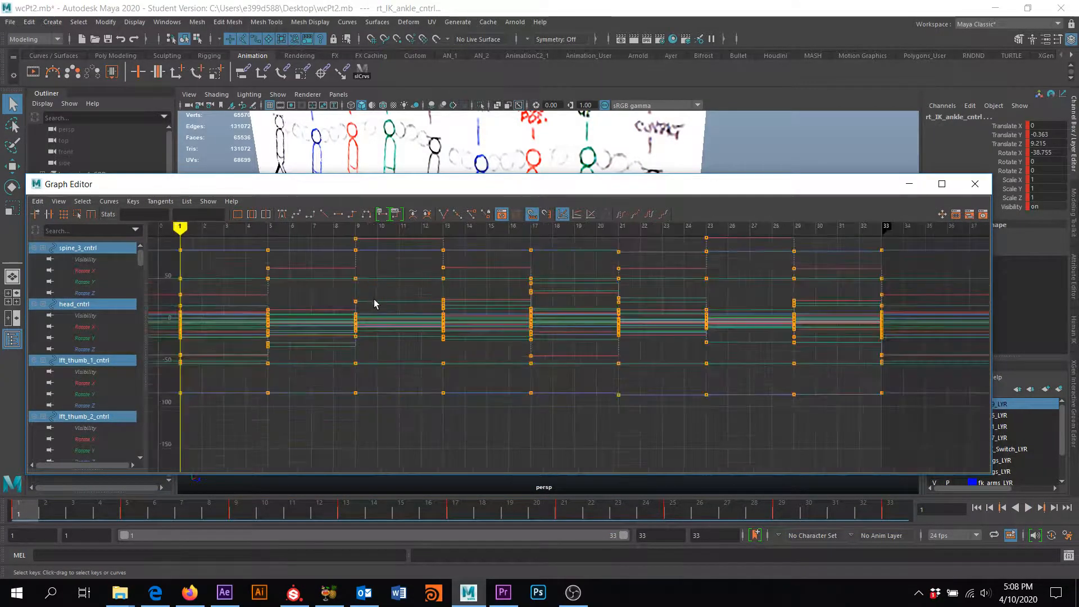
alt+middle_drag(332, 261, 332, 286)
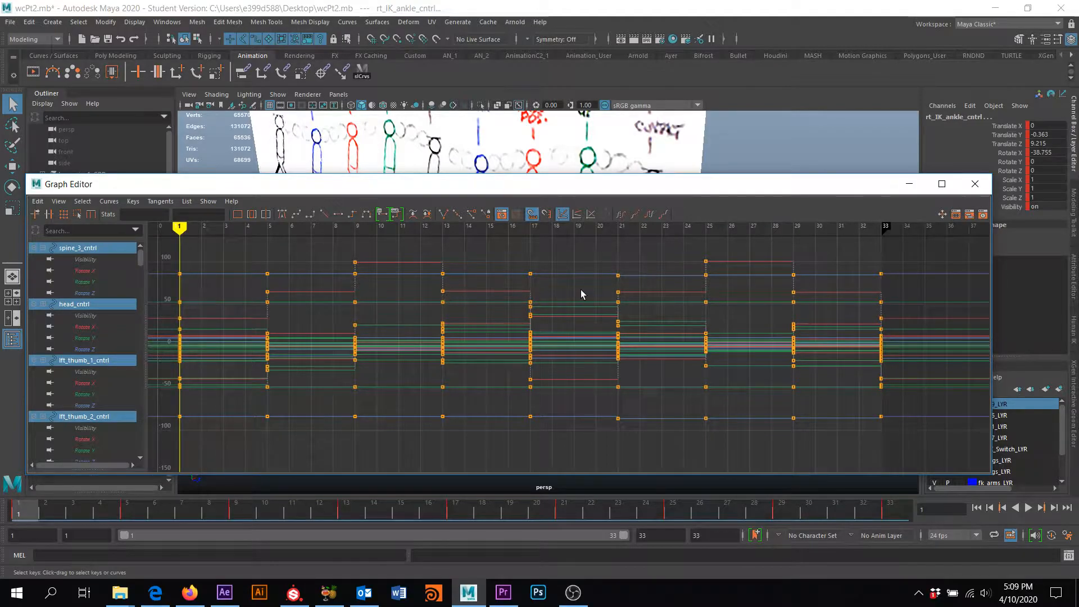
scroll(582, 290, down, 4)
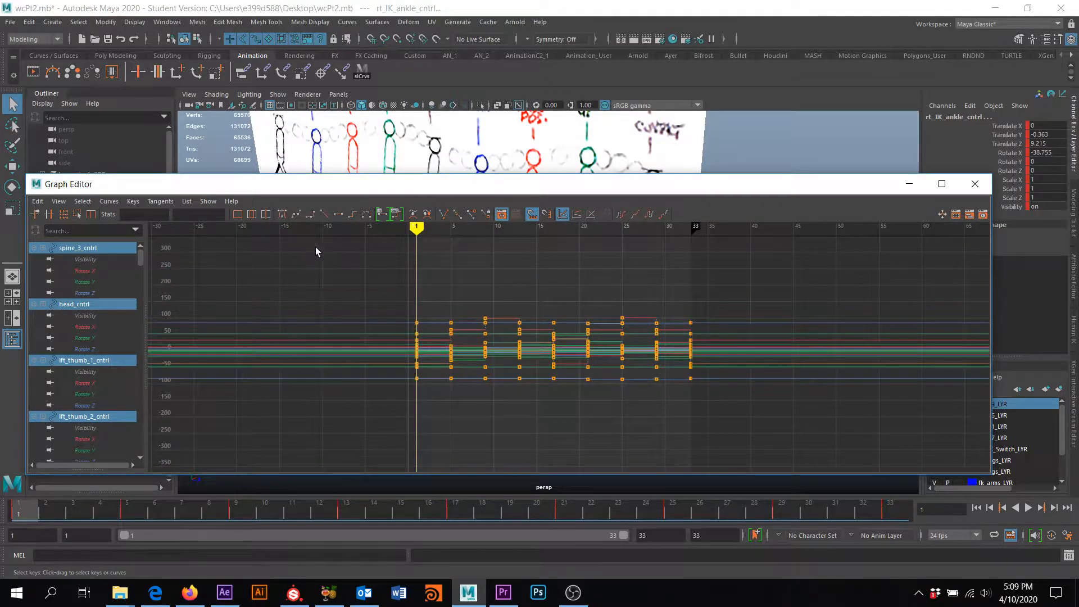
alt+middle_drag(498, 312, 485, 302)
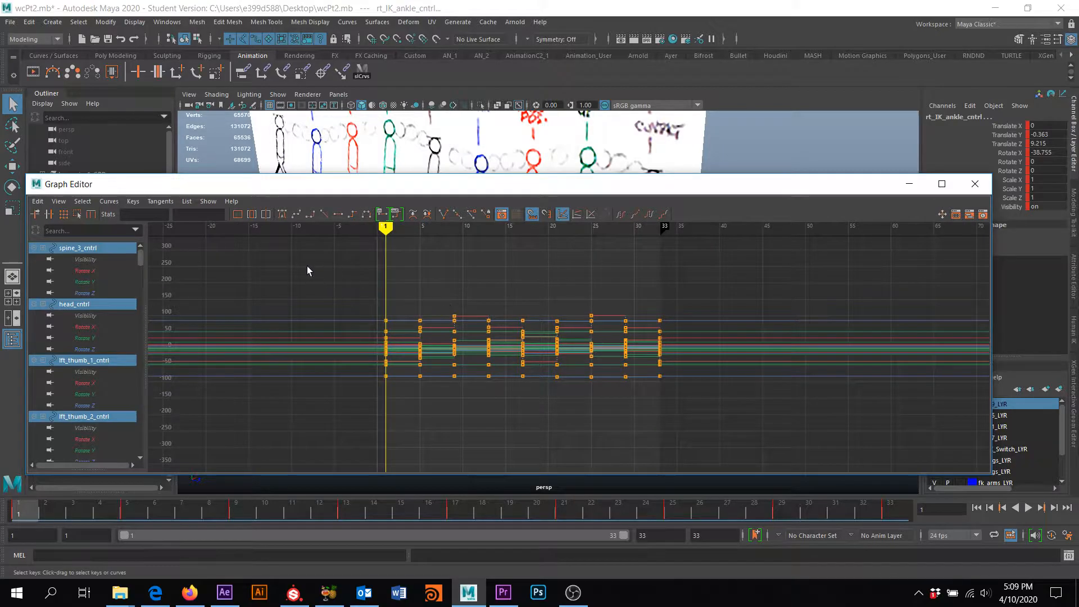
drag(310, 262, 735, 453)
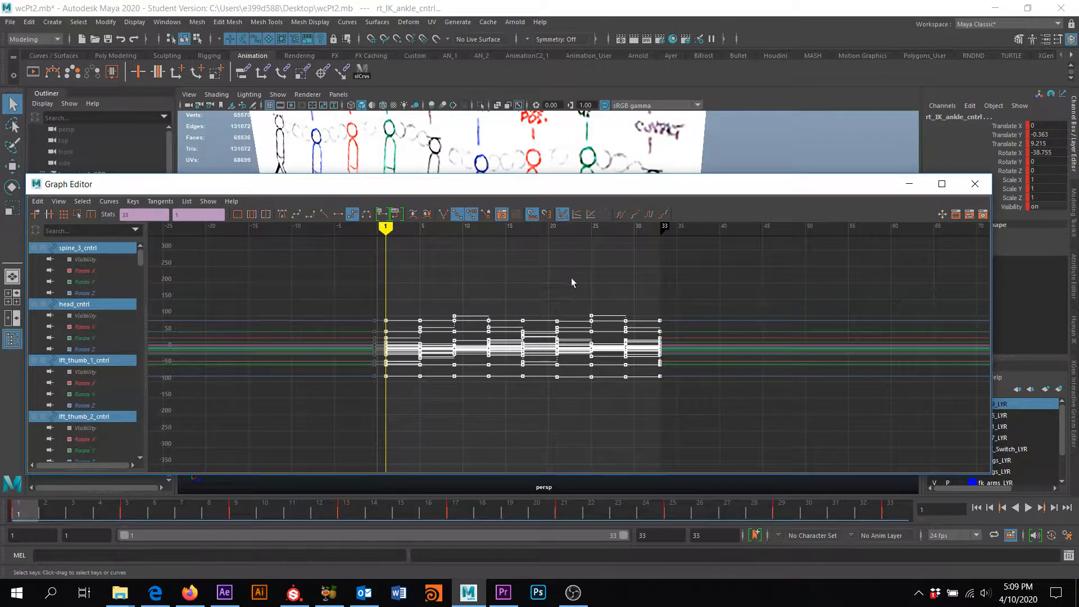
click(282, 215)
scroll(447, 318, up, 5)
alt+middle_drag(372, 322, 537, 336)
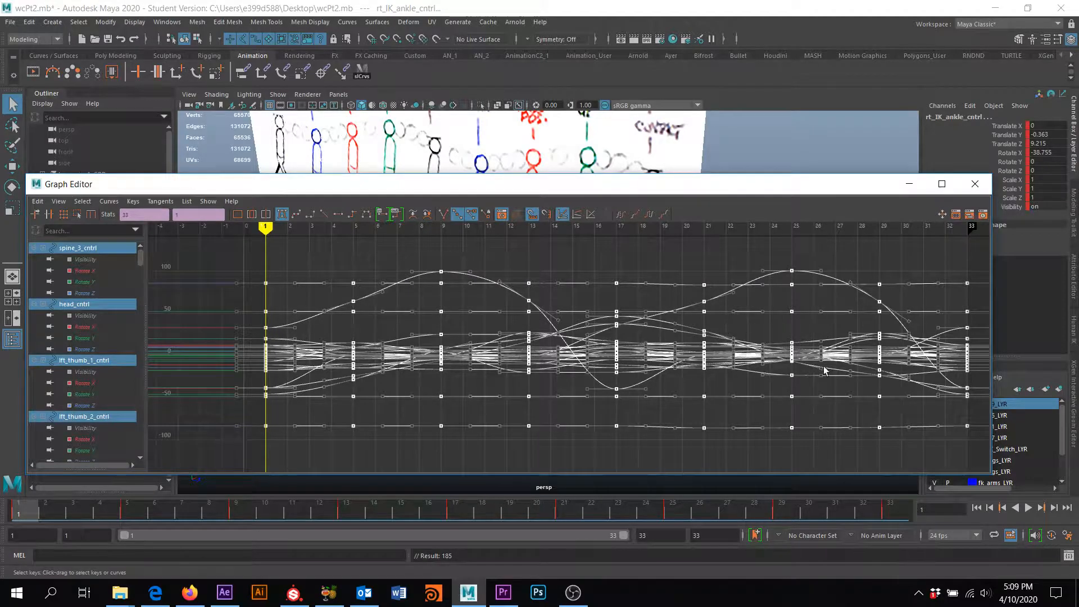
Step: Minimize the Graph Editor and deselect the rig controls
click(913, 183)
alt+drag(787, 274, 500, 337)
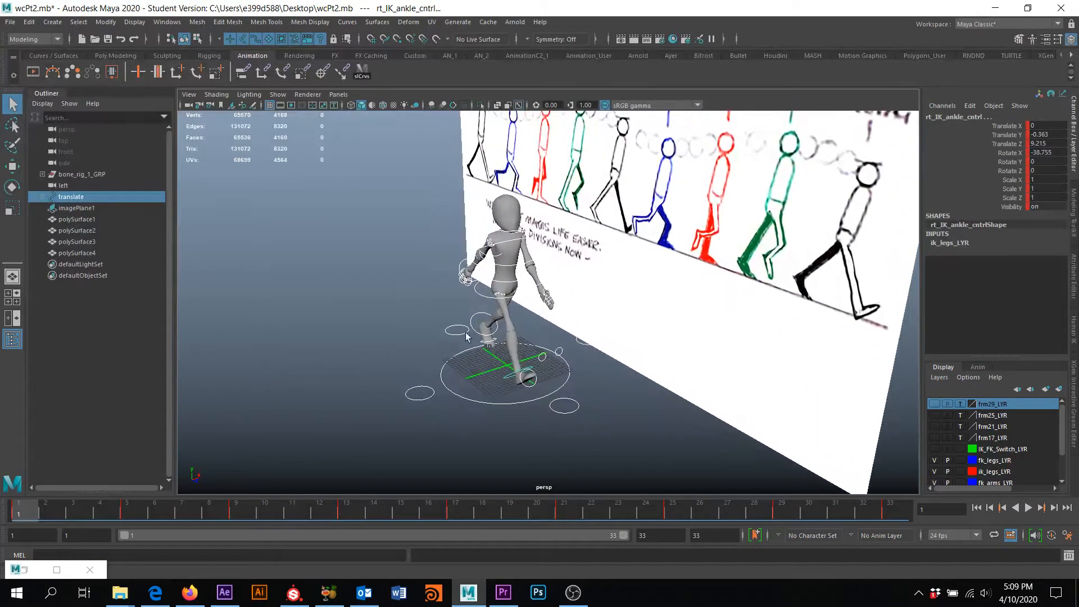
click(419, 375)
alt+drag(420, 374, 470, 481)
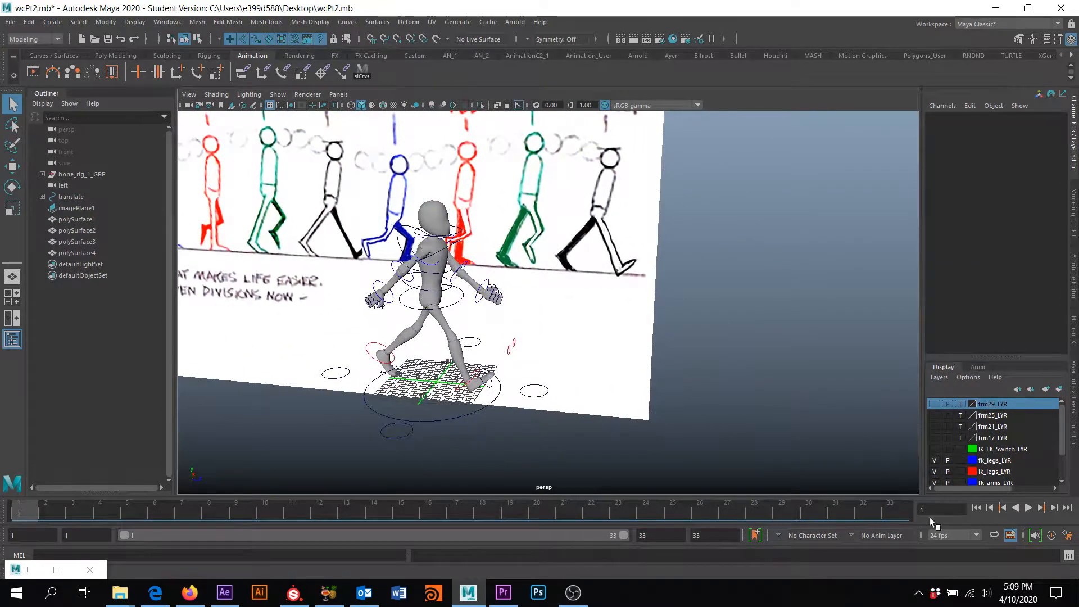
Step: Play the smoothed walk cycle and examine the character's motion from the front and the side
click(1029, 508)
alt+drag(717, 386, 483, 351)
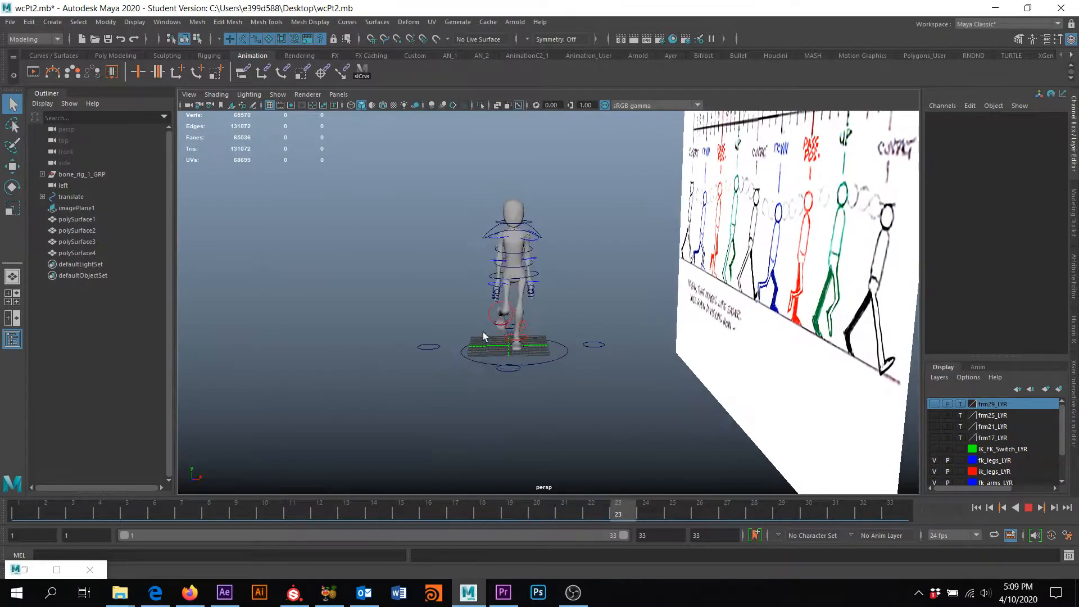
alt+right_drag(475, 351, 481, 348)
mouse_move(481, 348)
alt+mouse_down()
mouse_move(504, 359)
mouse_move(464, 345)
alt+mouse_up()
alt+right_drag(533, 282, 529, 316)
alt+drag(529, 316, 568, 302)
alt+middle_drag(513, 321, 582, 318)
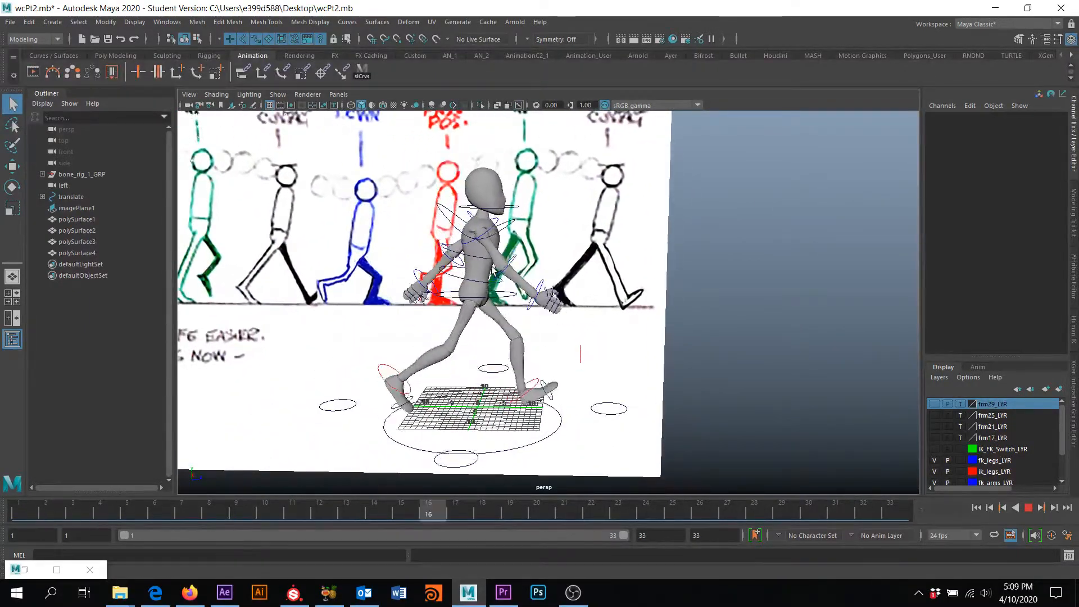
alt+middle_drag(450, 288, 474, 309)
mouse_move(454, 309)
alt+mouse_down()
mouse_move(475, 310)
mouse_move(469, 296)
mouse_move(470, 307)
alt+mouse_up()
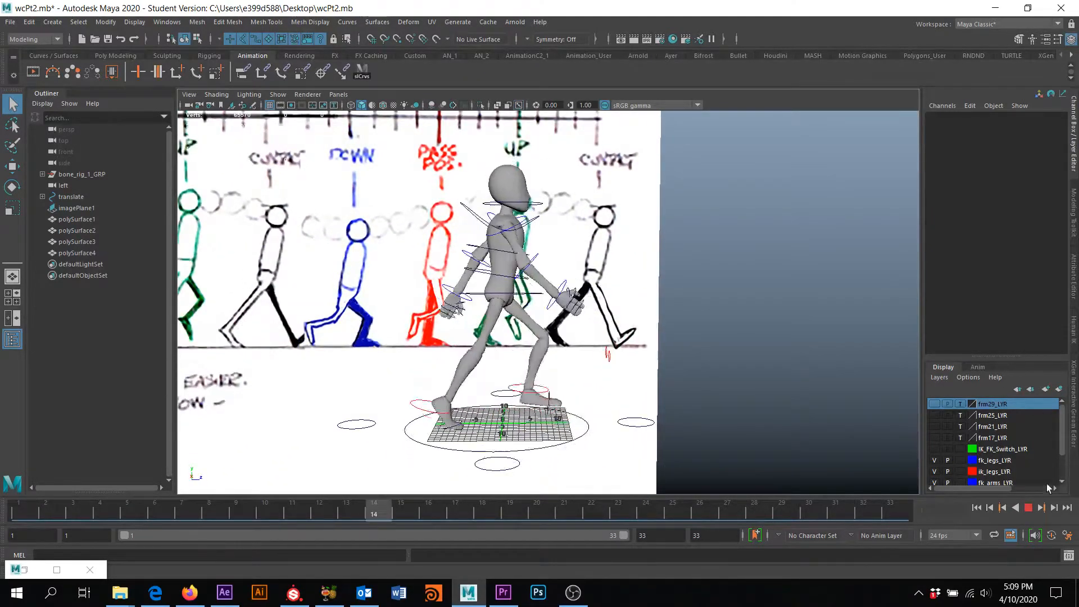
click(1034, 508)
Step: Replay the walk cycle from a side view and stop on a frame that shows the arm swing
scroll(590, 284, down, 3)
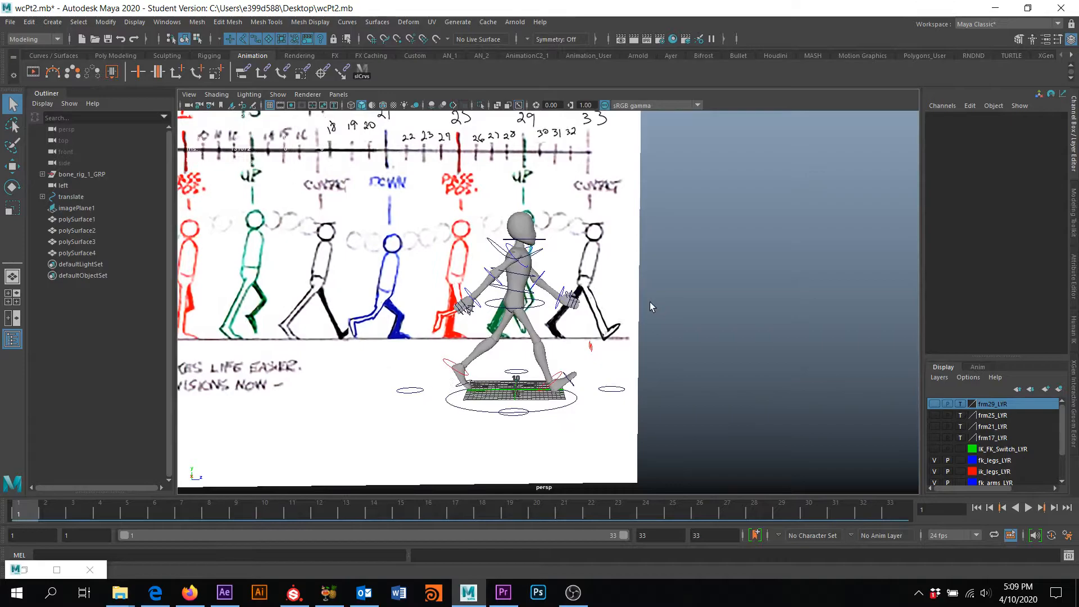
alt+drag(584, 303, 548, 305)
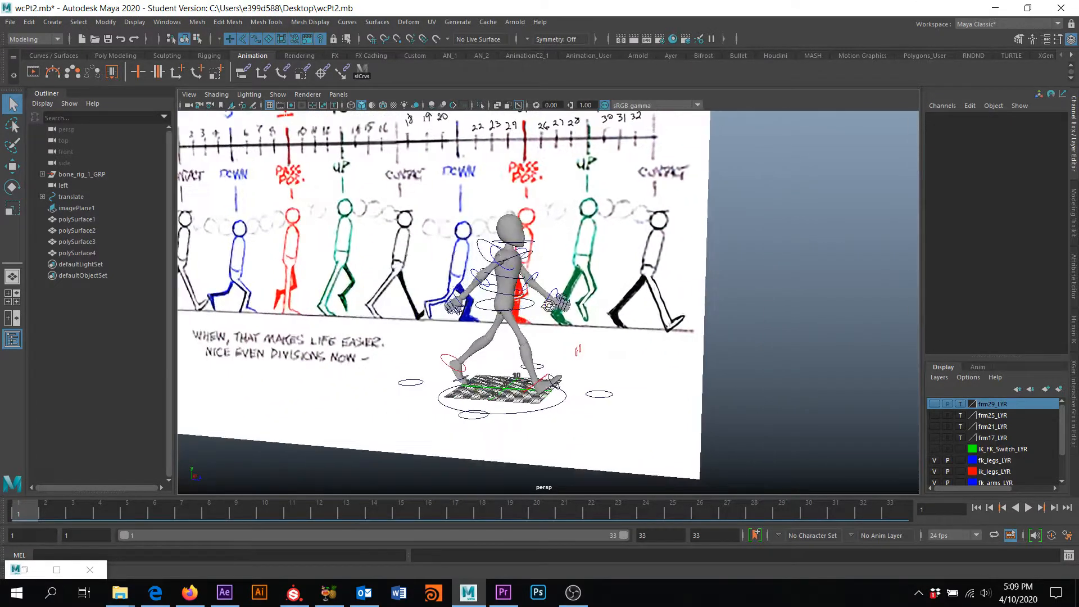
alt+drag(494, 328, 553, 371)
alt+middle_drag(546, 298, 583, 326)
alt+right_drag(583, 327, 554, 325)
alt+drag(554, 325, 563, 303)
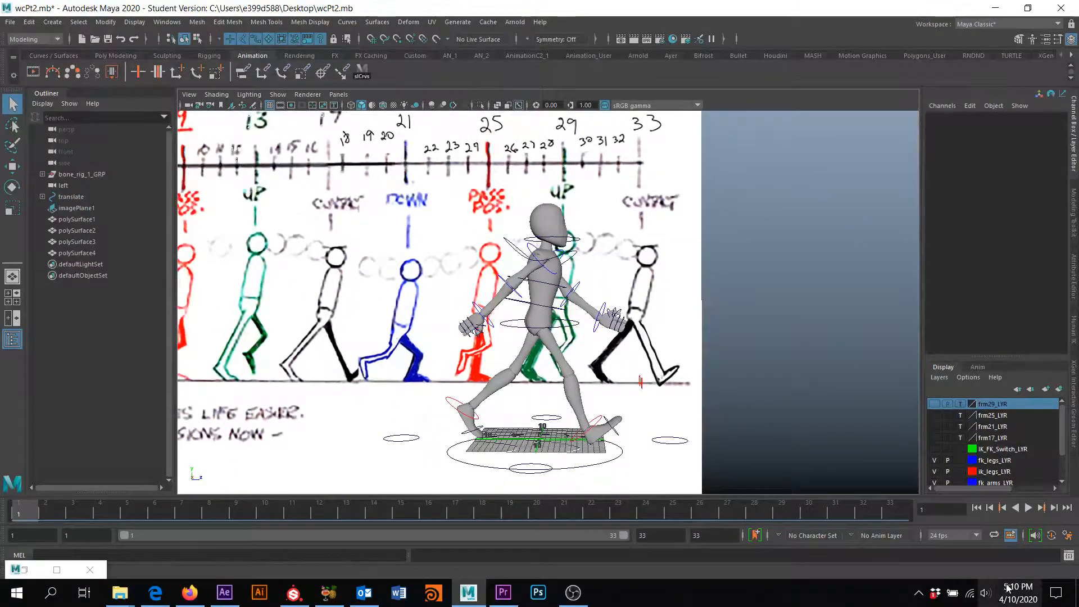
click(1029, 508)
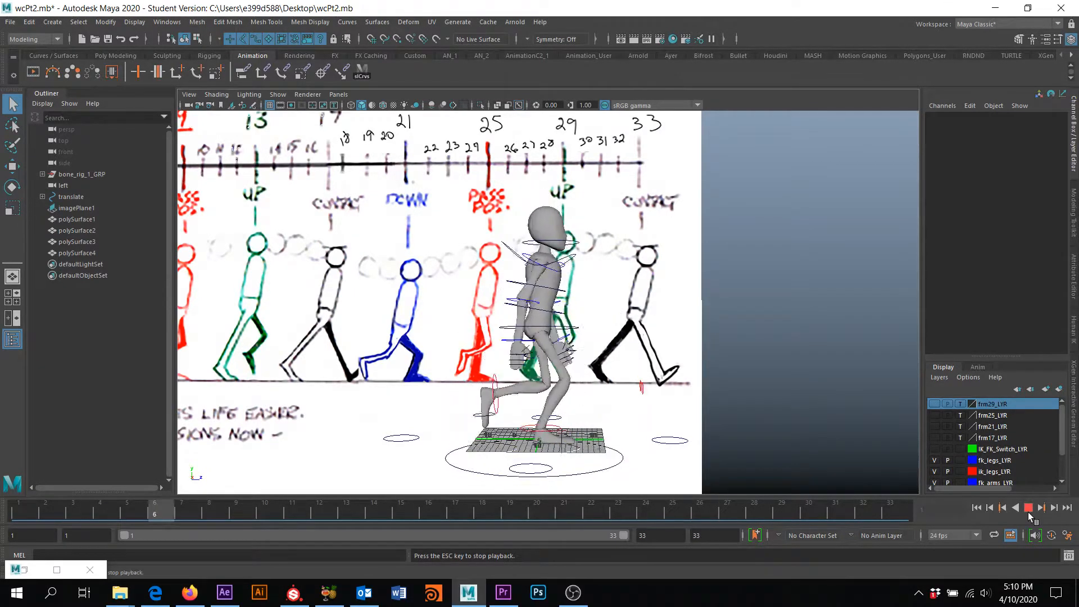
click(1029, 509)
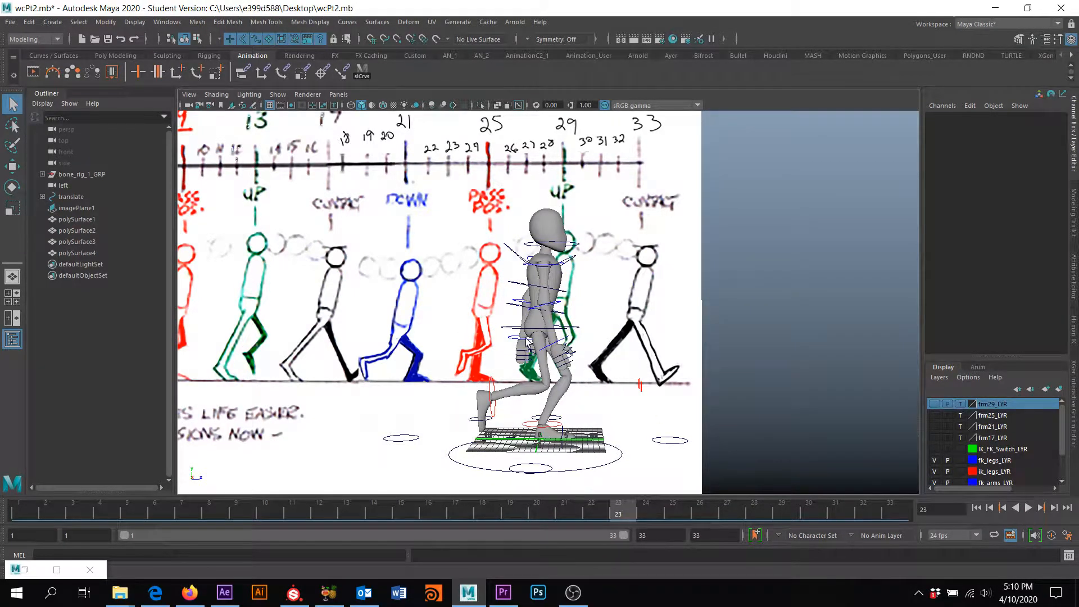
Step: Select the right FK elbow control and scrub to frame 33 to check the arm's motion
click(555, 309)
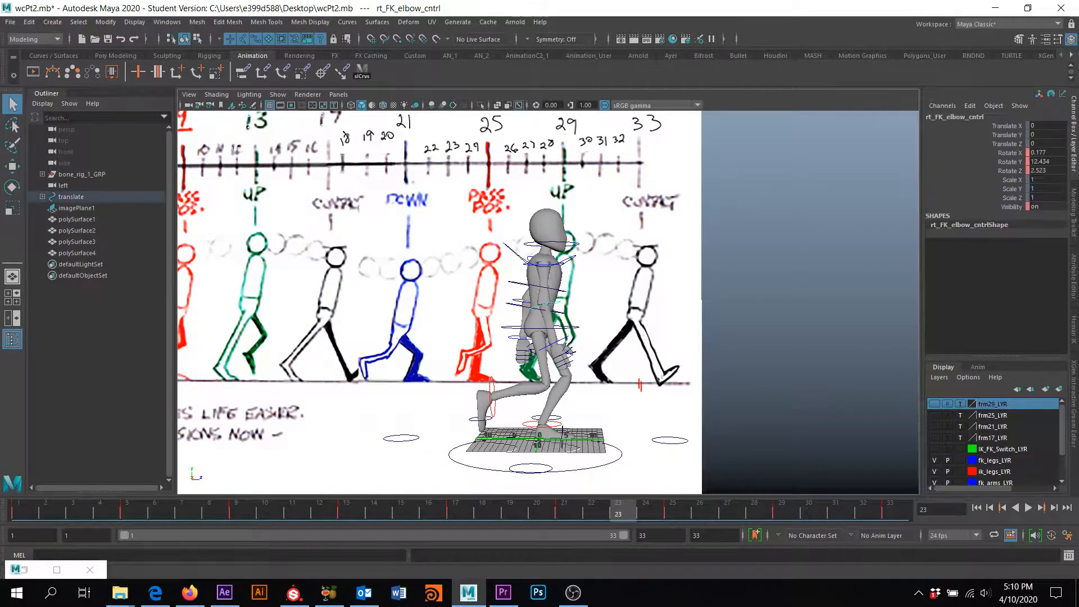
drag(689, 516, 792, 526)
alt+drag(533, 355, 556, 367)
drag(784, 513, 902, 536)
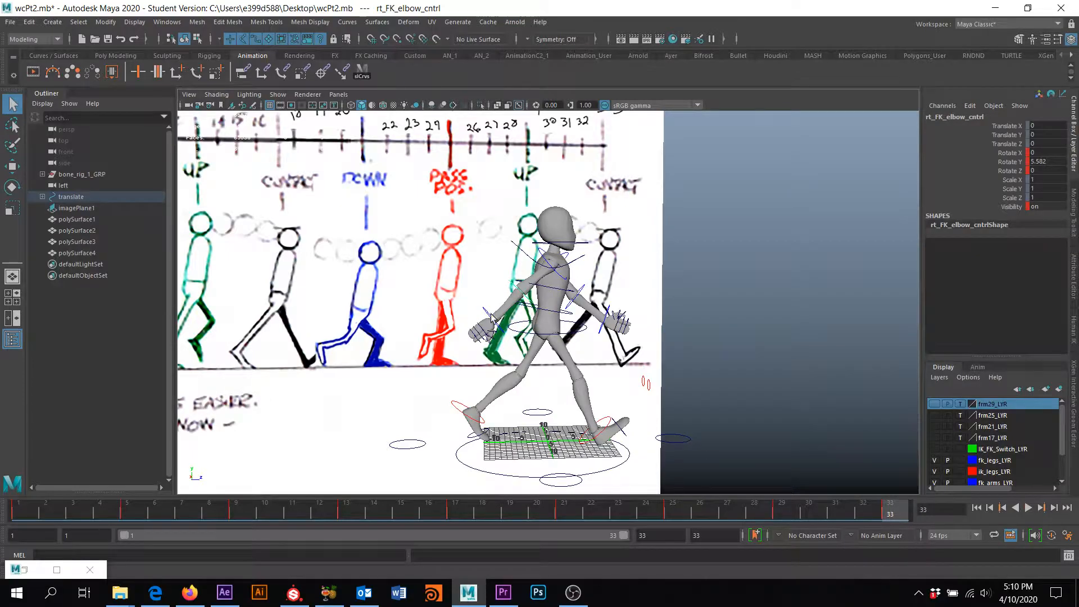
Step: At frame 33, rotate the right FK wrist control to a Rotate Y of about -20.8
click(489, 322)
drag(852, 503, 901, 515)
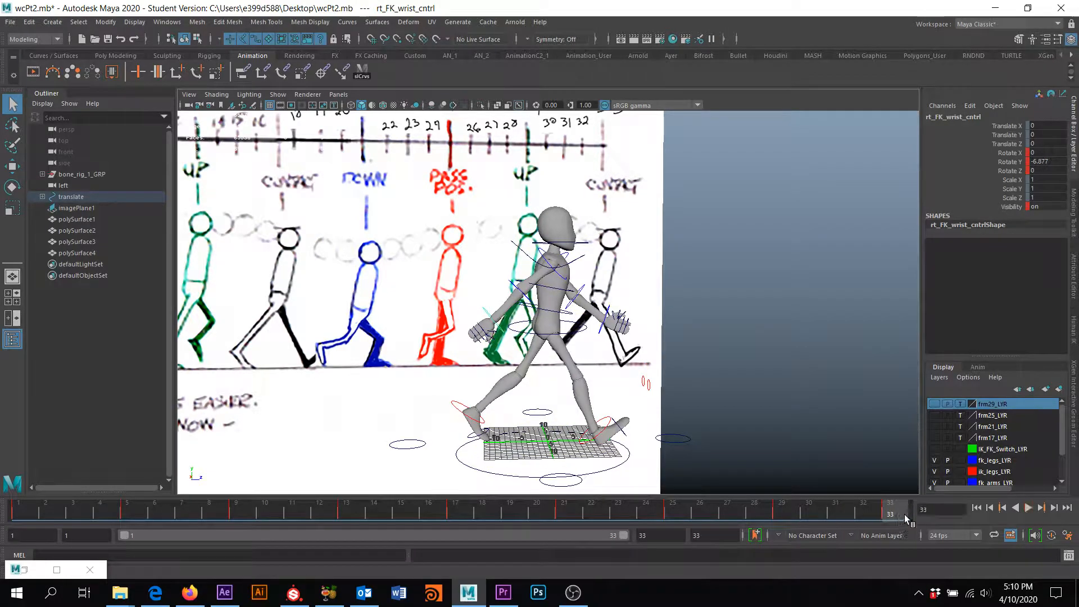
key(e)
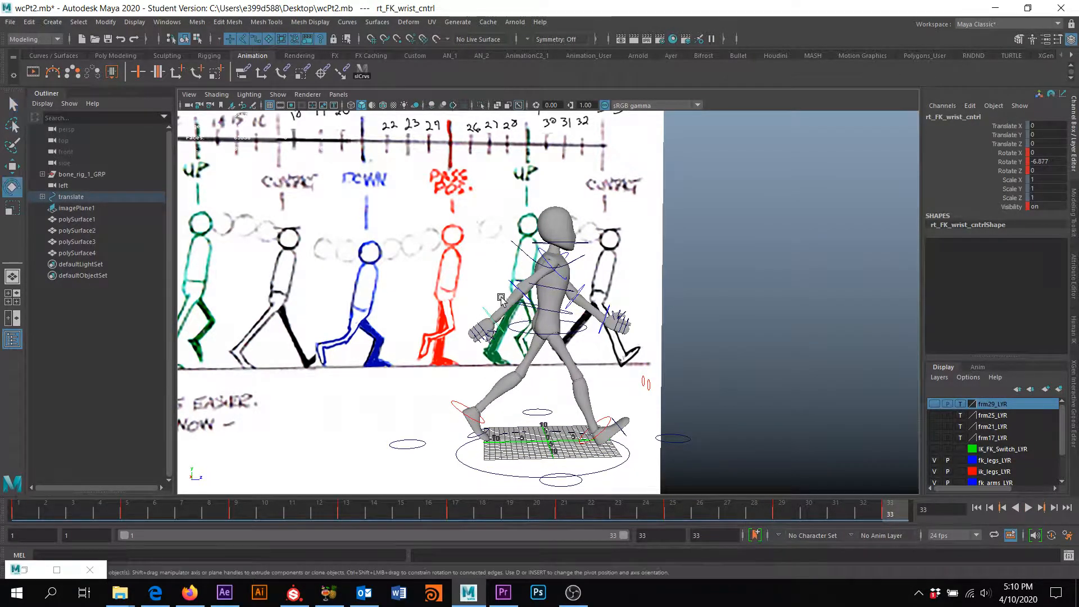
alt+drag(587, 346, 477, 351)
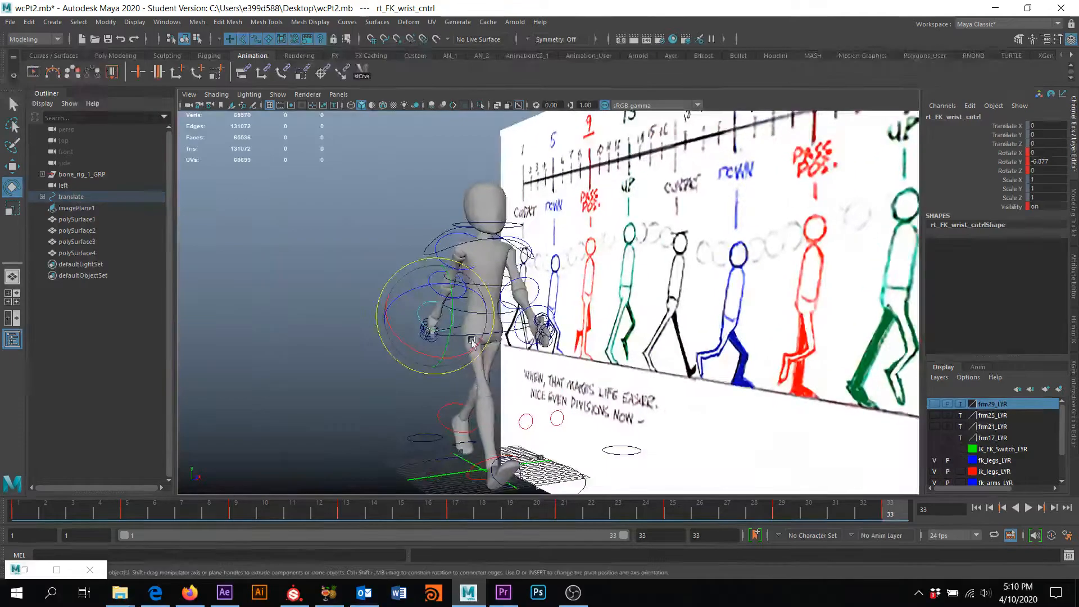
drag(449, 310, 573, 355)
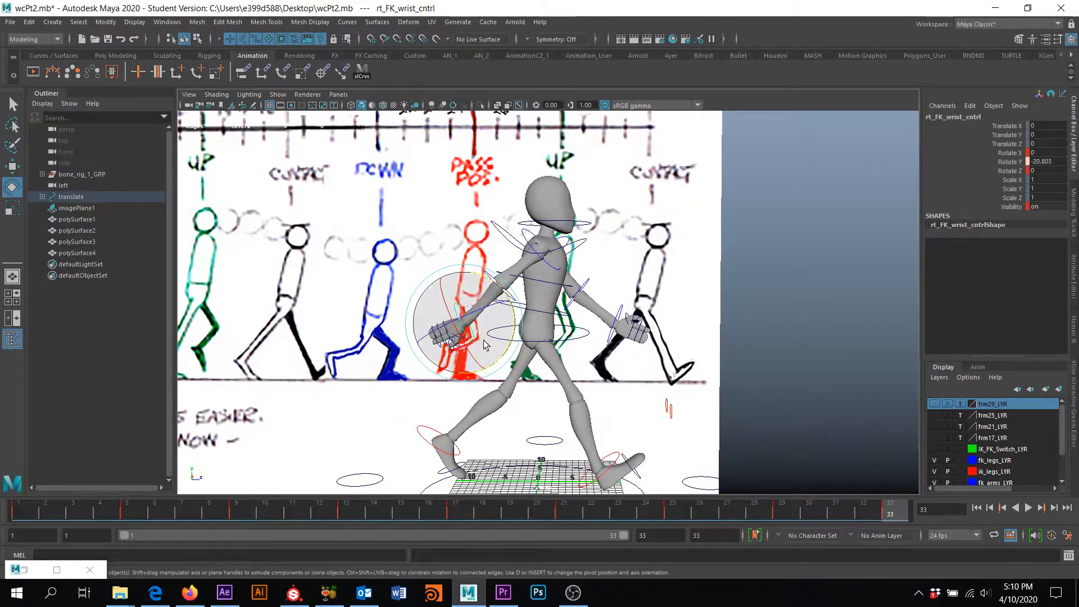
Step: Set the default in tangent and default out tangent to Auto in the animation preferences and save them
click(1067, 536)
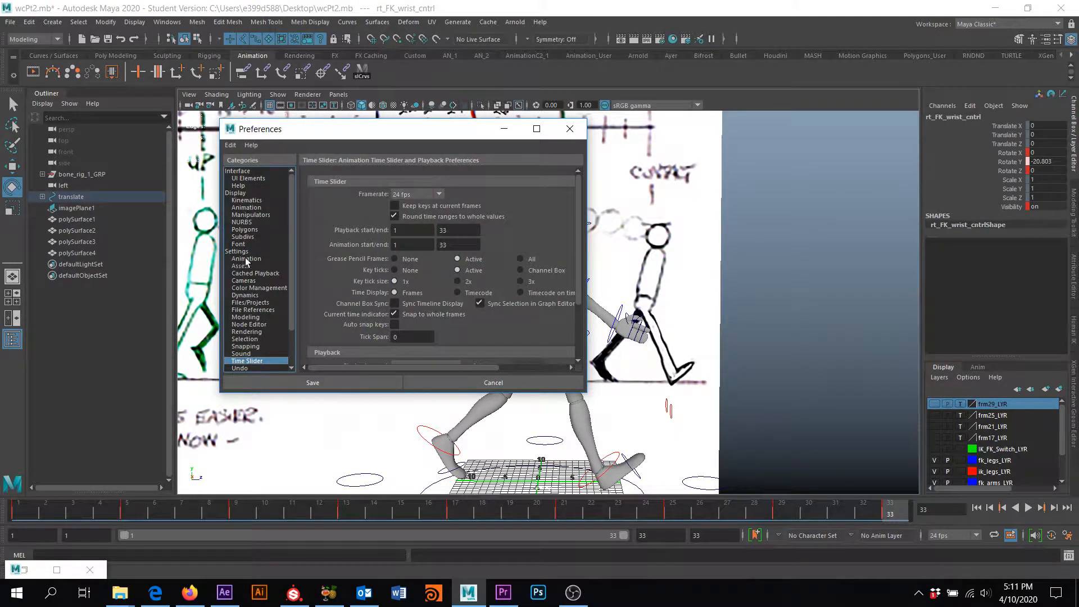
click(247, 259)
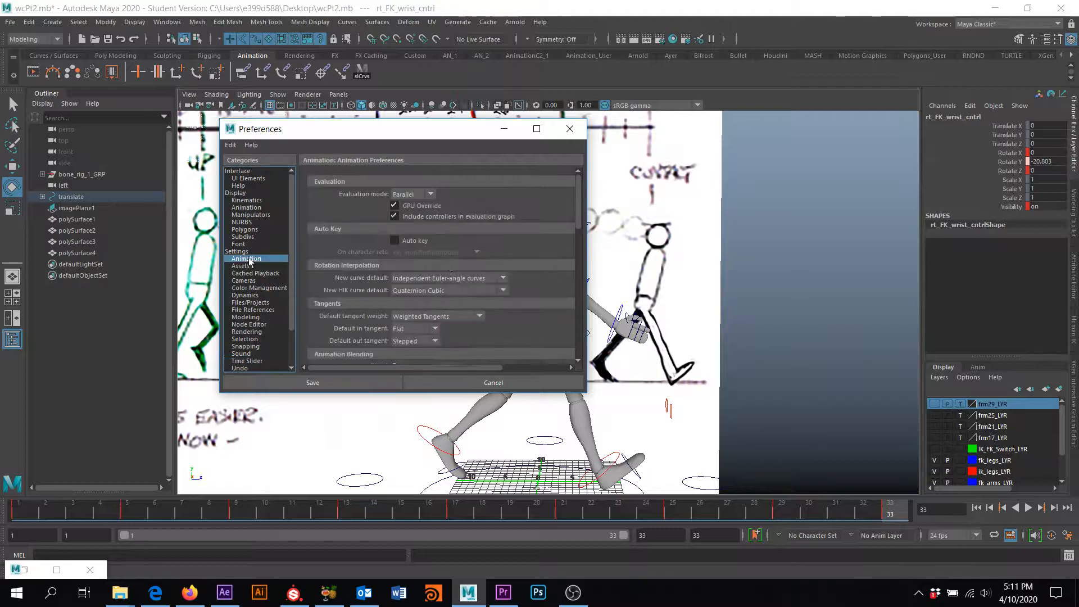
click(417, 329)
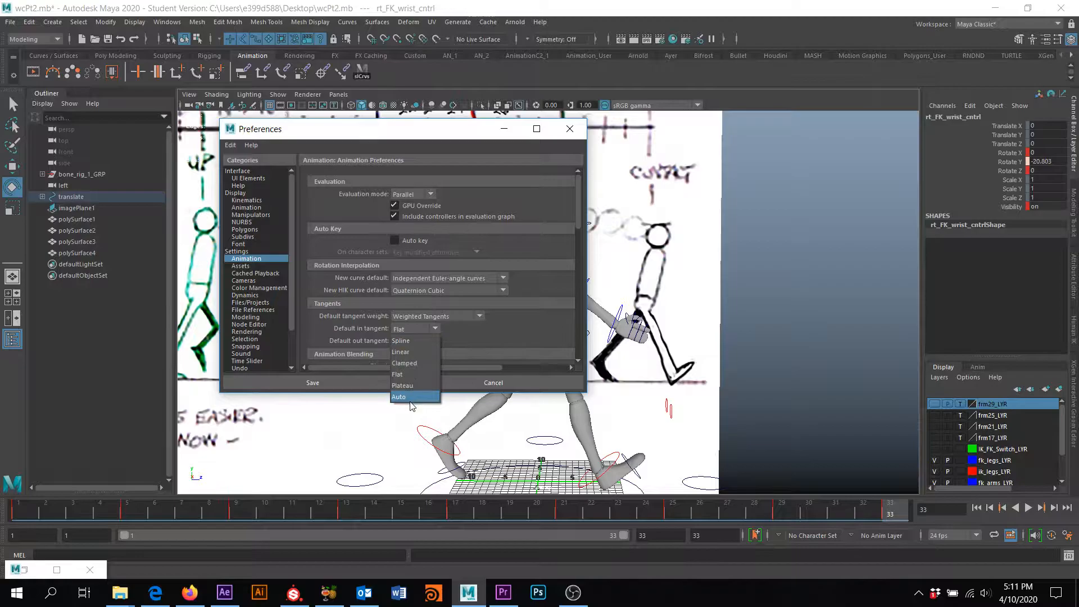
click(410, 397)
click(414, 341)
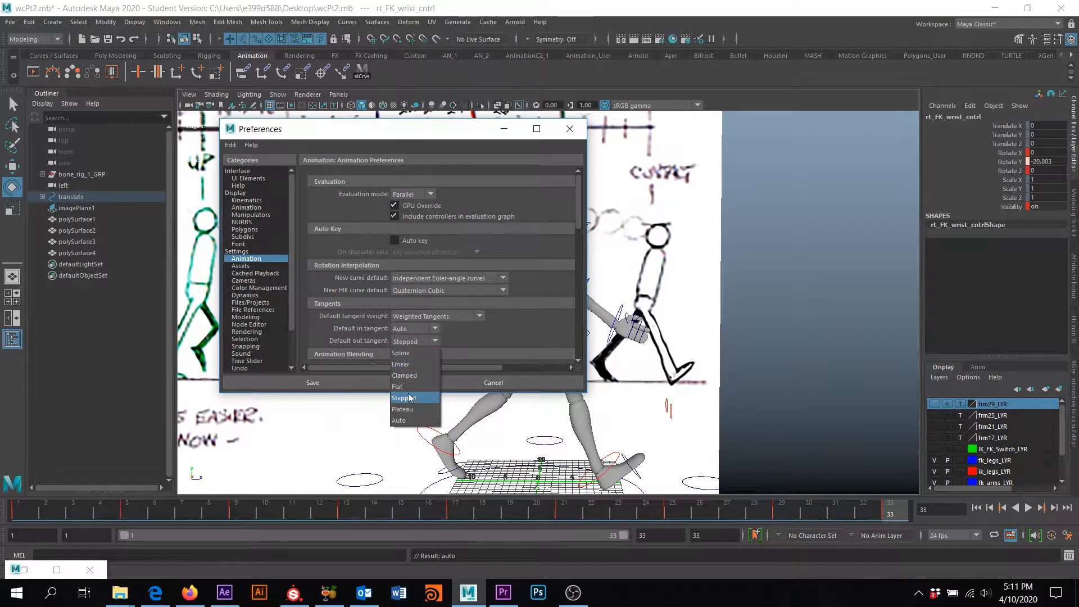
click(410, 420)
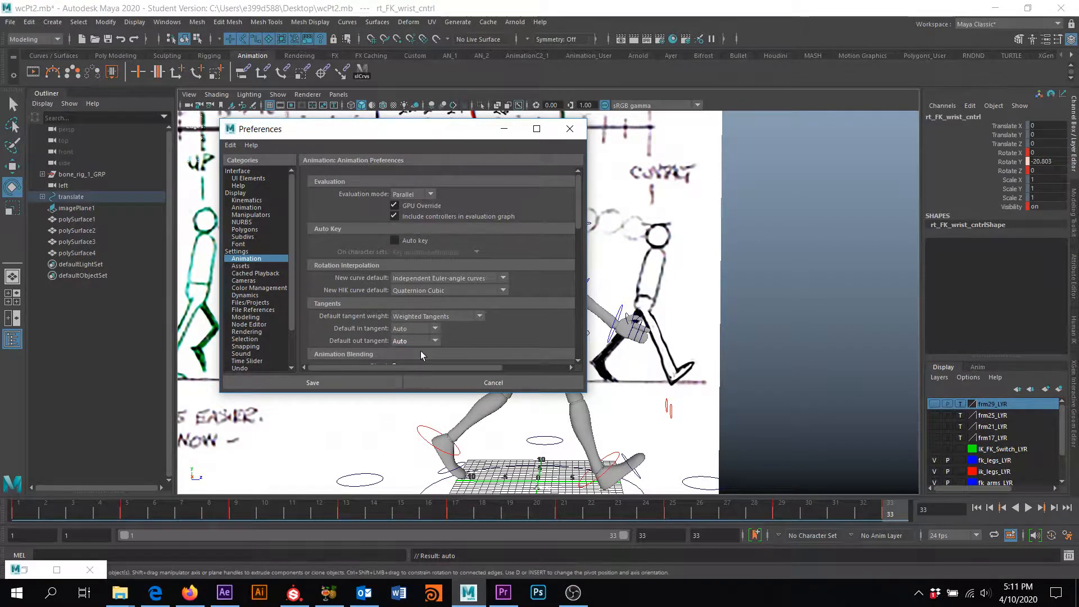
click(352, 380)
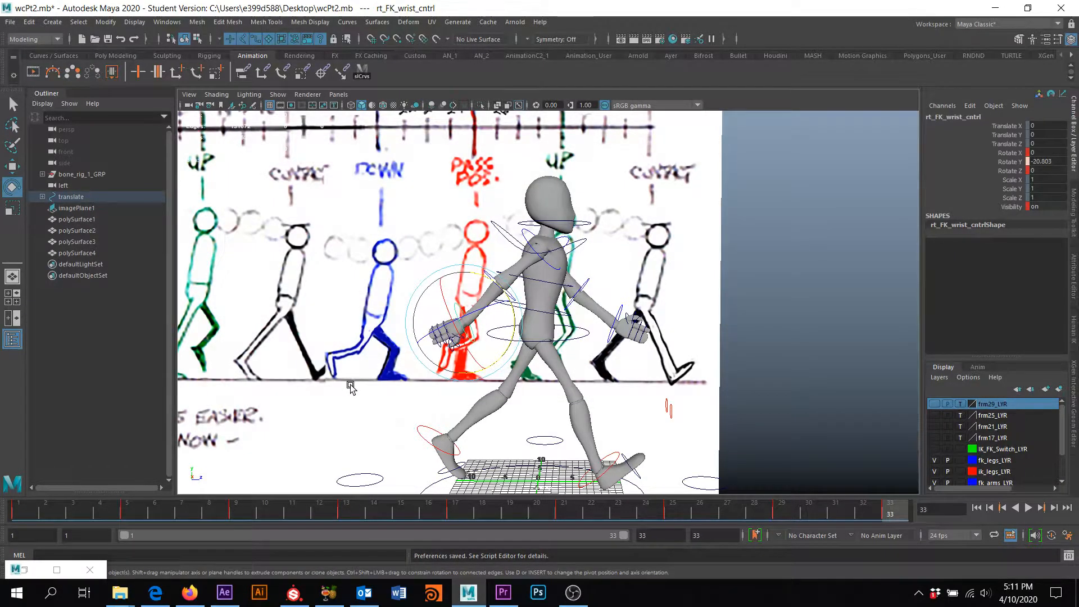
Step: Compare the right wrist's pose at frames 1 and 33 and play the walk cycle to check the loop
mouse_move(734, 351)
alt+mouse_down()
mouse_move(624, 356)
mouse_move(721, 352)
mouse_move(723, 363)
alt+mouse_up()
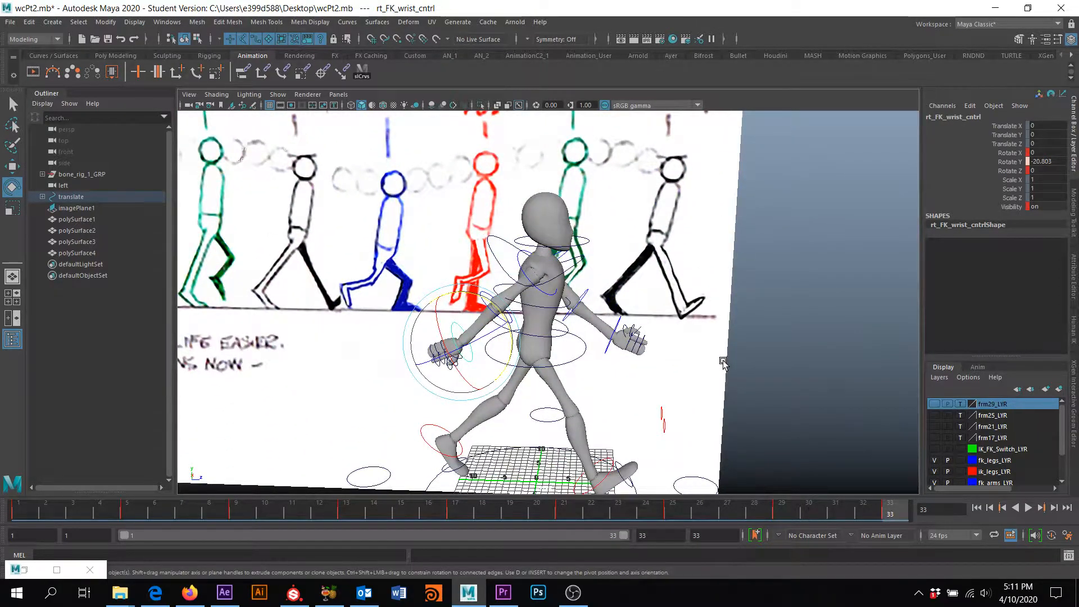
alt+drag(790, 418, 831, 383)
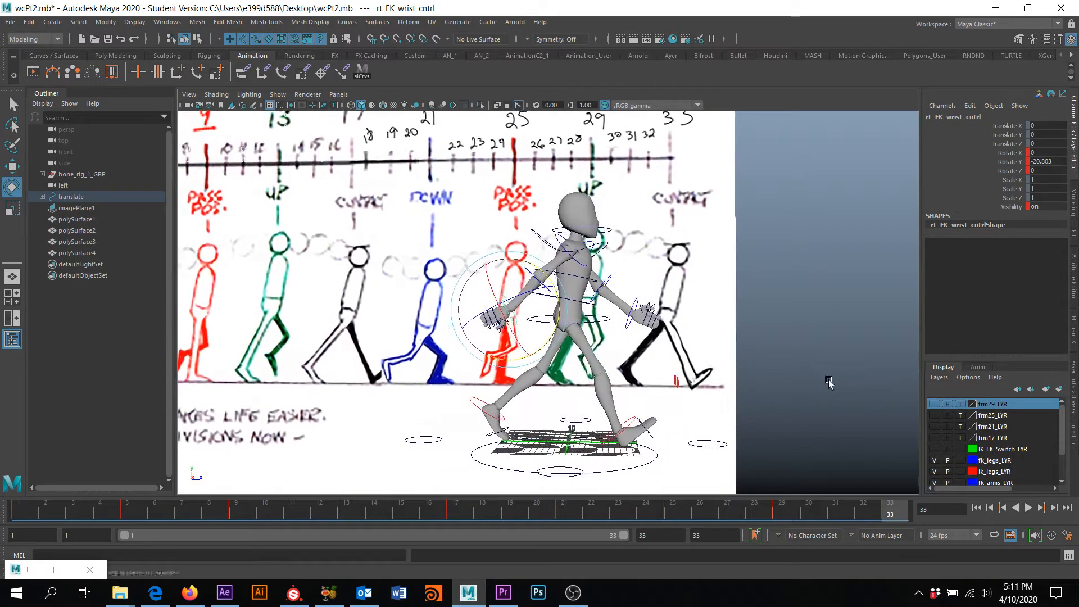
click(16, 516)
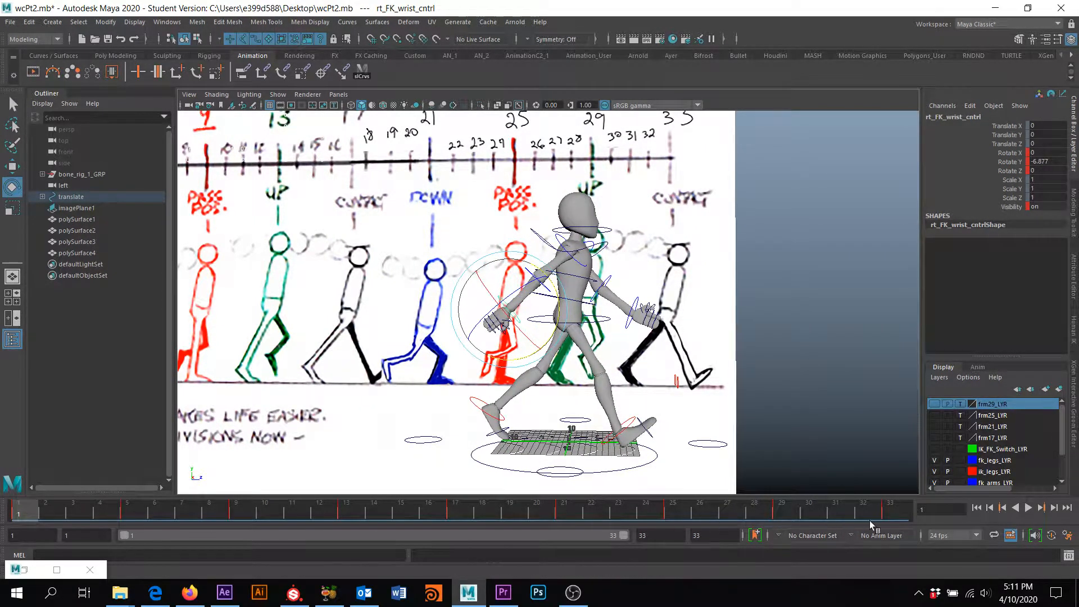
click(892, 517)
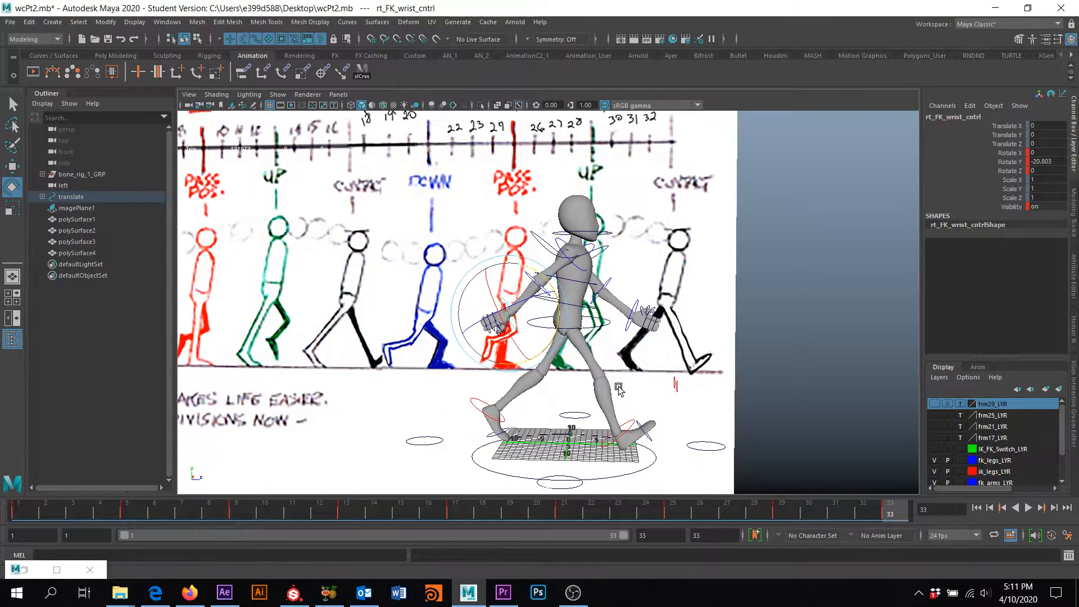
click(1028, 507)
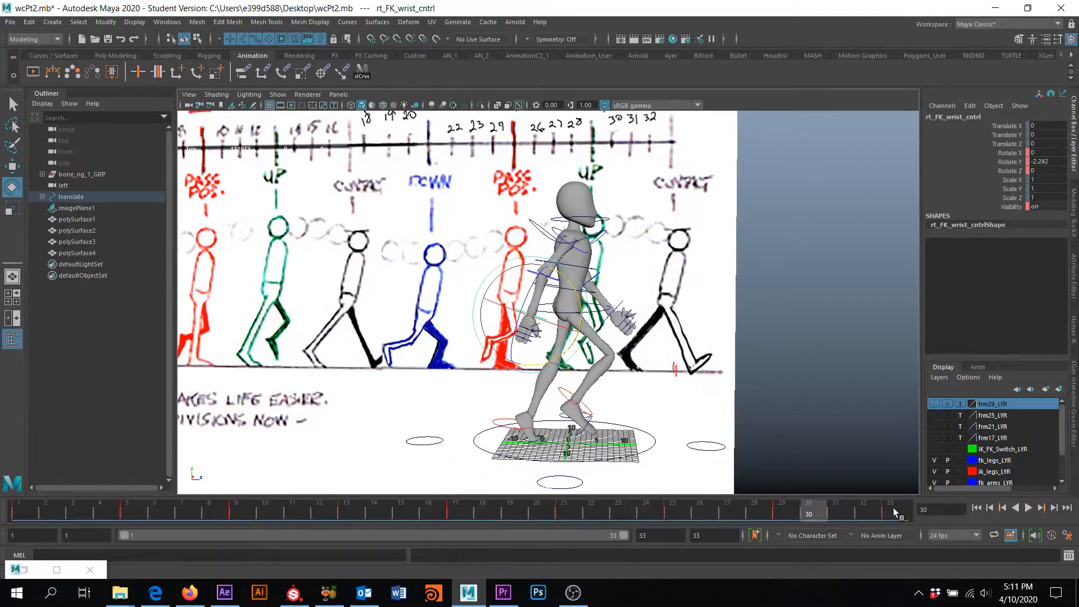
key(Escape)
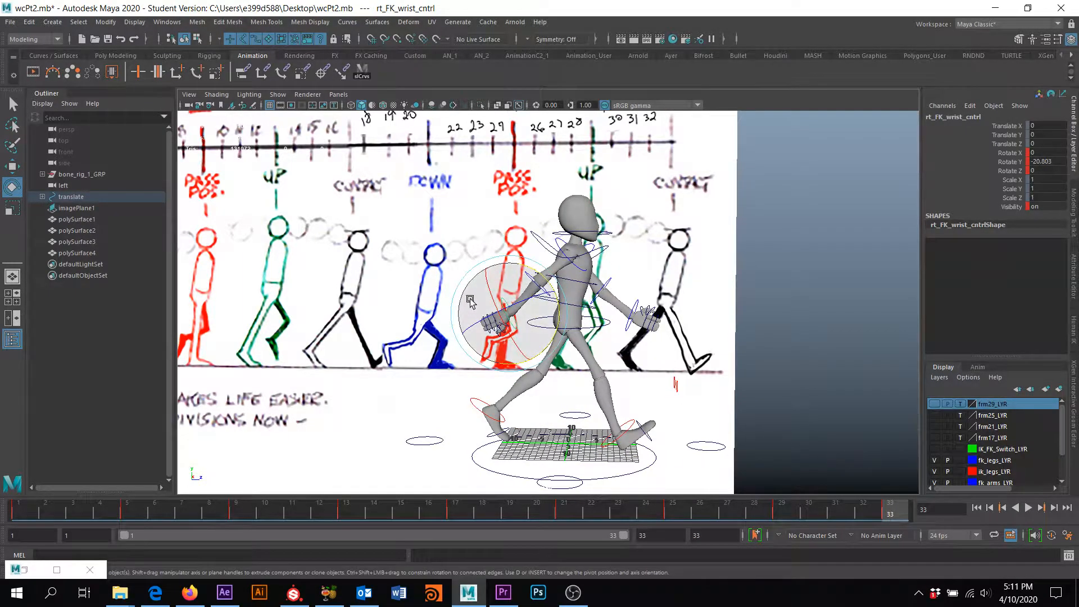
Step: Copy the right FK wrist control's key at frame 33 and paste it onto frame 1
right_click(892, 512)
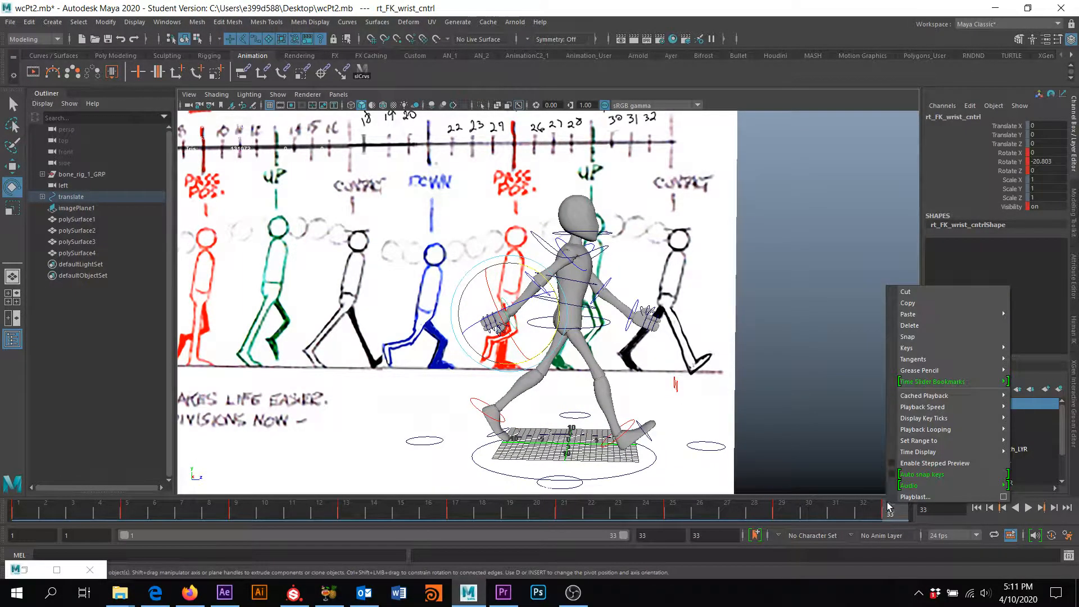
click(916, 306)
click(12, 509)
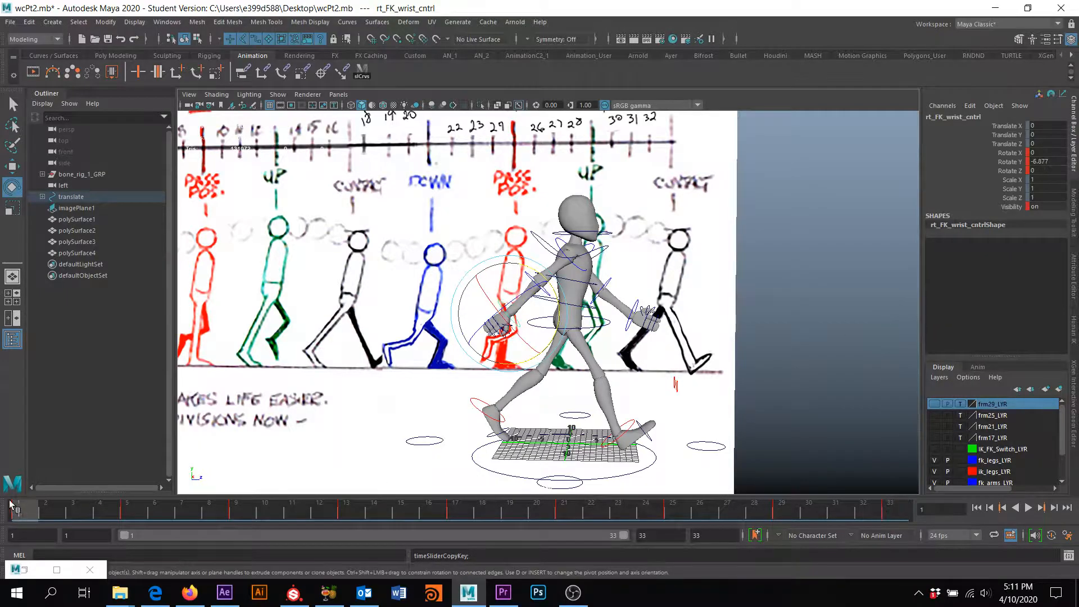
right_click(20, 511)
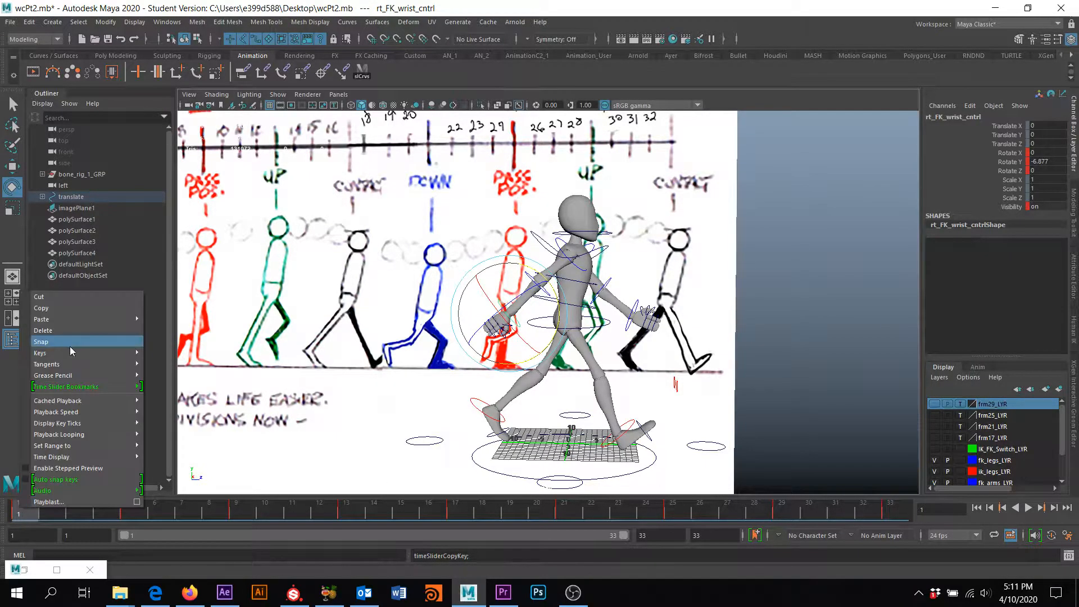
mouse_move(69, 319)
click(165, 319)
Step: At frame 17, rotate the left FK wrist control to a Rotate Y of about 24.3 and set a key
alt+drag(394, 388, 803, 428)
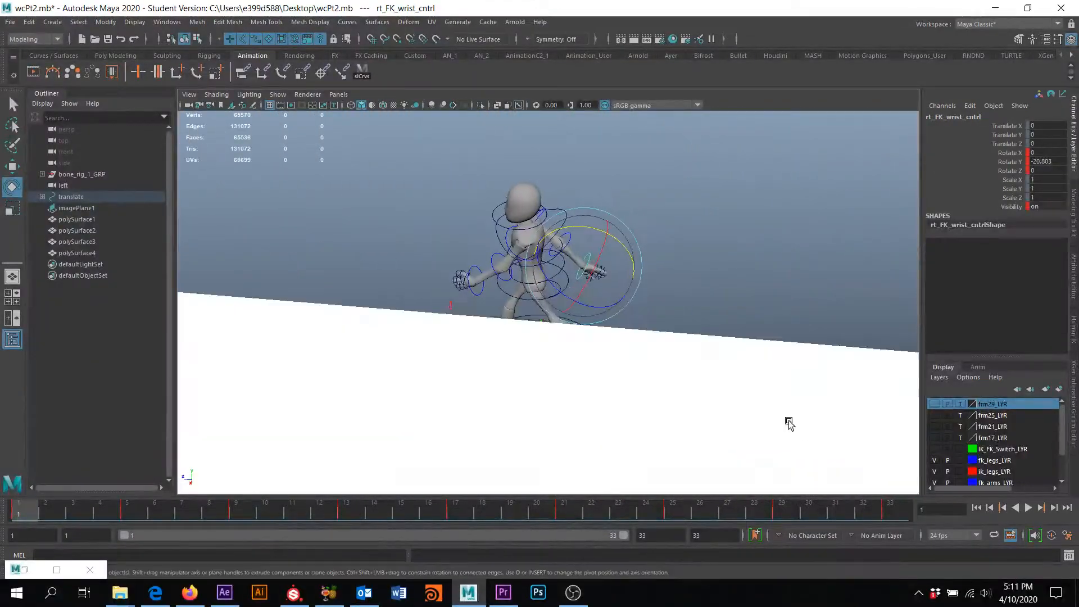
click(462, 285)
alt+drag(462, 285, 556, 280)
alt+drag(617, 354, 781, 359)
drag(238, 512, 447, 520)
drag(522, 266, 535, 272)
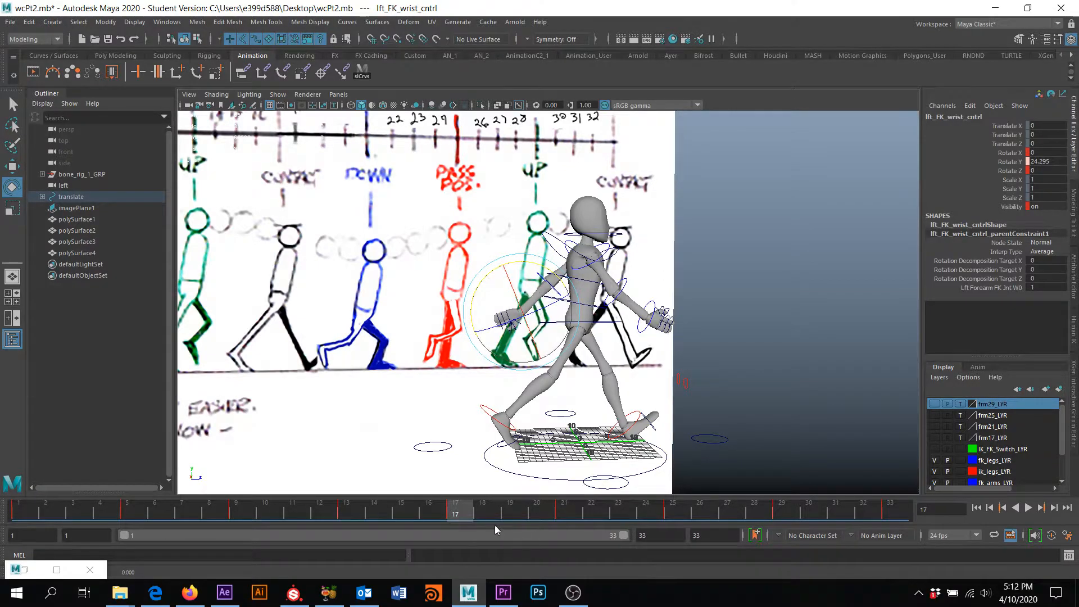
key(s)
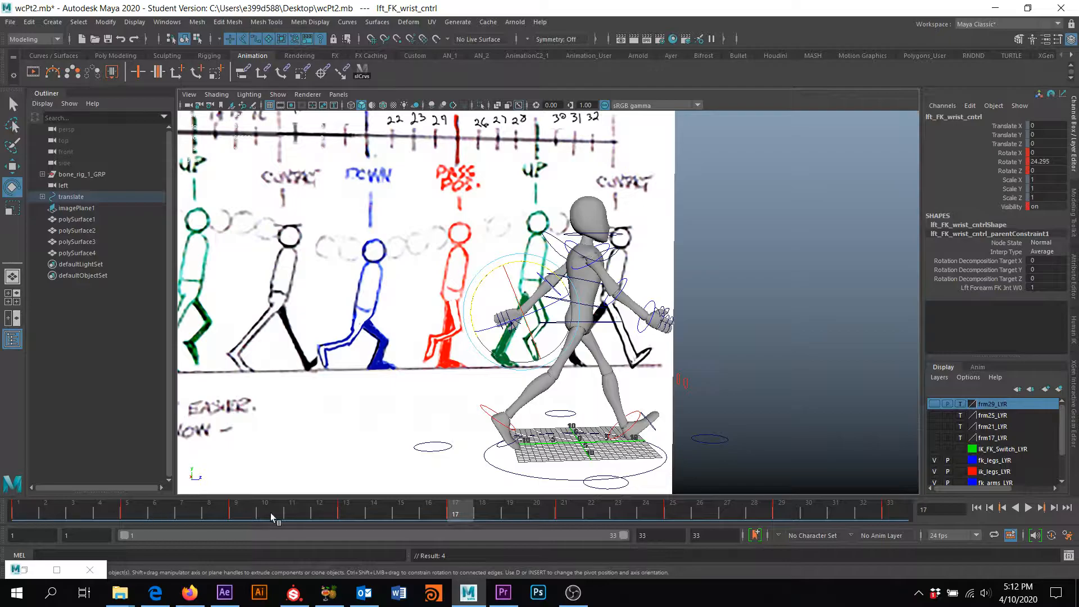
Step: Play the walk cycle from the side against the reference drawing to check both wrists' motion
alt+middle_drag(665, 396, 672, 377)
mouse_move(593, 378)
alt+mouse_down()
mouse_move(637, 392)
mouse_move(562, 388)
mouse_move(577, 378)
alt+mouse_up()
alt+right_drag(578, 378, 633, 353)
alt+middle_drag(633, 353, 659, 367)
key(super)
click(771, 5)
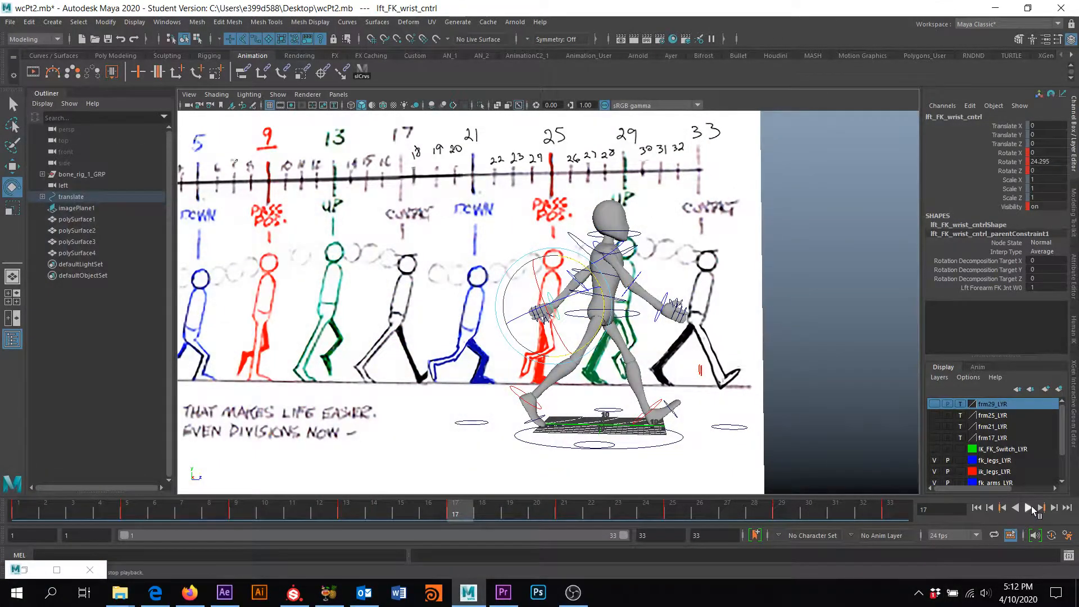
click(1030, 508)
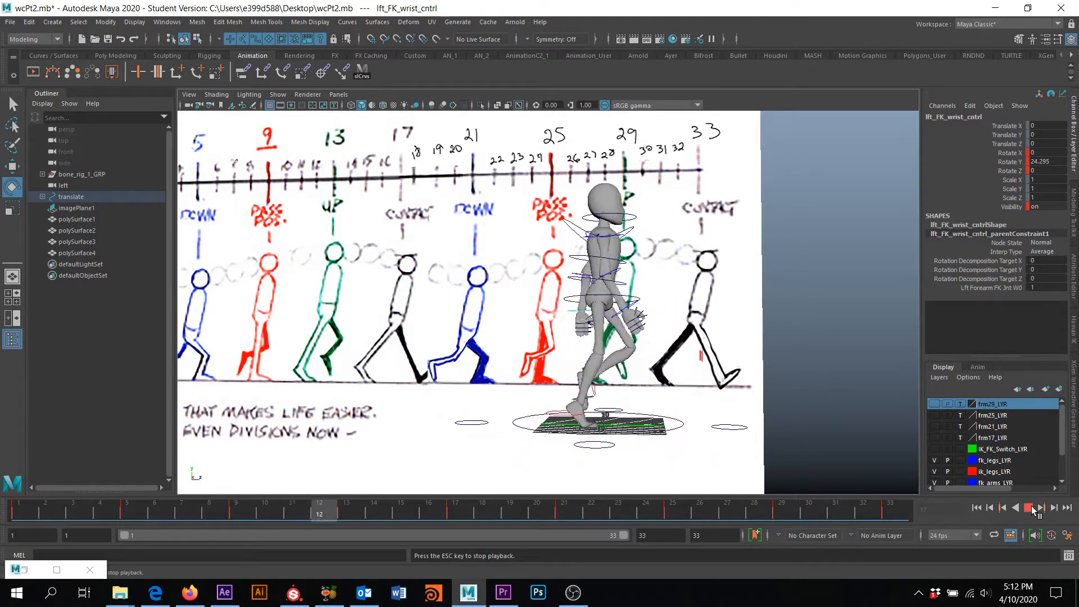
click(1032, 508)
Step: Deselect the wrist control, select the walk reference image plane behind the character and hide it
alt+drag(646, 344, 663, 366)
click(751, 447)
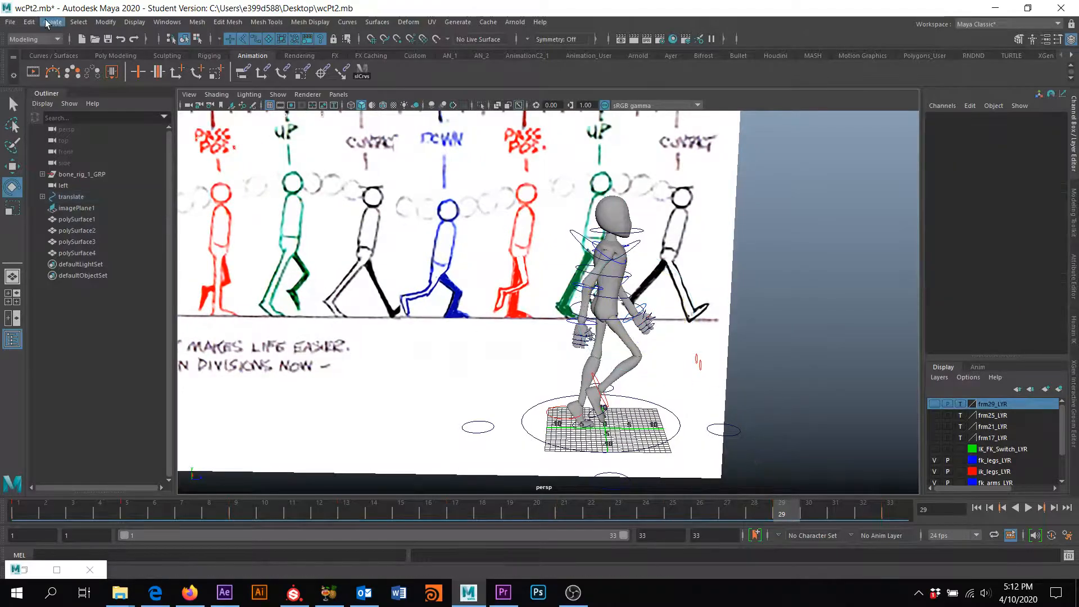
click(14, 105)
alt+drag(547, 279, 516, 274)
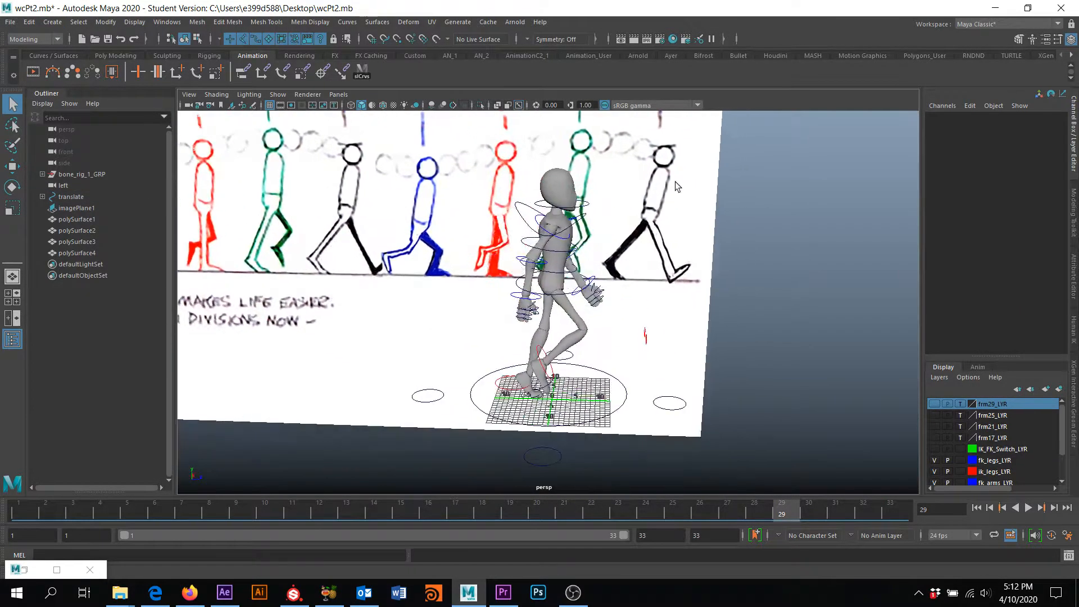
click(674, 183)
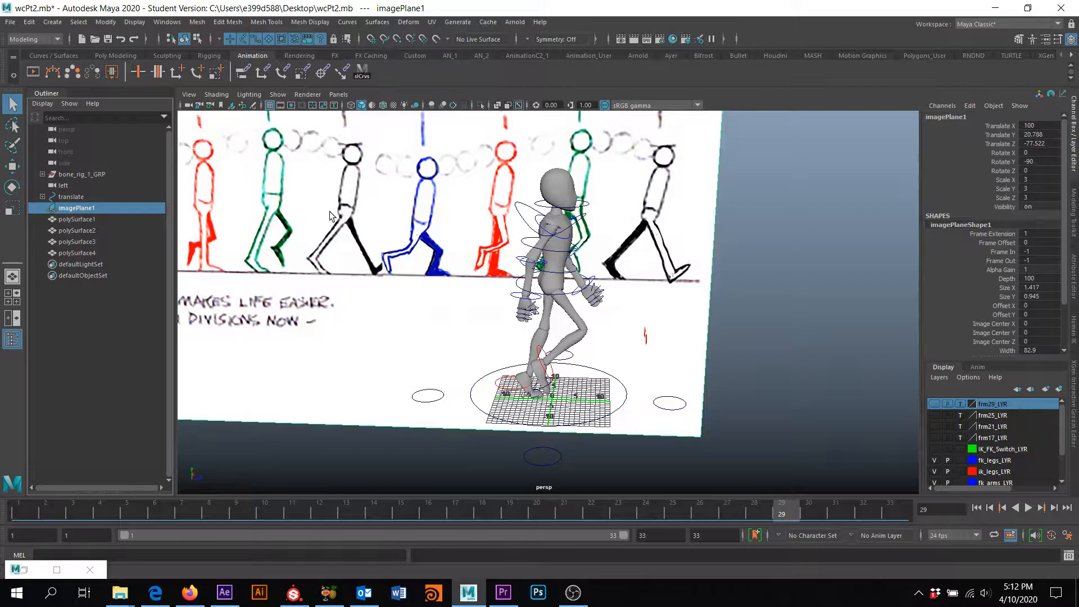
key(ctrl+h)
Step: Play the walk cycle without the reference image and examine the body's motion from the side
alt+drag(569, 309, 488, 362)
alt+drag(582, 377, 592, 384)
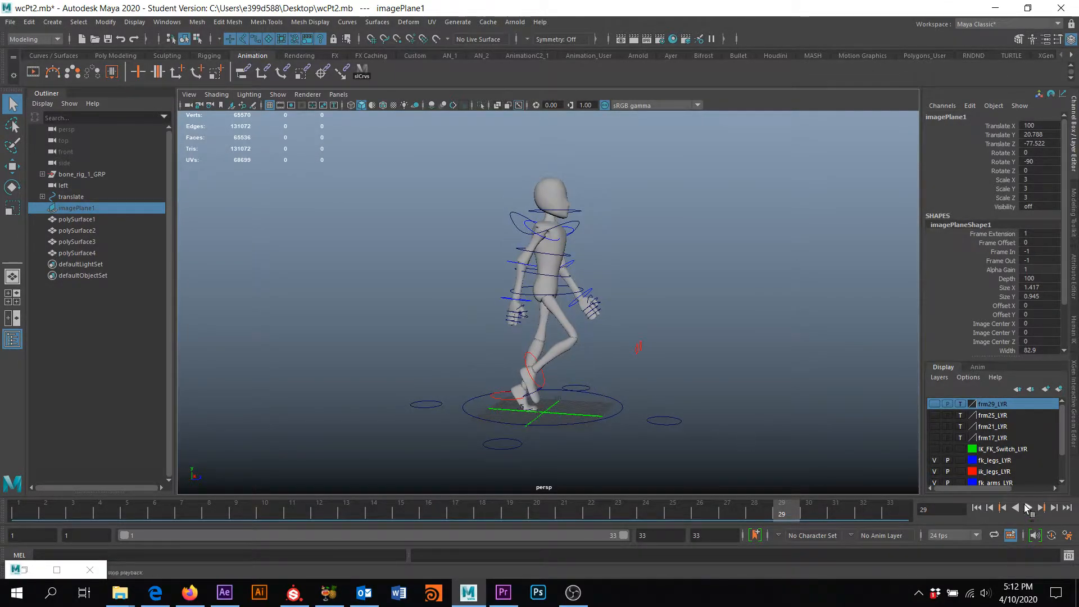
click(1028, 508)
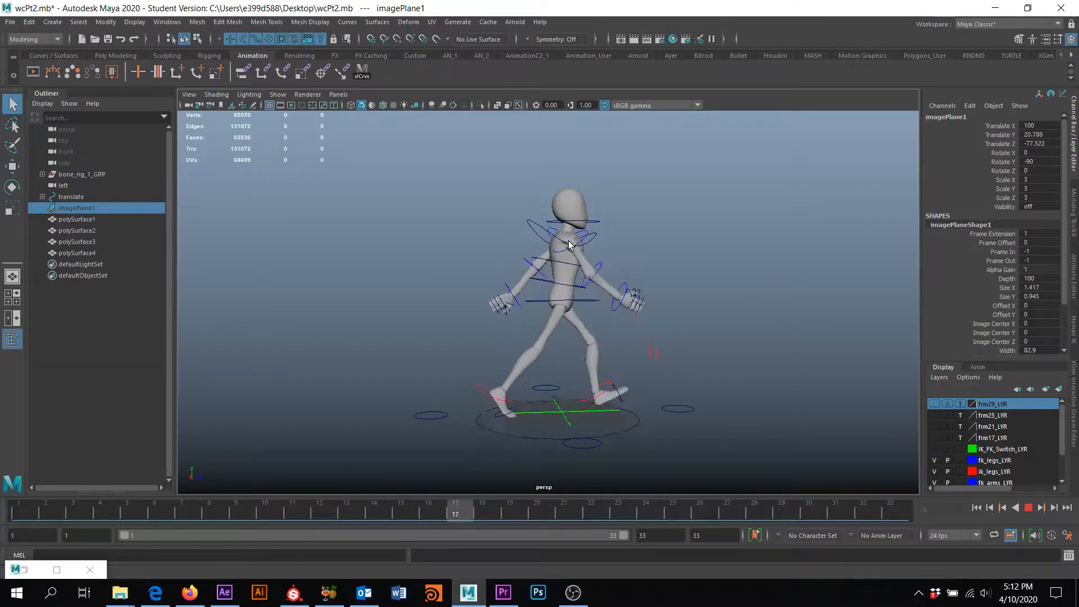
click(1028, 508)
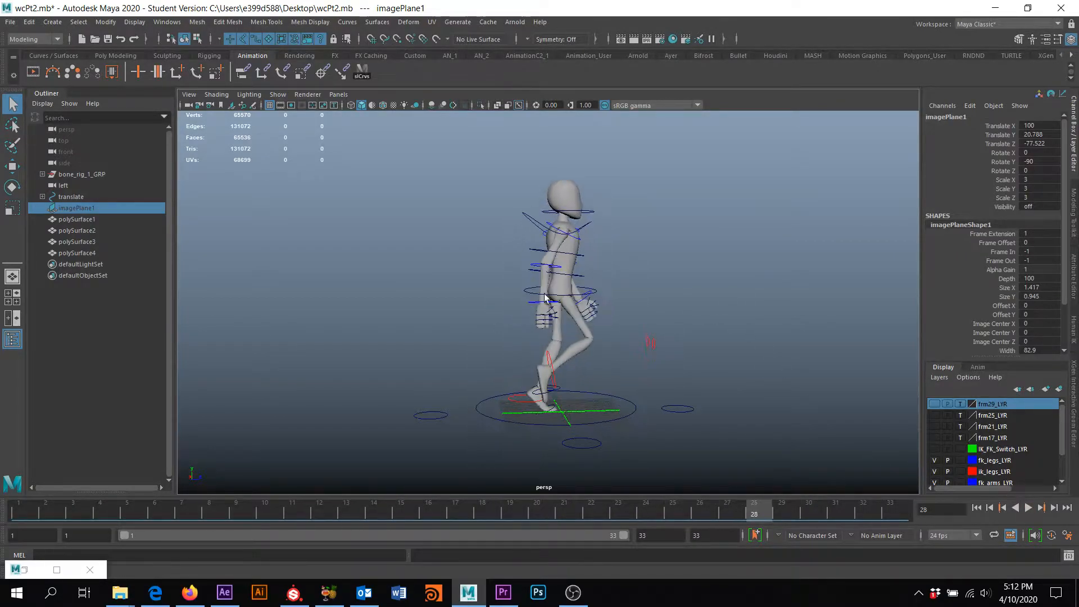
Step: Select the spine_1_cntrl control, frame its animation curves in the Graph Editor and scrub to frame 8
click(575, 276)
alt+drag(575, 276, 500, 277)
alt+right_drag(500, 278, 519, 322)
alt+drag(386, 285, 506, 288)
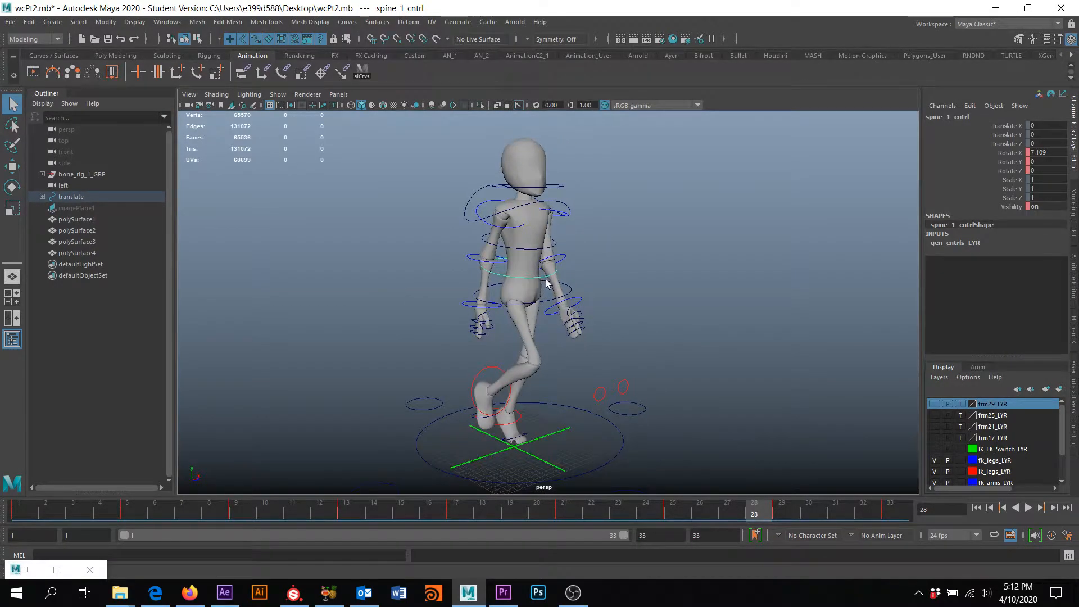
click(27, 569)
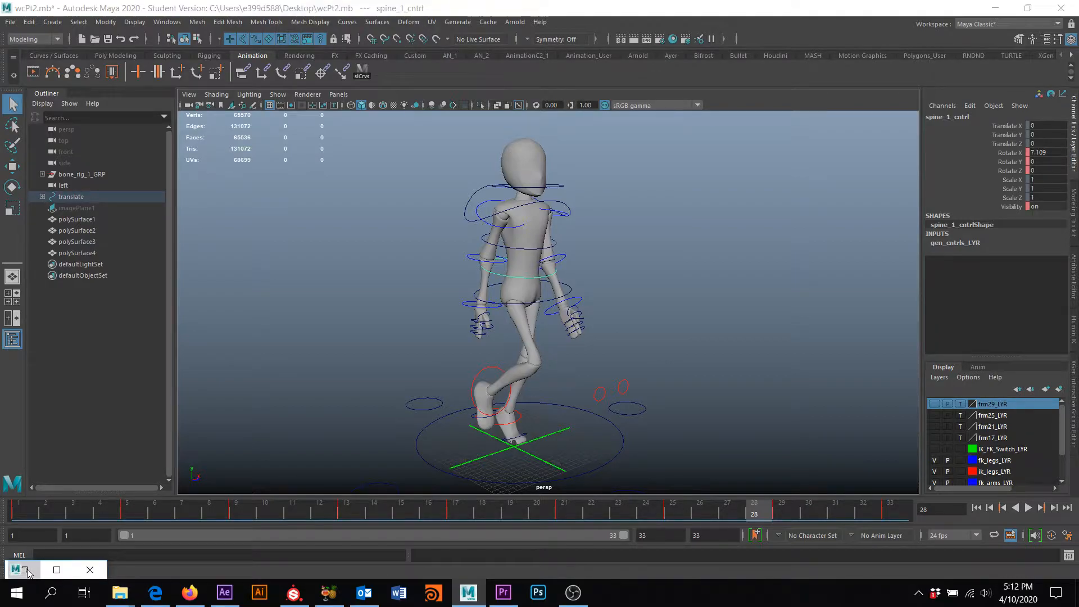
scroll(468, 335, down, 5)
alt+middle_drag(510, 311, 492, 284)
scroll(547, 309, up, 5)
drag(677, 233, 416, 229)
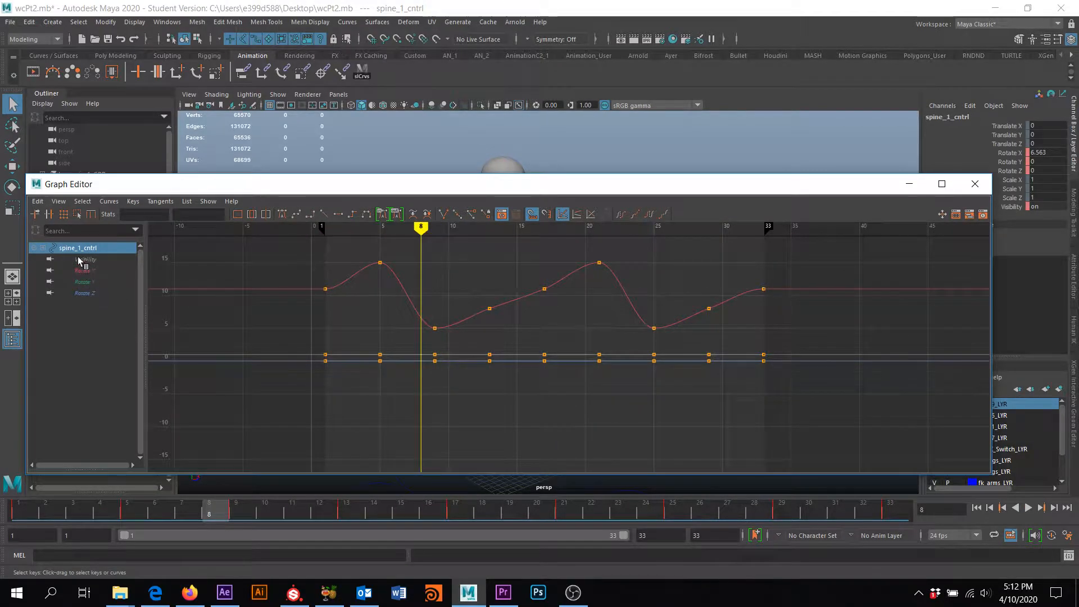
Step: Review the spine control's individual rotation curves and isolate the Rotate X curve in the Graph Editor
click(56, 271)
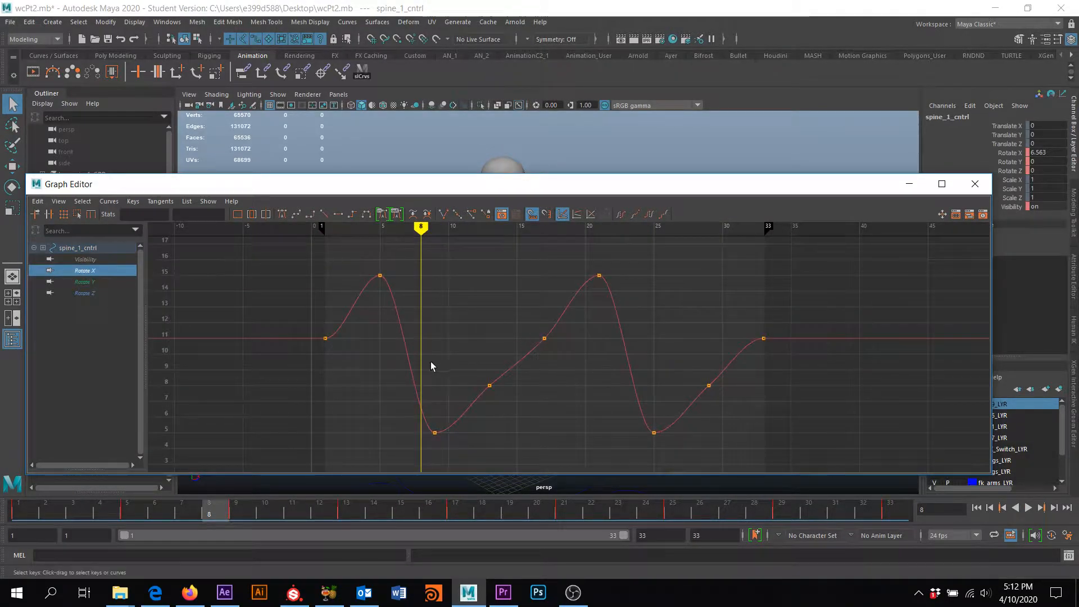
click(101, 282)
click(90, 293)
click(88, 272)
scroll(510, 348, down, 2)
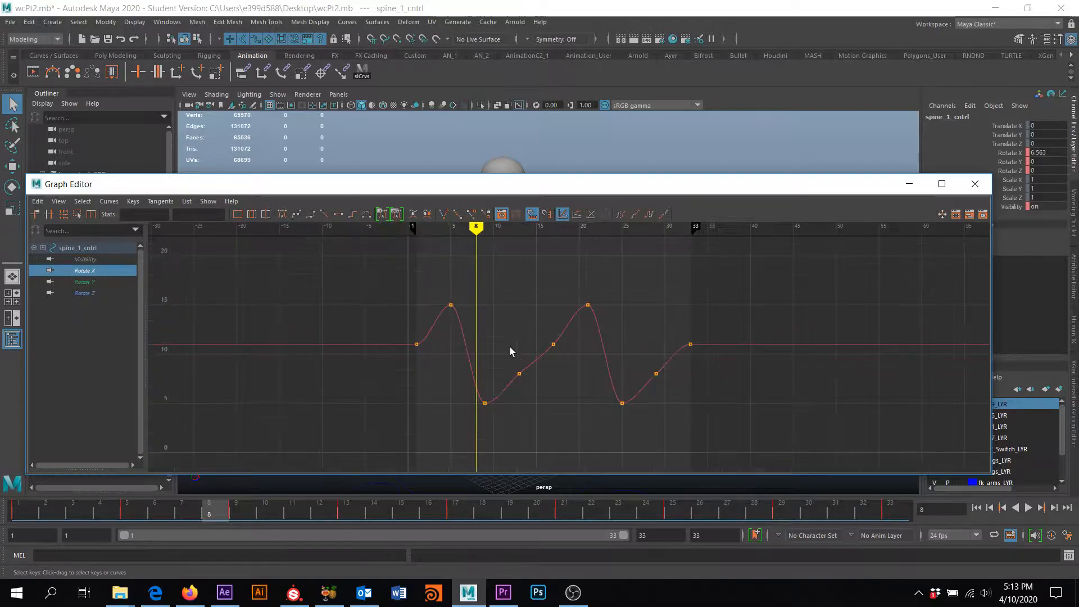
Step: Reposition the Graph Editor and examine the Rotate X curve's shape around the middle keys and over the full cycle
drag(504, 188, 453, 218)
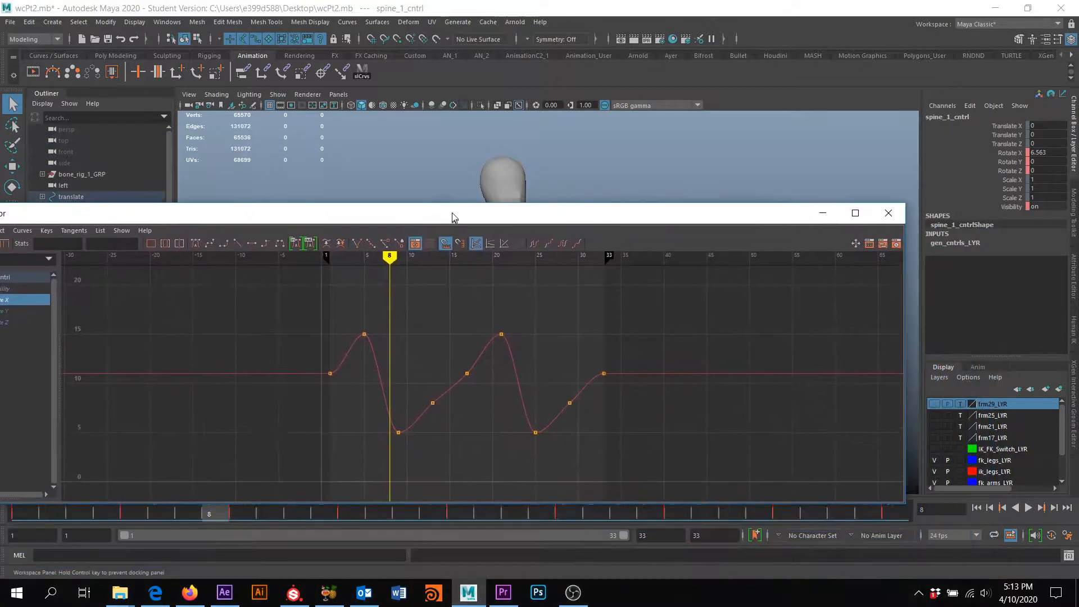
alt+right_drag(450, 349, 474, 432)
alt+middle_drag(455, 399, 473, 358)
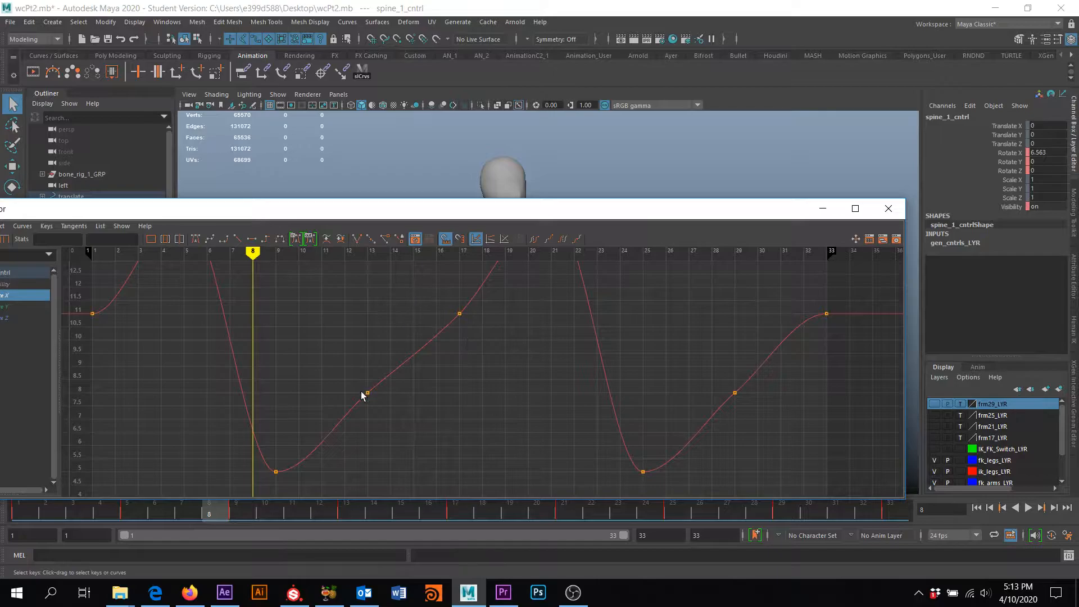
key(f)
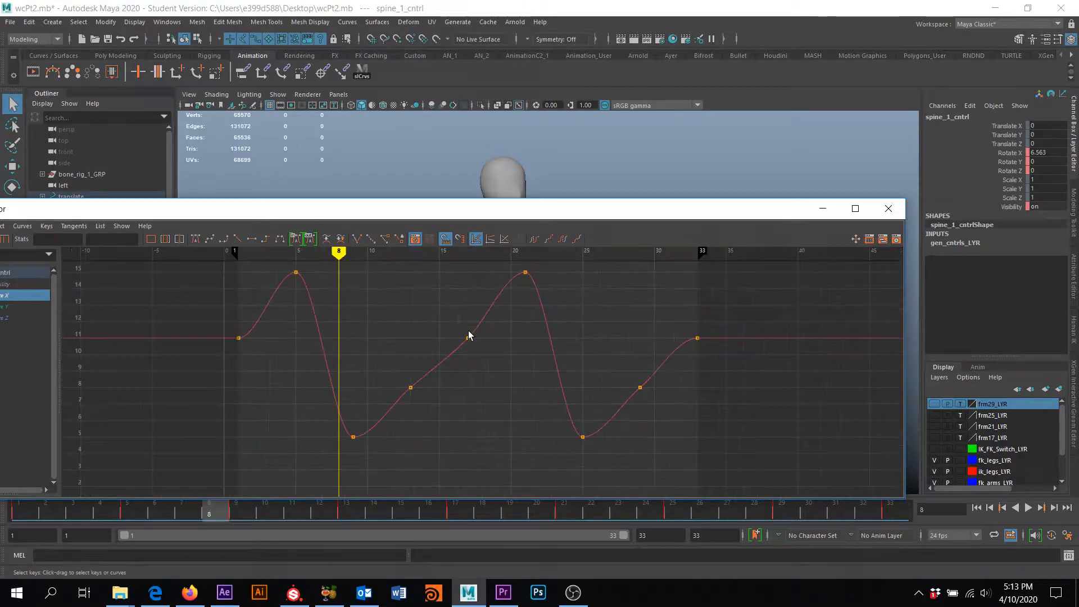
alt+middle_drag(465, 380, 540, 355)
scroll(534, 358, down, 3)
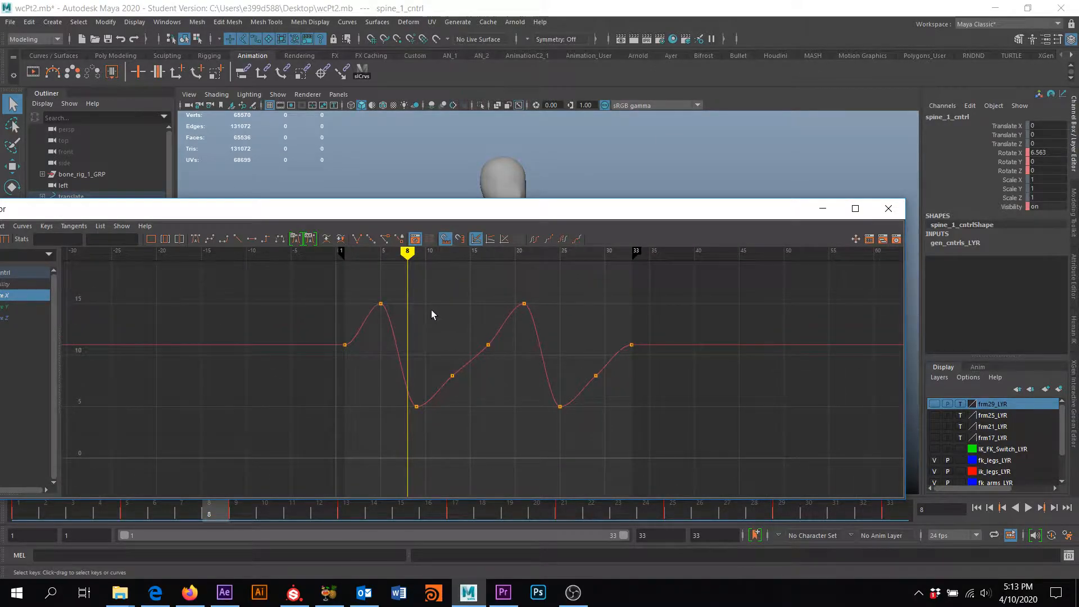
Step: Move the Rotate X curve's second middle key to frame 16 at about 11.5 and try shifting the frame 21 peak one frame earlier
drag(432, 314, 496, 387)
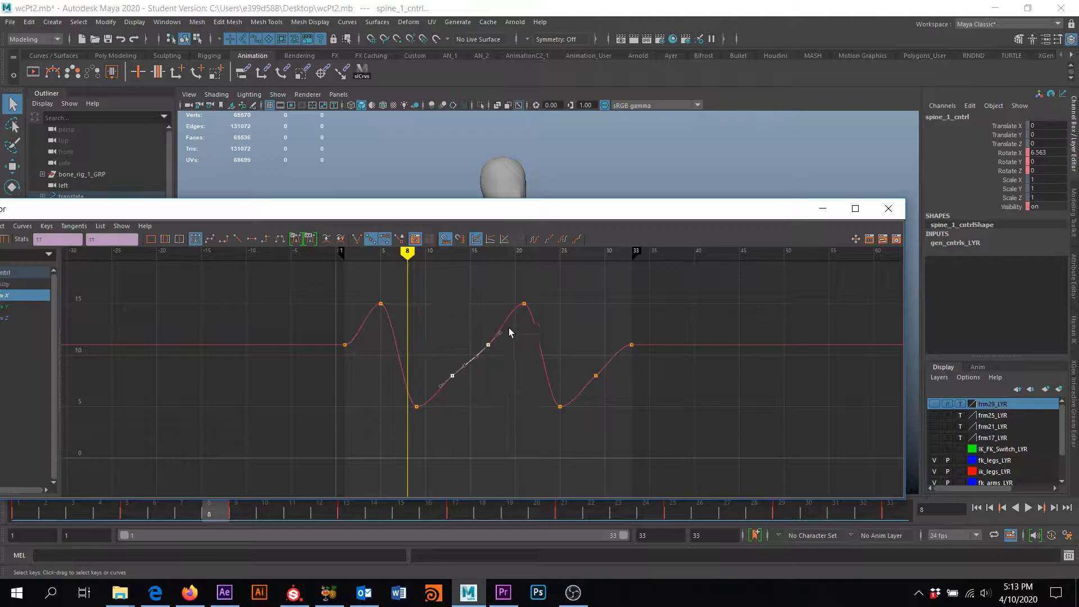
drag(506, 212, 535, 153)
drag(529, 291, 505, 263)
drag(516, 227, 551, 255)
shift+middle_drag(537, 237, 523, 234)
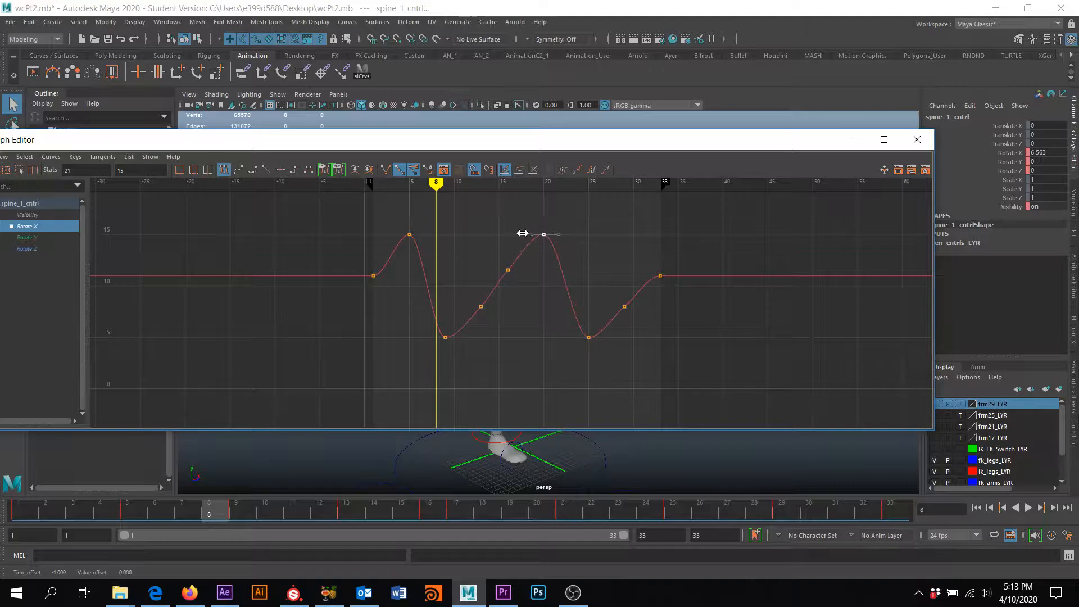
key(ctrl+z)
Step: Lengthen the tangent handles of the peak keys at frames 21 and 5 on the Rotate X curve
drag(550, 249, 551, 250)
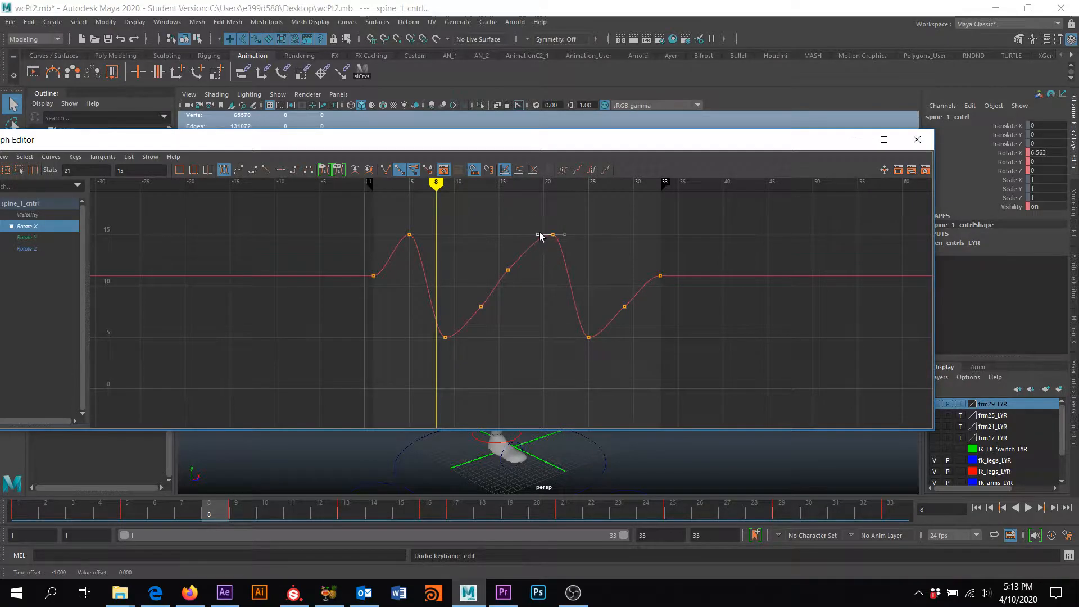
shift+middle_drag(529, 234, 530, 234)
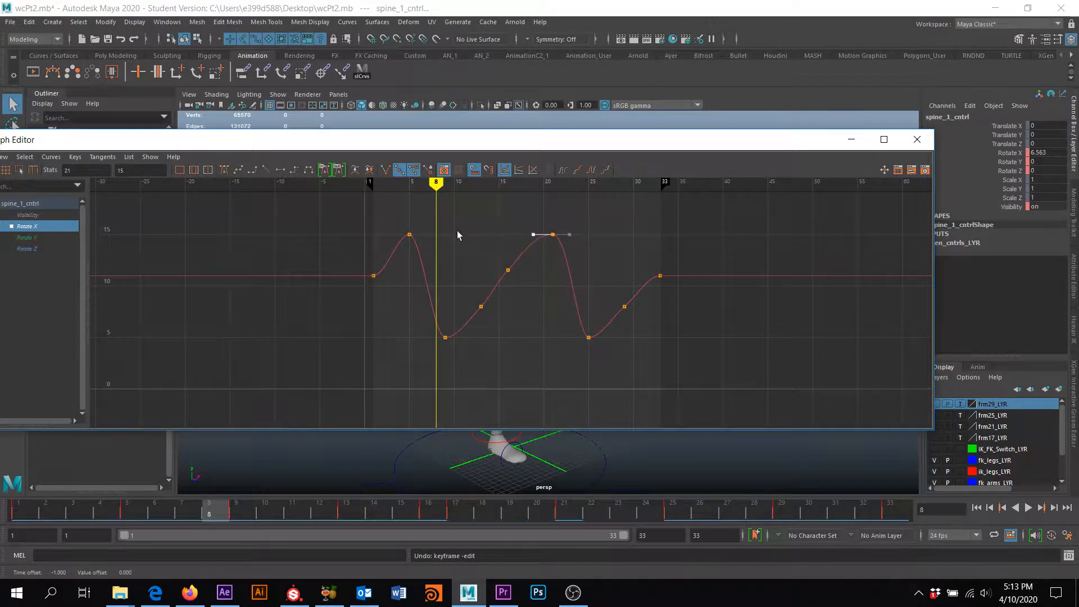
click(422, 234)
shift+middle_drag(423, 234, 434, 233)
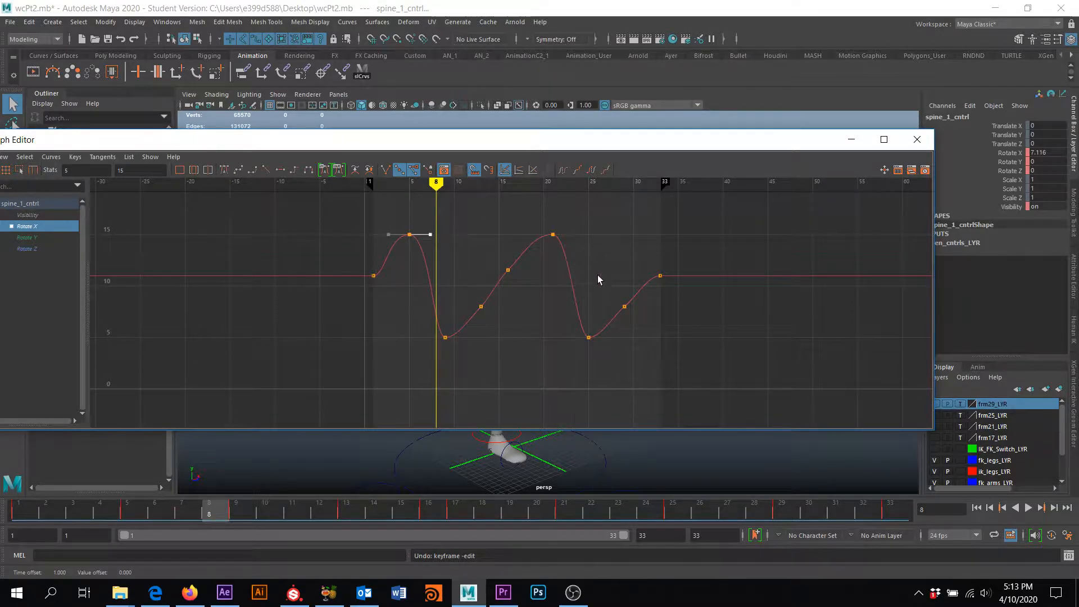
Step: Undo the recent key and tangent edits on the Rotate X curve and review its original shape over the full cycle
mouse_move(533, 299)
alt+middle_down()
mouse_move(540, 275)
mouse_move(554, 294)
alt+middle_up()
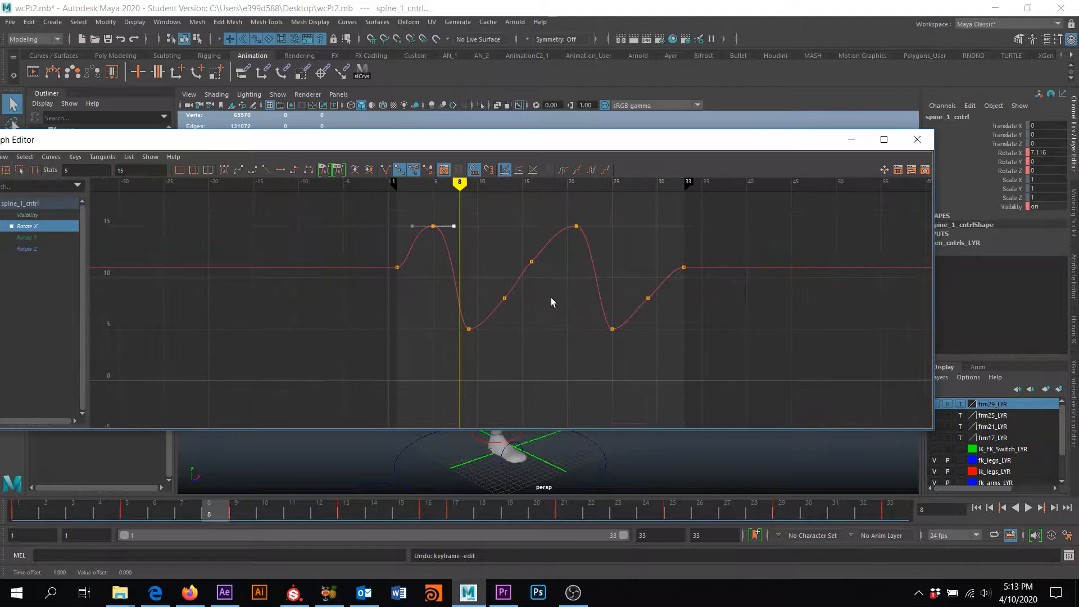
mouse_move(495, 252)
mouse_down()
mouse_move(529, 301)
mouse_move(549, 309)
mouse_up()
key(f)
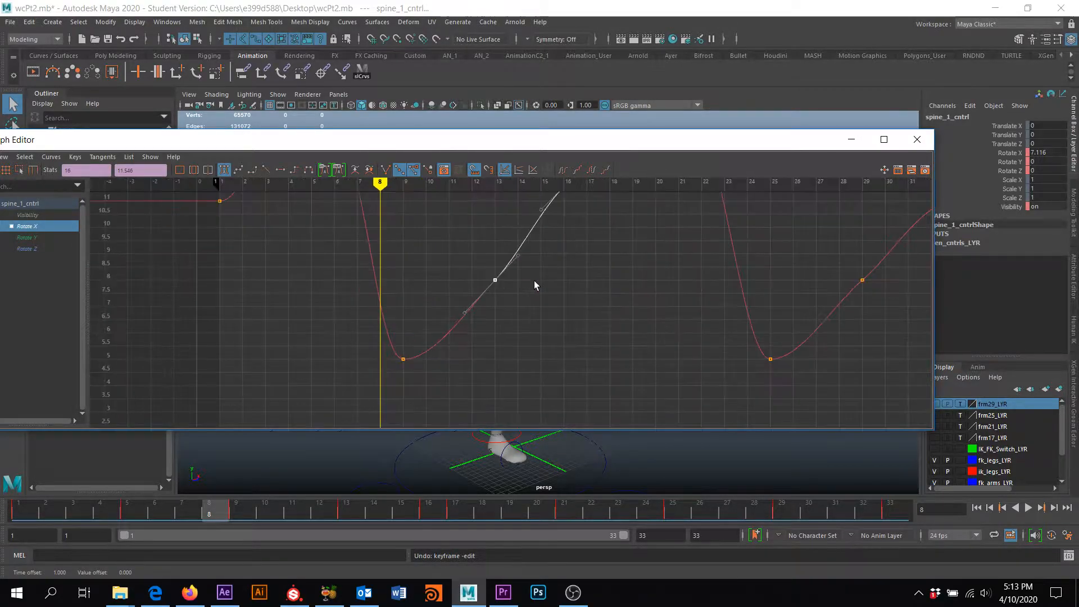
scroll(590, 301, down, 5)
key(ctrl+z)
key(ctrl+z)
key(ctrl+z)
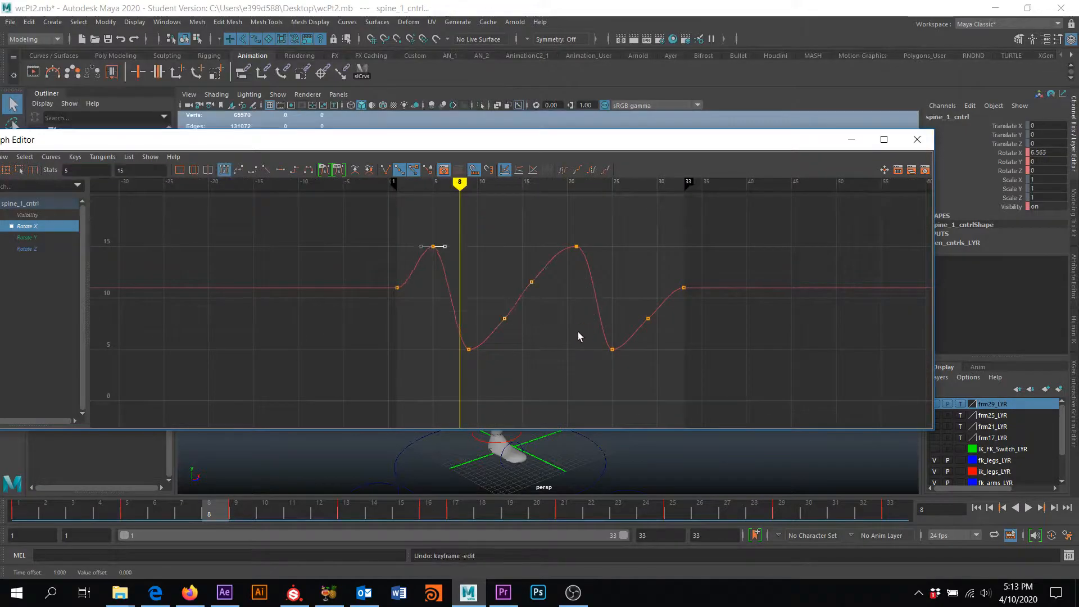
key(ctrl+z)
key(ctrl+z)
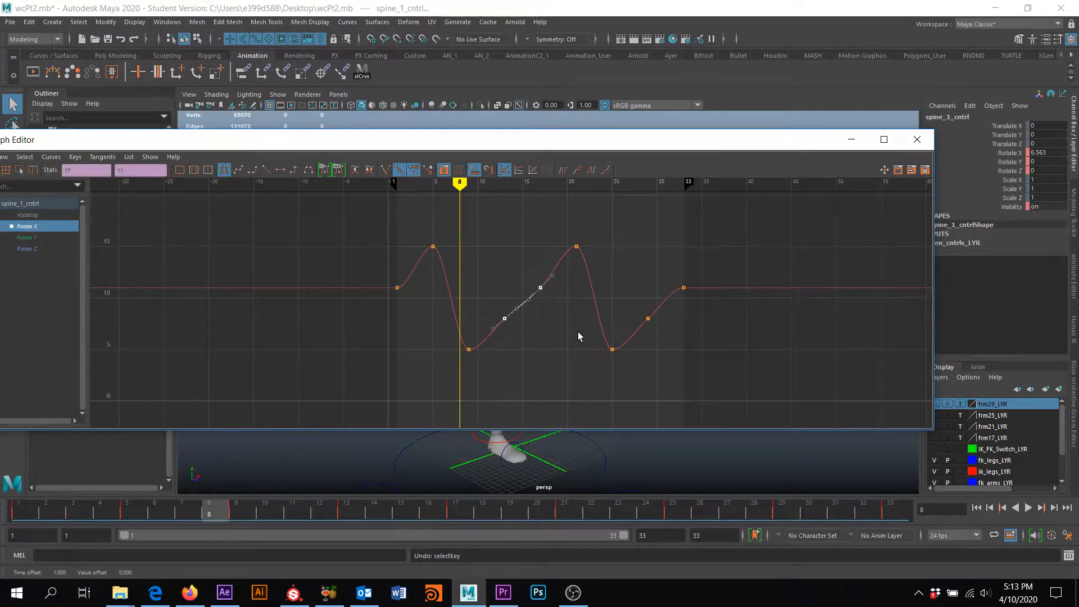
key(a)
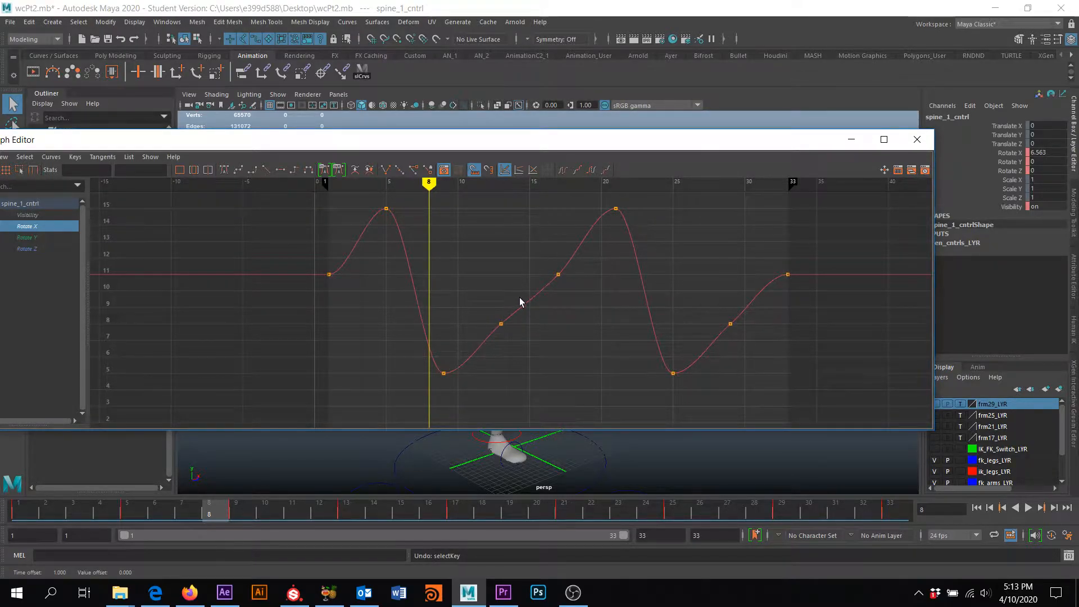
scroll(520, 302, down, 3)
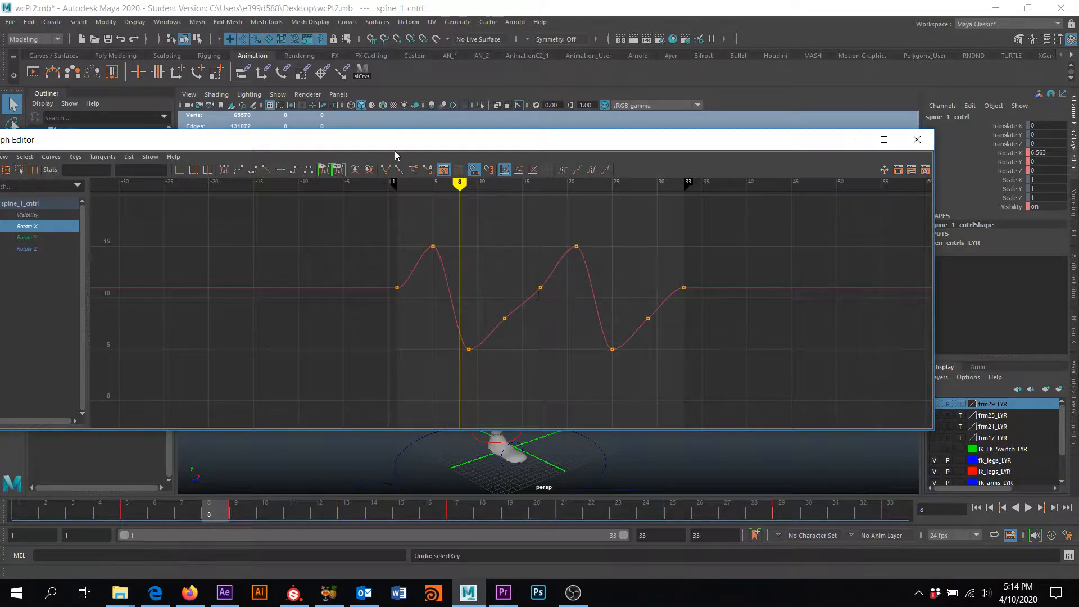
Step: Redo the undone middle key move and peak tangent edits on the Rotate X curve
key(ctrl+y)
key(ctrl+y)
key(ctrl+y)
key(ctrl+y)
key(ctrl+y)
key(ctrl+y)
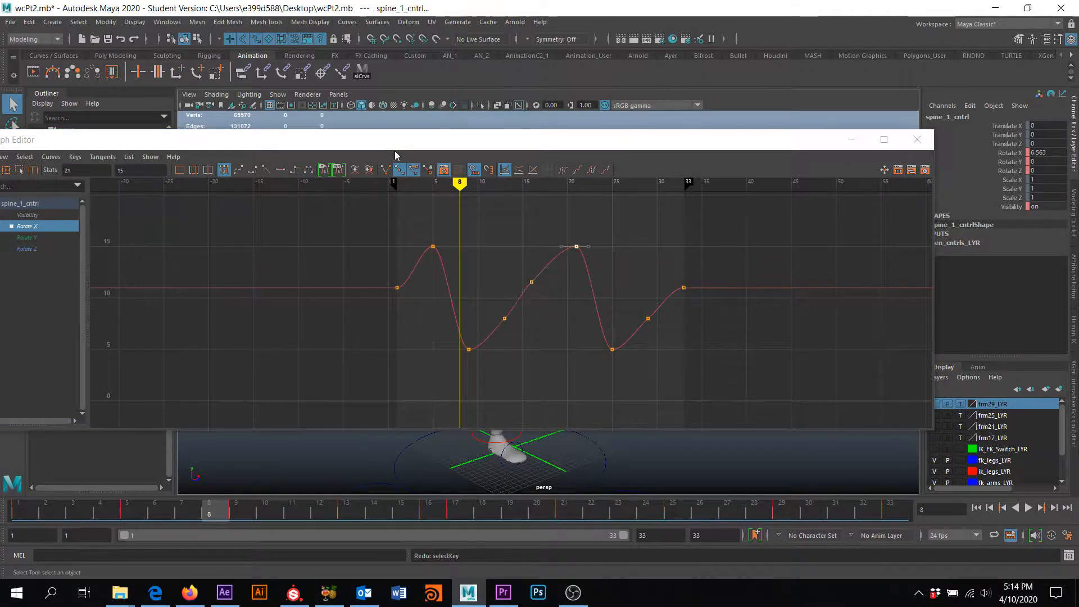
key(ctrl+y)
key(ctrl+y)
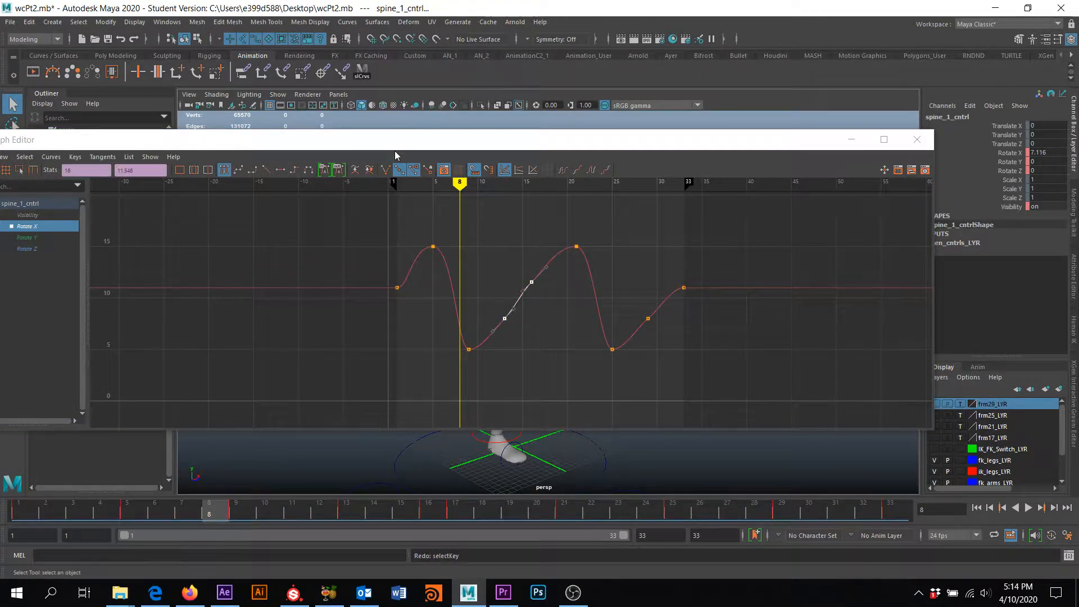
Step: Lengthen the tangent handles of the lowest keys at frames 25 and 9 on the Rotate X curve
drag(577, 335, 640, 377)
scroll(649, 364, up, 3)
drag(443, 376, 483, 373)
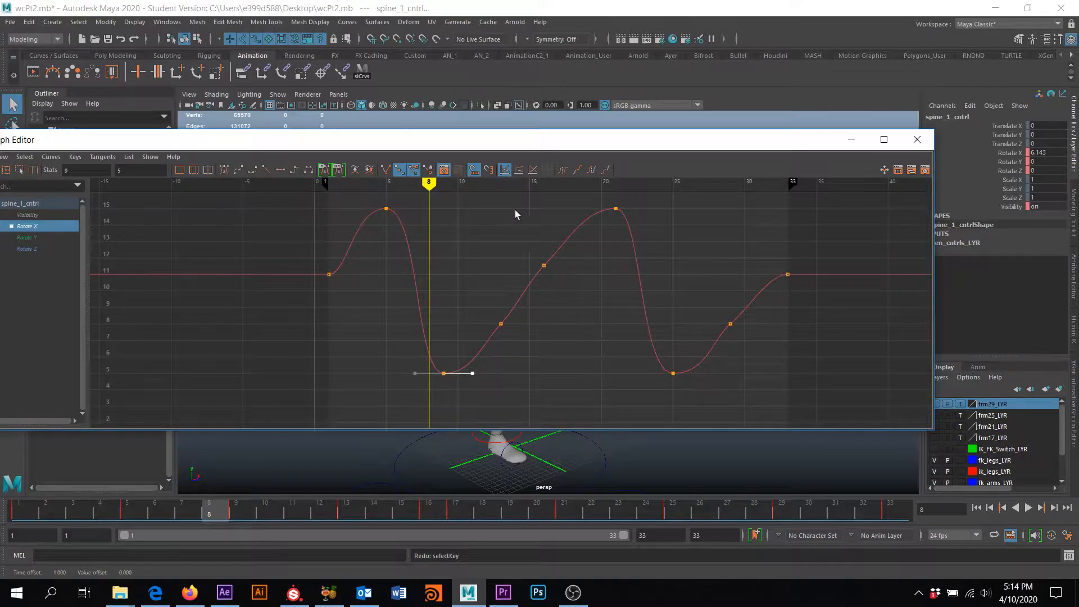
Step: Minimize the Graph Editor and play the walk cycle from the side to examine the adjusted spine motion
click(853, 140)
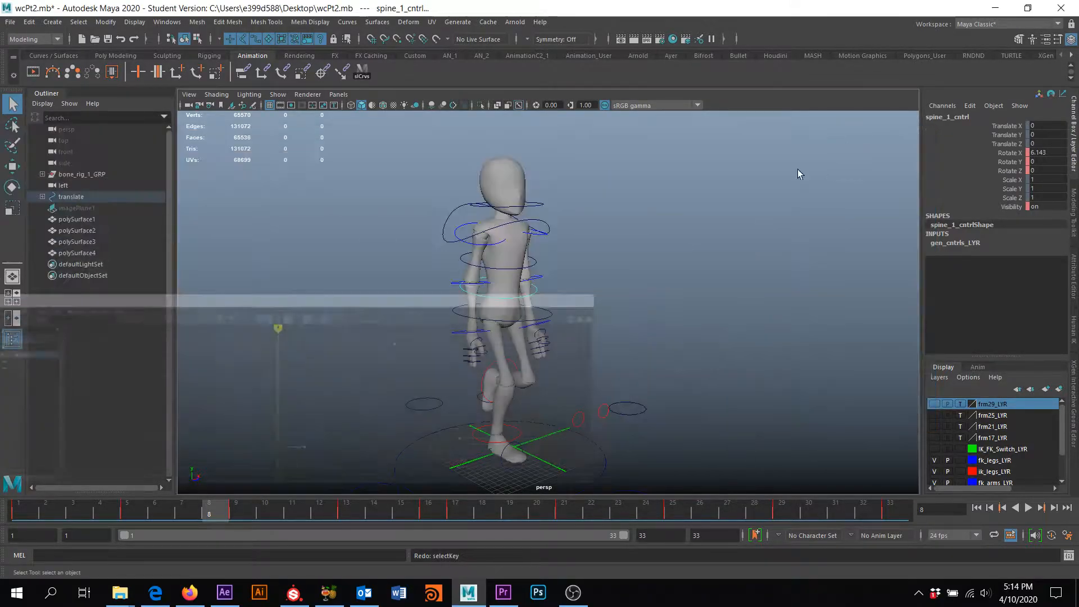
alt+drag(602, 308, 719, 346)
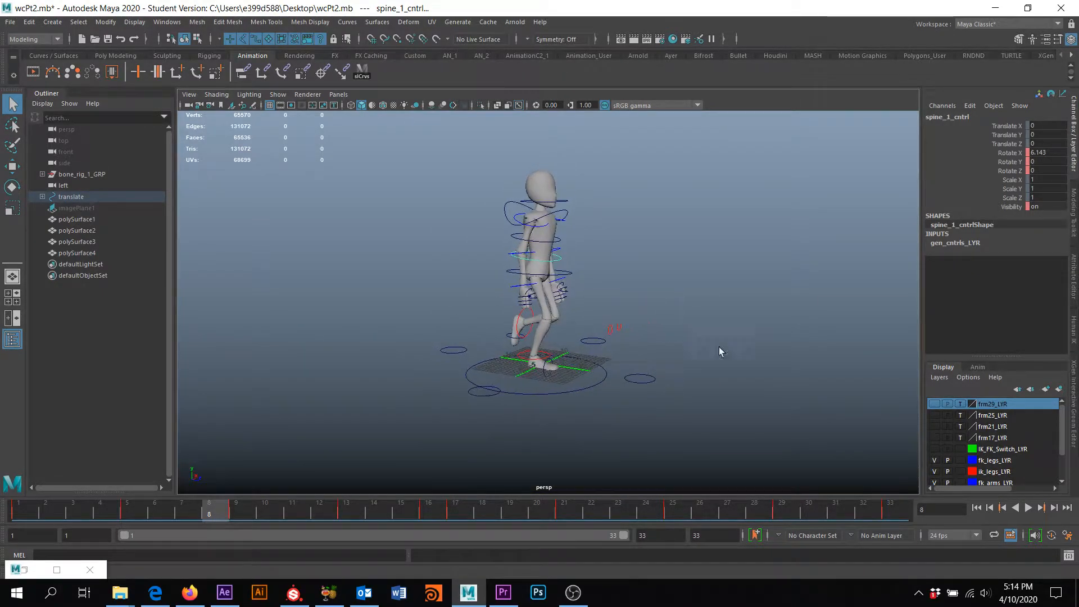
click(1029, 508)
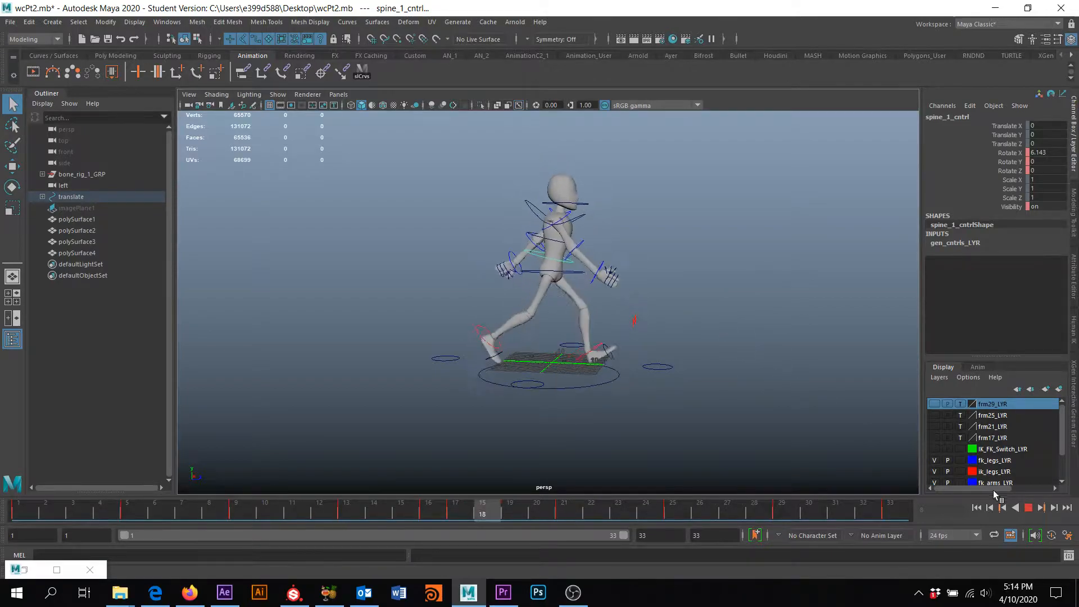
click(1029, 508)
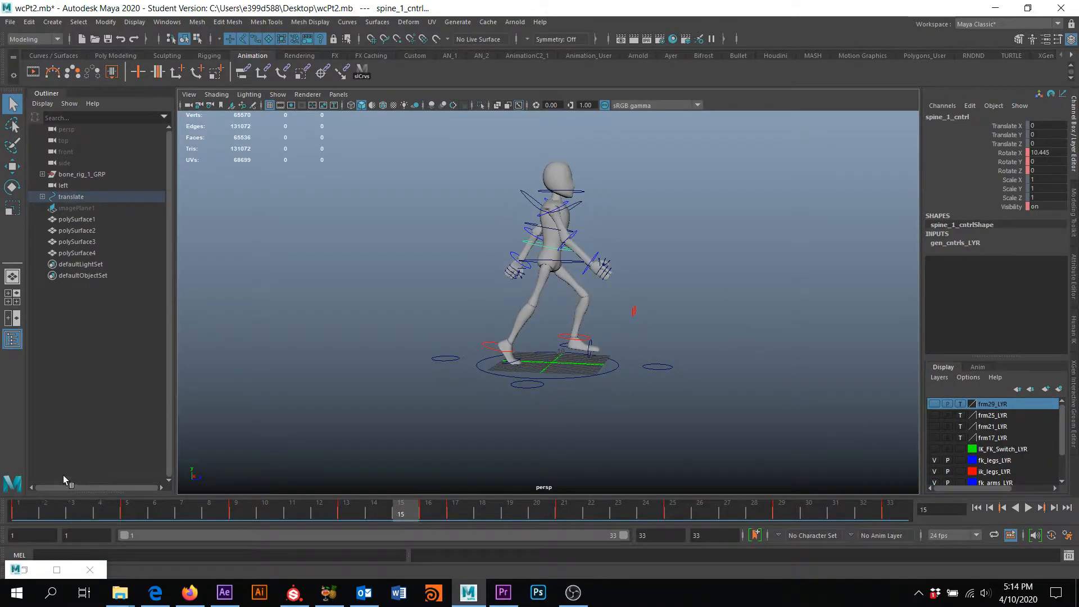
Step: Delete the in-between keys at frames 13, 16 and 29 from the spine's Rotate X curve in the Graph Editor
click(25, 570)
drag(542, 338, 575, 372)
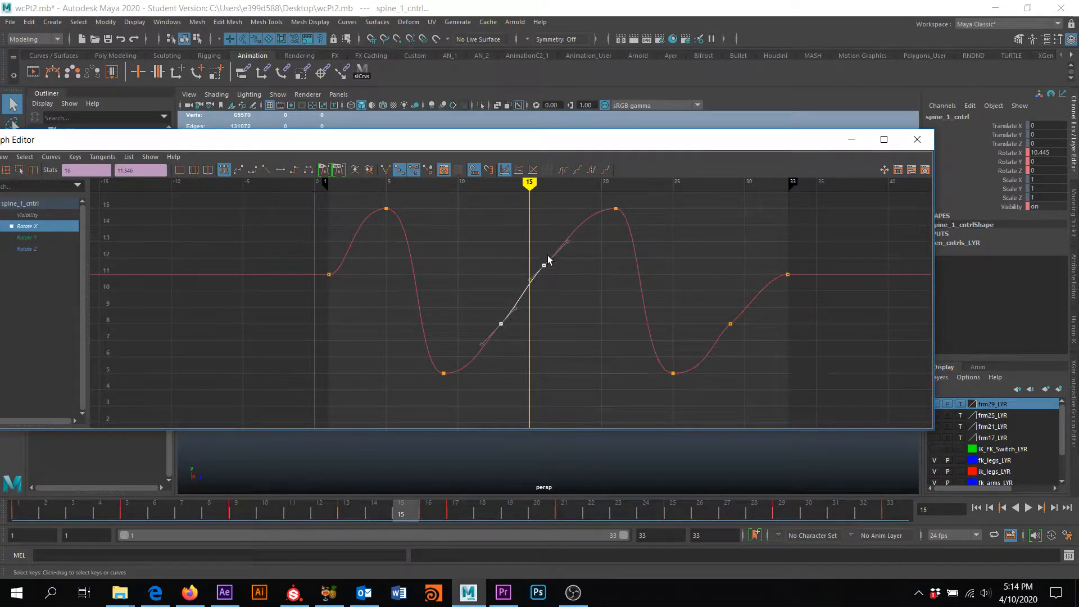
scroll(745, 336, up, 3)
alt+middle_drag(818, 362, 658, 322)
scroll(775, 315, up, 3)
alt+middle_drag(795, 314, 537, 292)
scroll(610, 292, up, 3)
alt+middle_drag(649, 294, 525, 300)
key(a)
alt+middle_drag(417, 309, 475, 308)
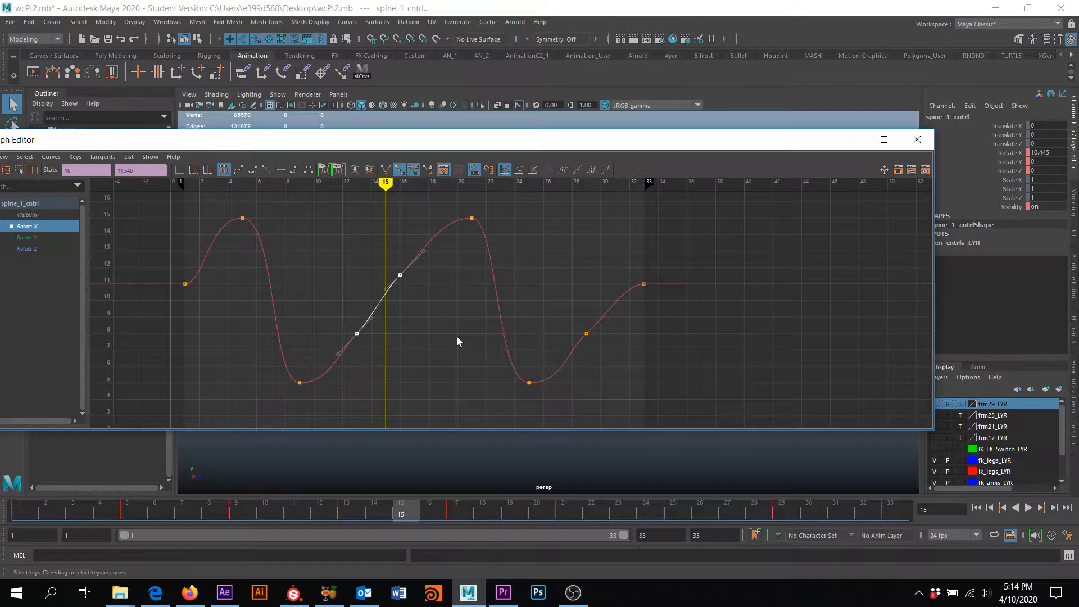
key(Delete)
drag(566, 326, 652, 362)
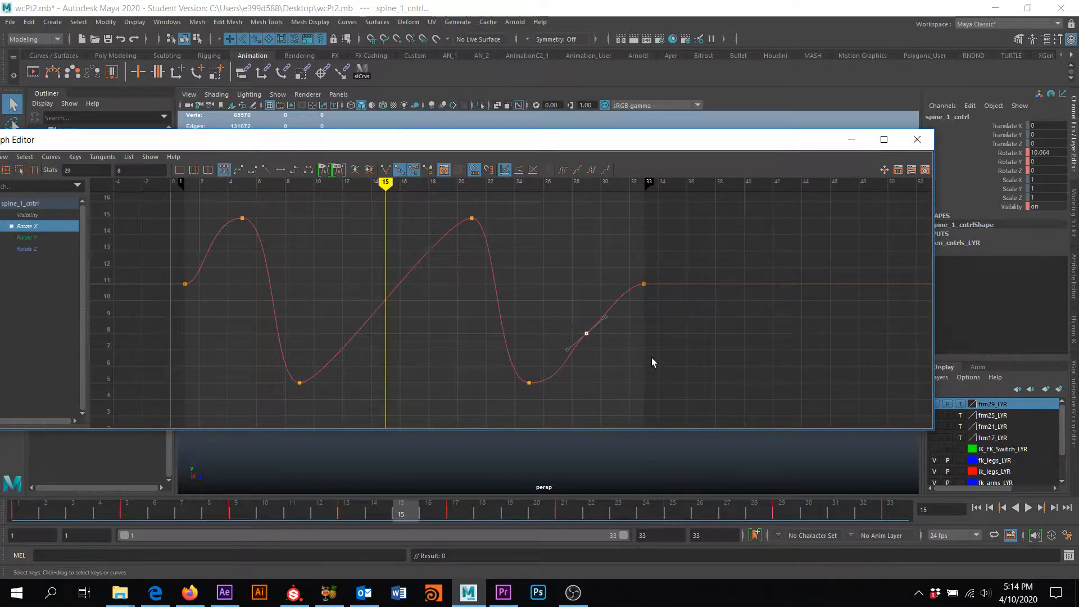
key(Delete)
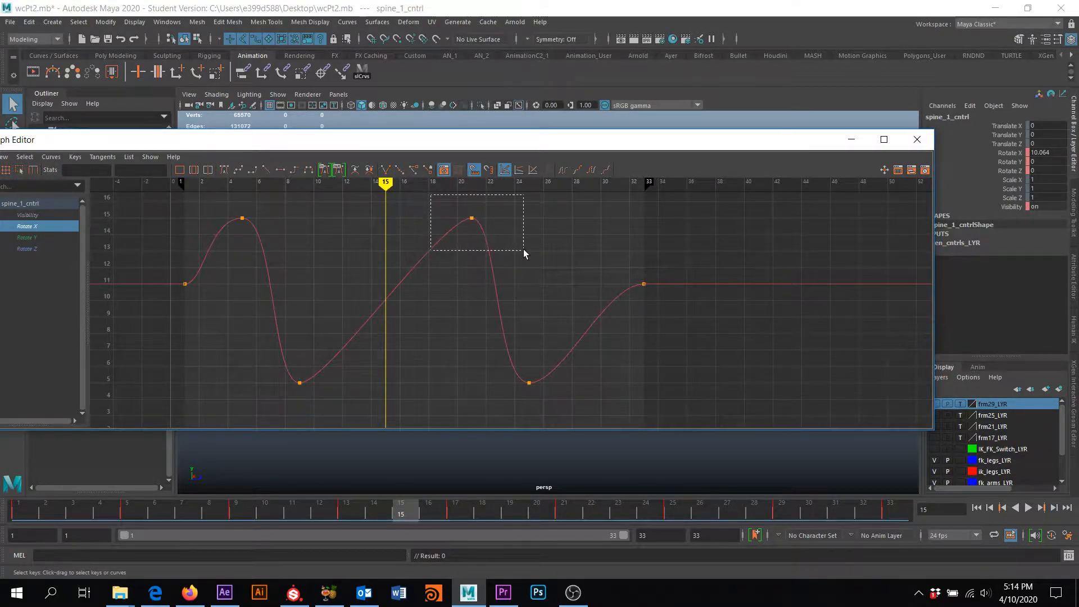
Step: Lengthen the tangent handles of the keys at frames 21, 25 and 9 to round the Rotate X curve's peak and valleys
drag(524, 249, 523, 248)
shift+middle_drag(439, 227, 405, 221)
key(ctrl+z)
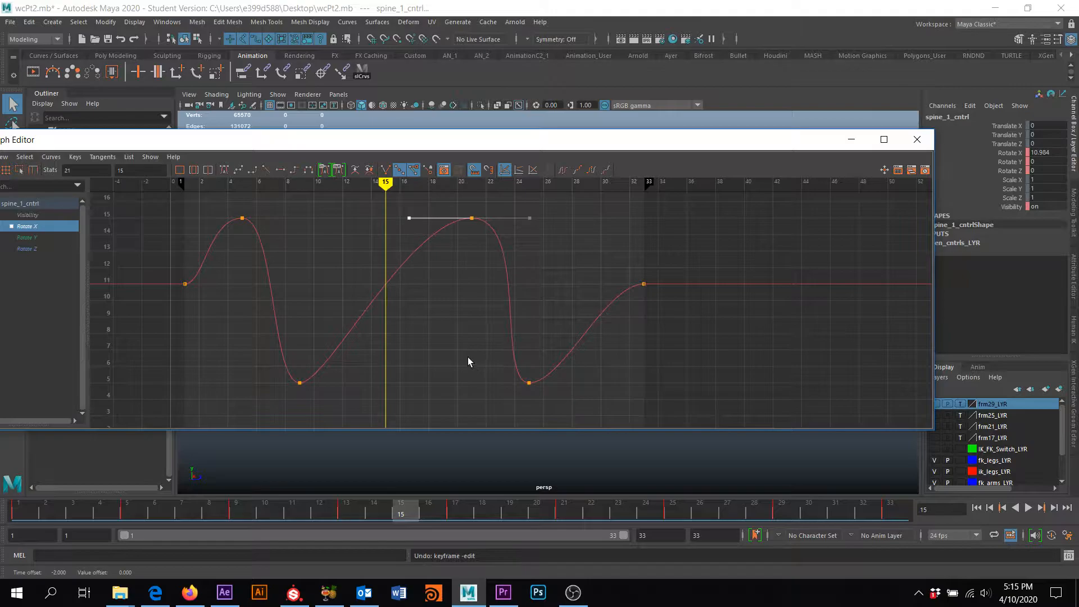
click(529, 382)
shift+middle_drag(563, 383, 574, 384)
drag(269, 379, 339, 381)
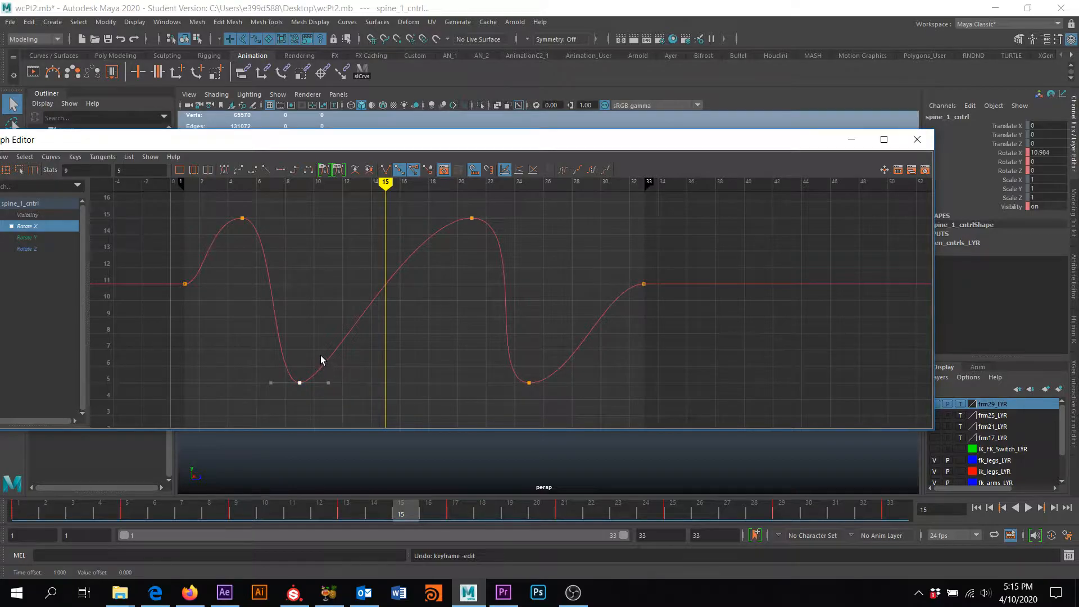
shift+middle_drag(330, 377, 355, 383)
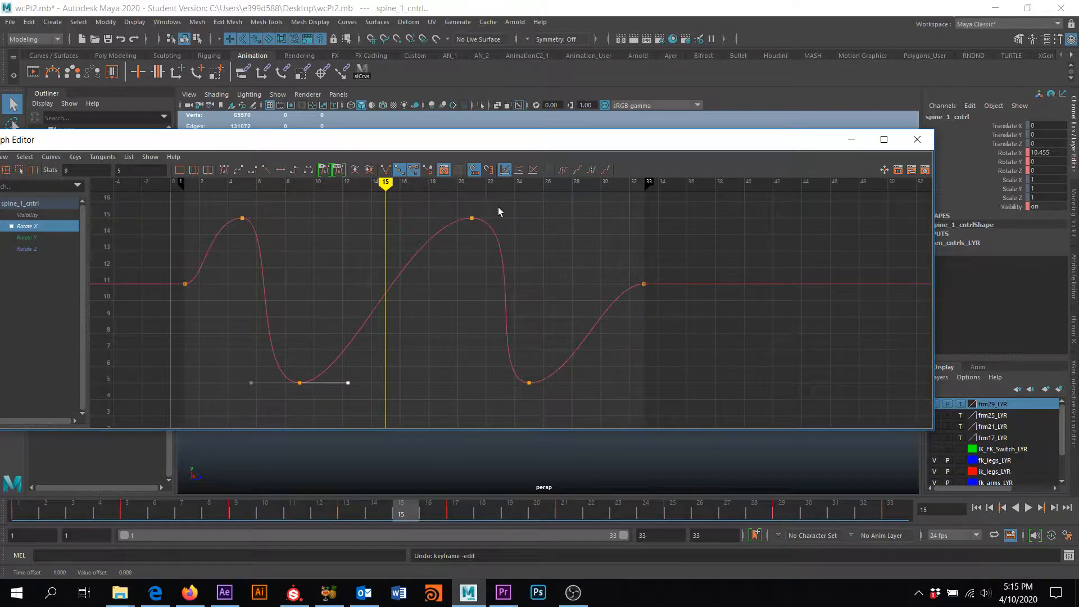
Step: Play the walk cycle with the Graph Editor minimized, compare frames 33 and 1, and scrub forward to frame 24 to examine the spine
click(851, 139)
alt+drag(618, 331, 700, 378)
click(1030, 508)
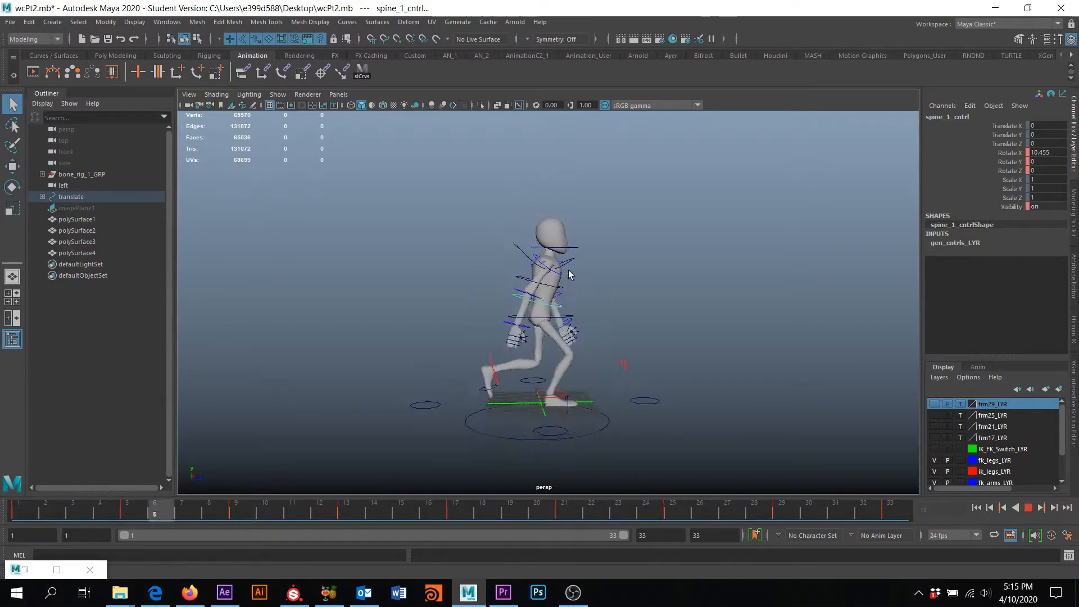
click(1030, 508)
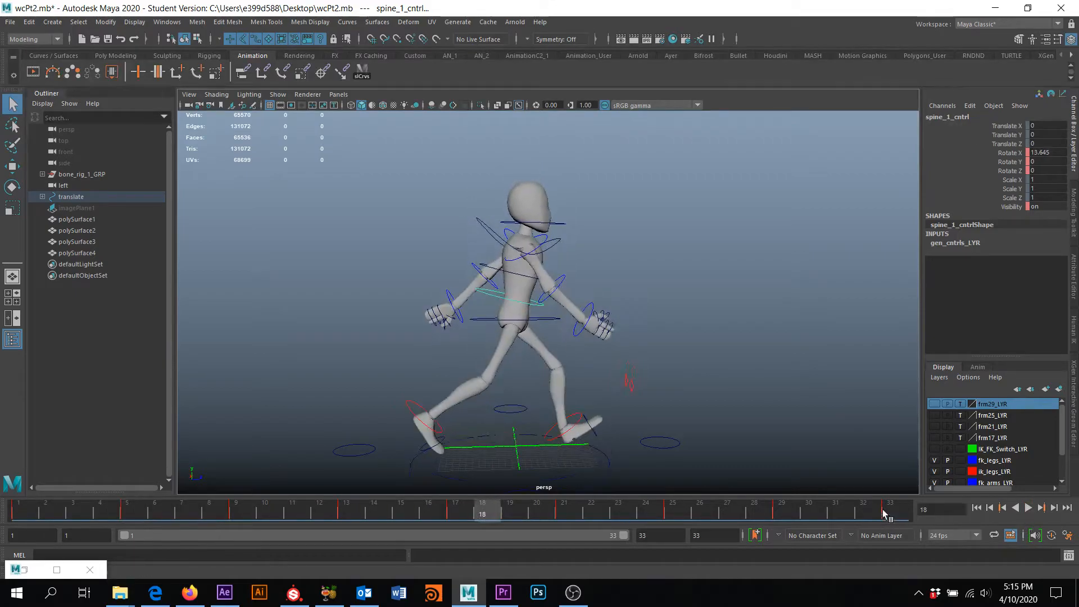
click(891, 510)
click(24, 512)
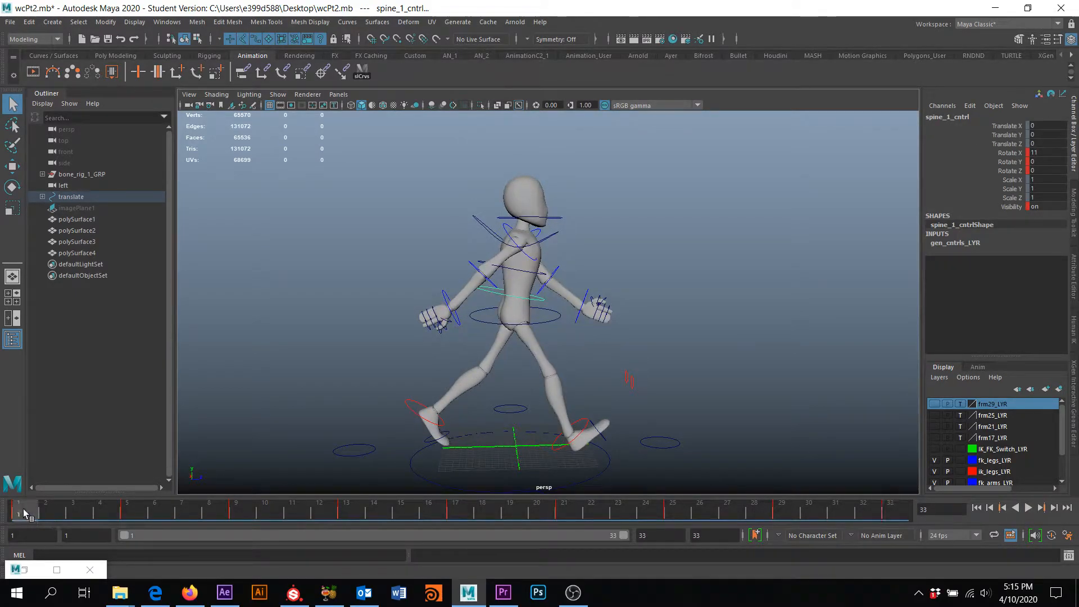
drag(26, 513, 639, 518)
Step: Shorten and angle the frame 25 key's incoming tangent, and shorten the frame 9 key's tangent handles on the Rotate X curve
click(24, 570)
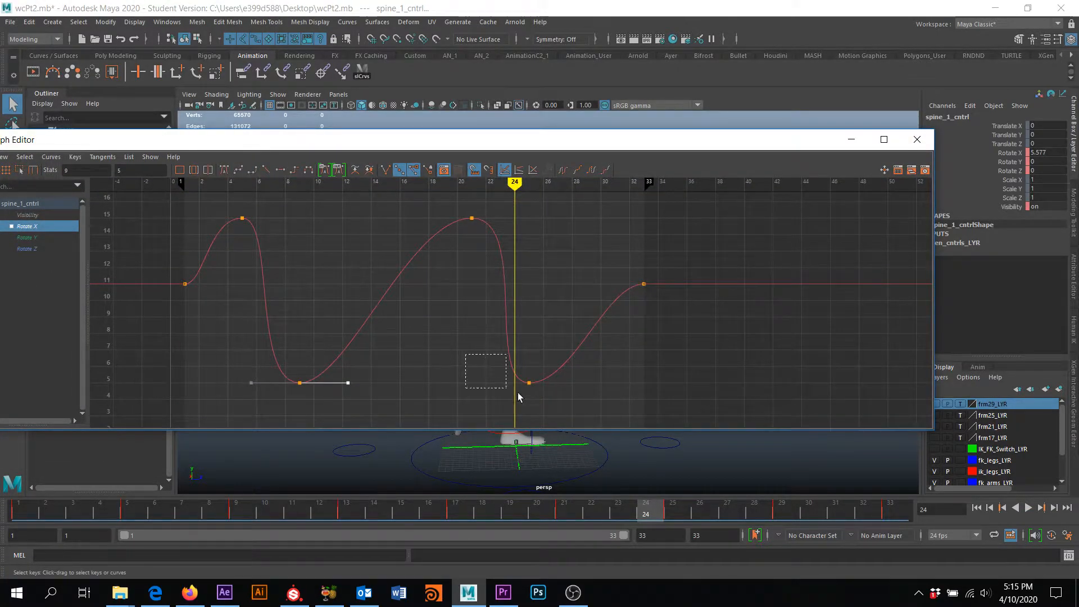
click(484, 383)
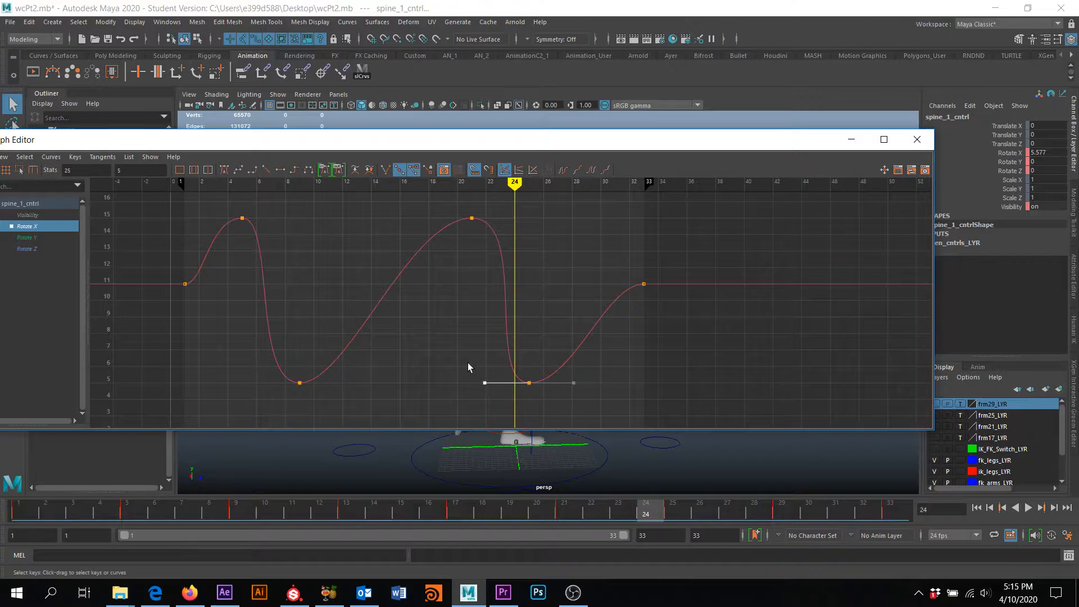
drag(487, 385, 509, 350)
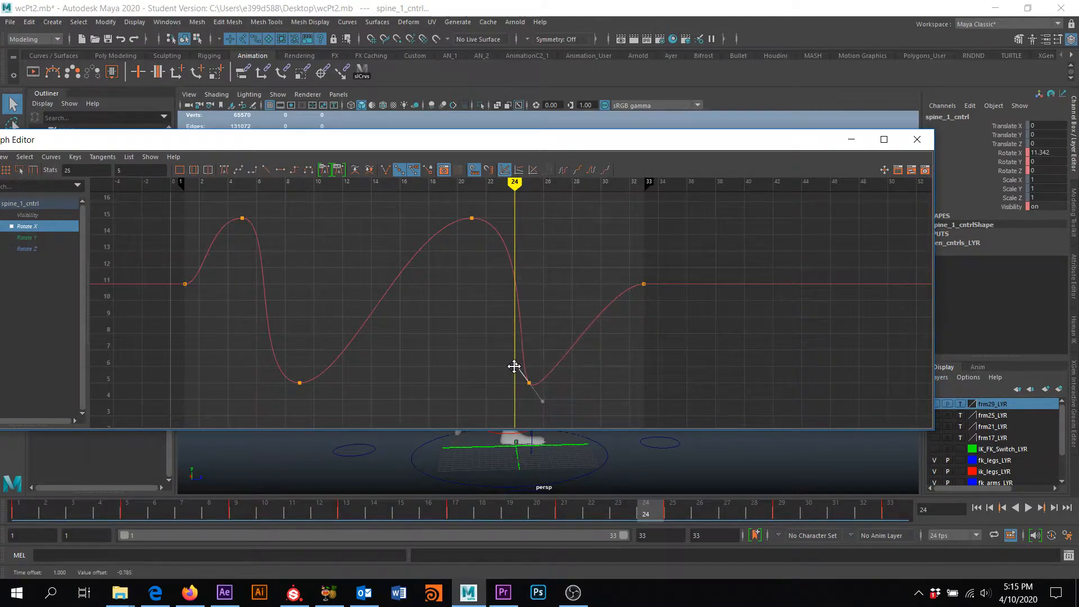
drag(261, 392, 286, 388)
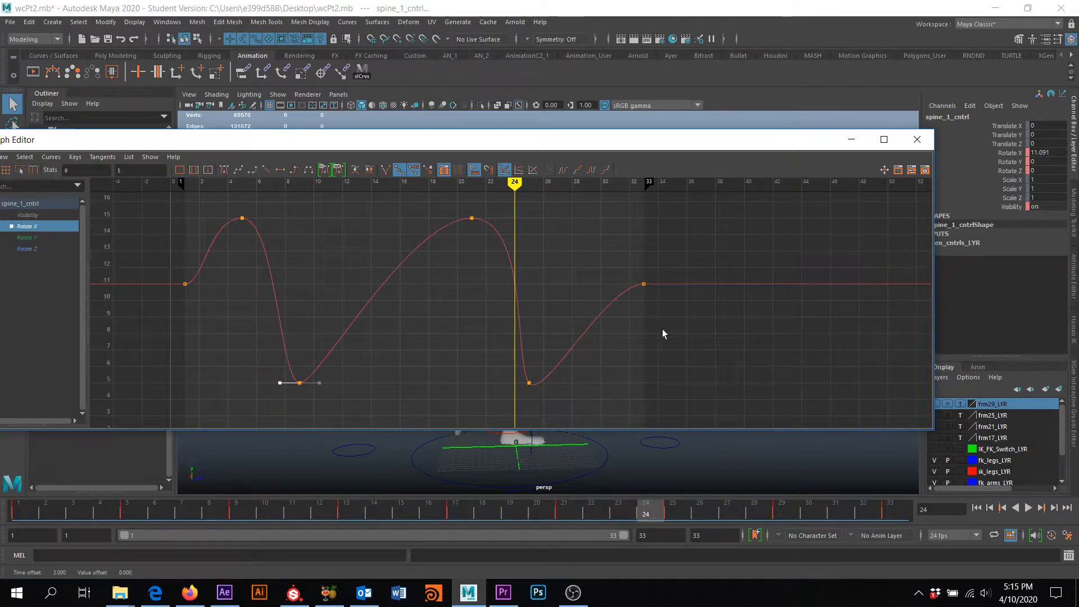
Step: Play the walk cycle from a slightly orbited side view to examine the revised spine timing, and bring back the Graph Editor
click(852, 139)
click(1028, 509)
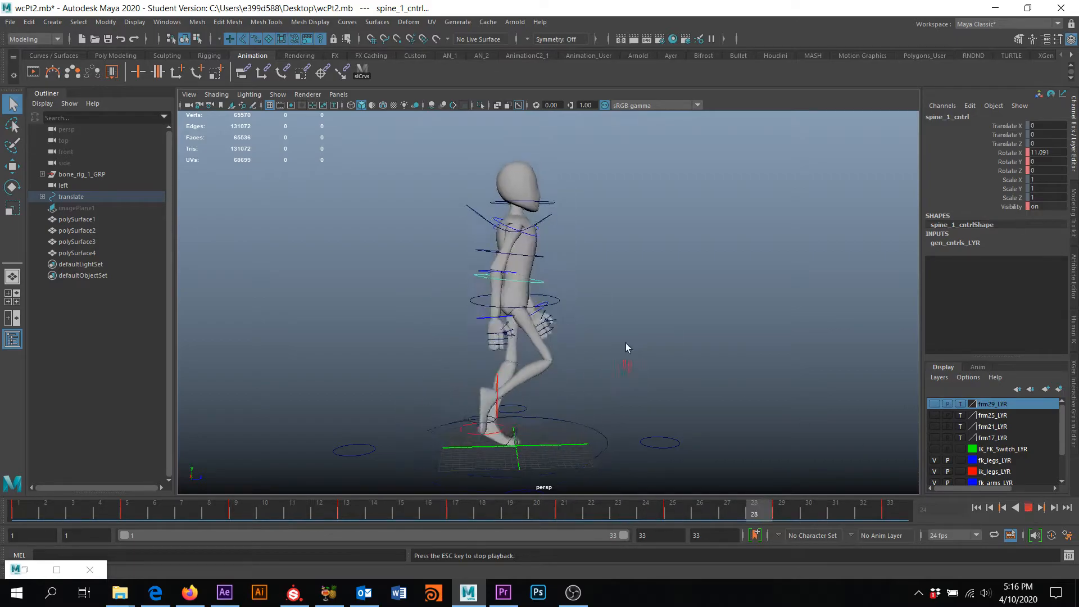
alt+drag(595, 346, 617, 350)
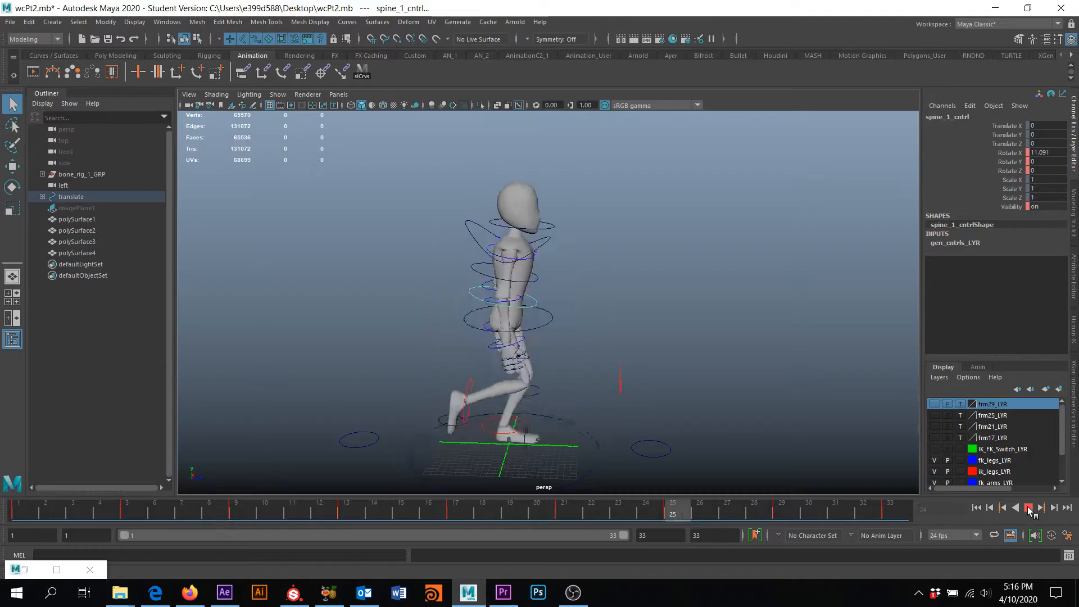
click(1028, 509)
click(23, 567)
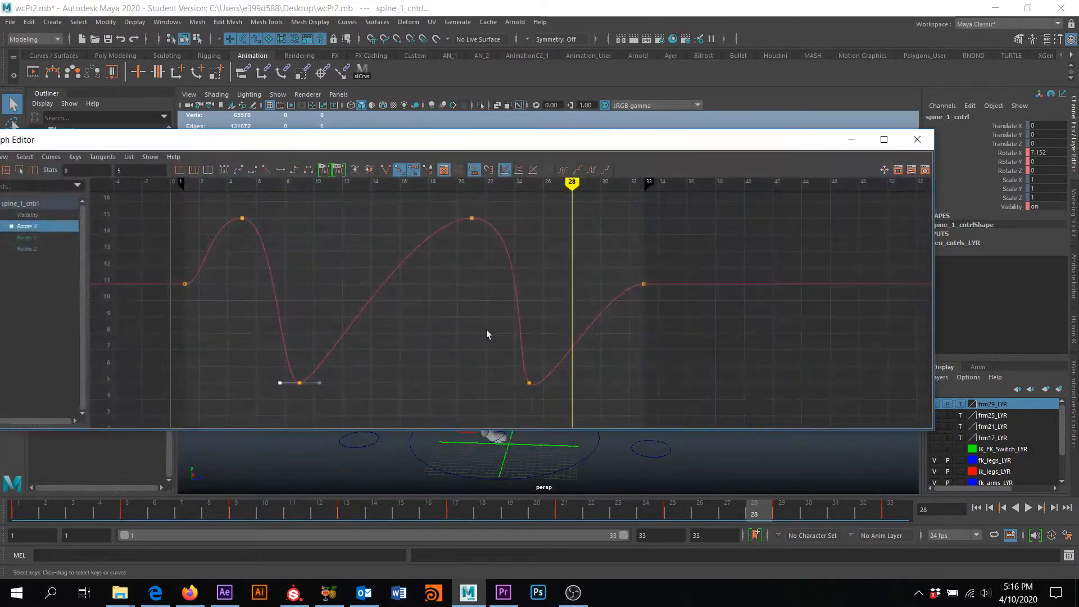
Step: Shorten the tangent handles of the keys at frames 21 and 5 on the Rotate X curve, with the current time at frame 24
drag(558, 145, 633, 164)
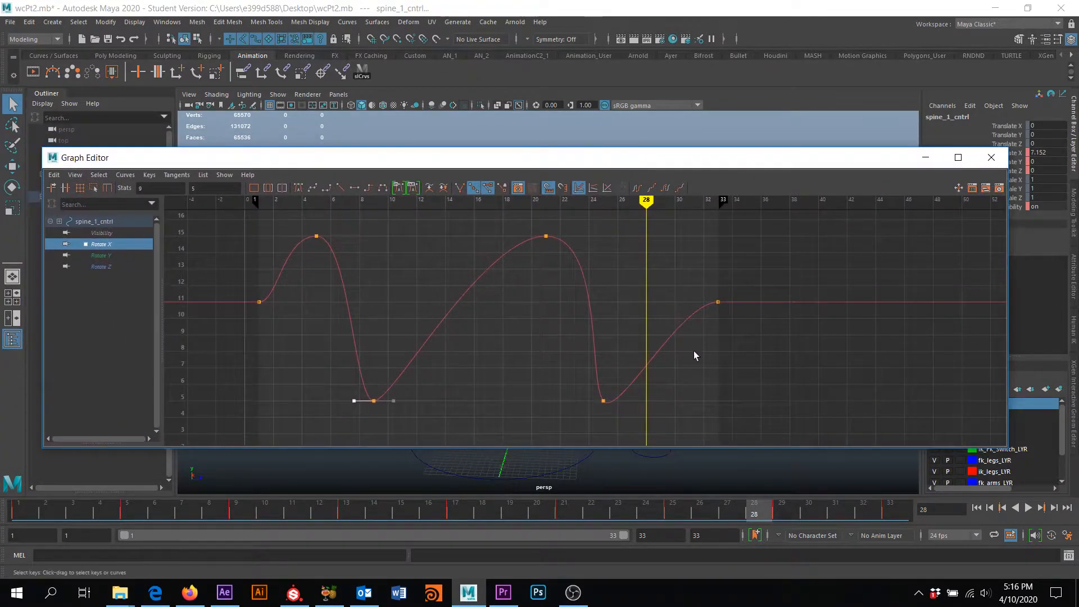
click(717, 302)
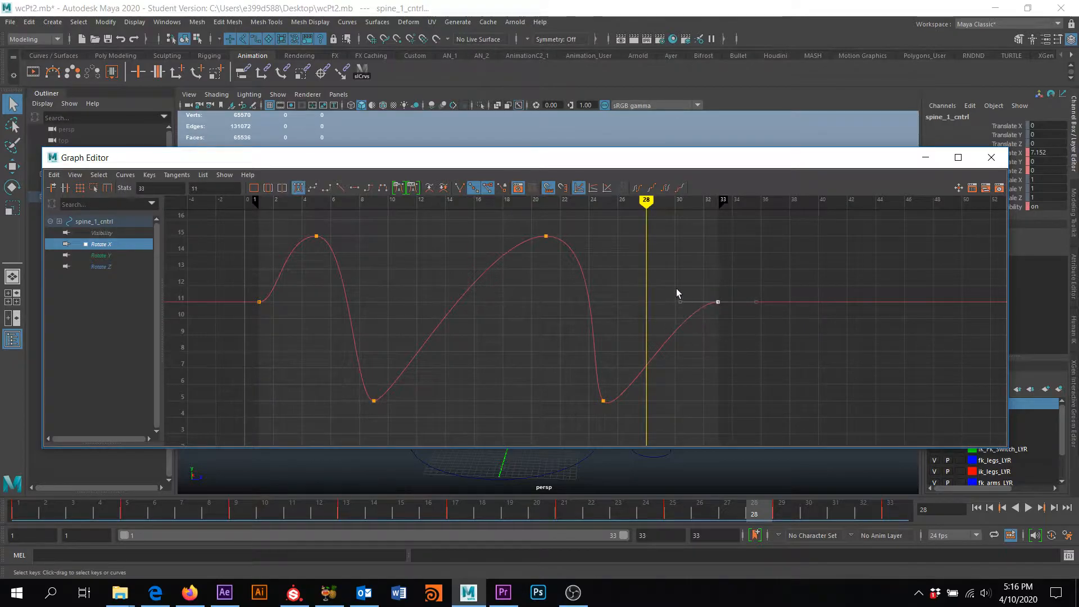
drag(642, 204, 589, 205)
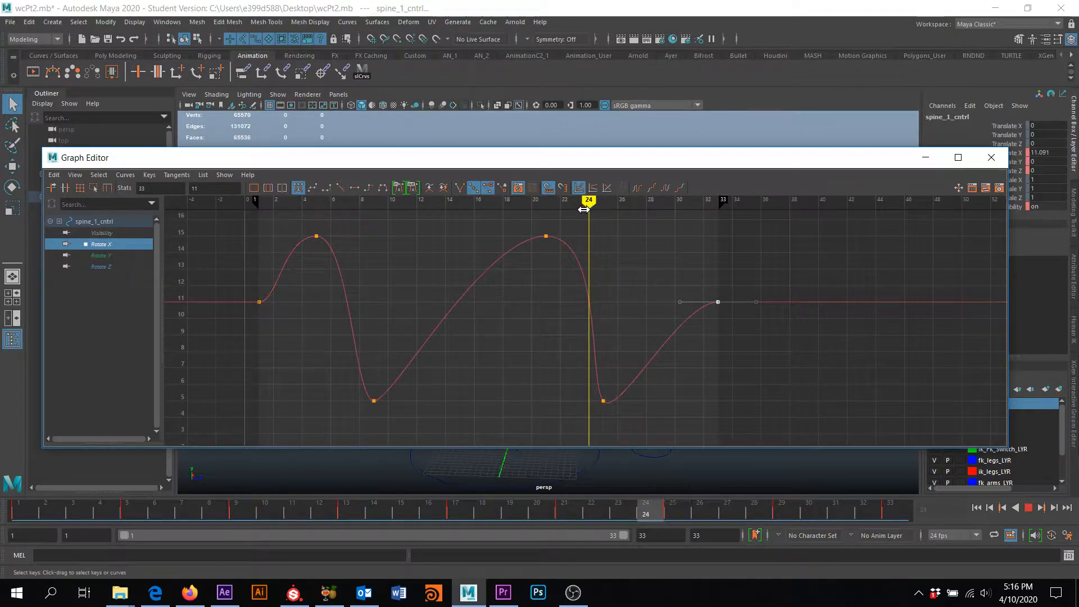
drag(566, 270, 568, 268)
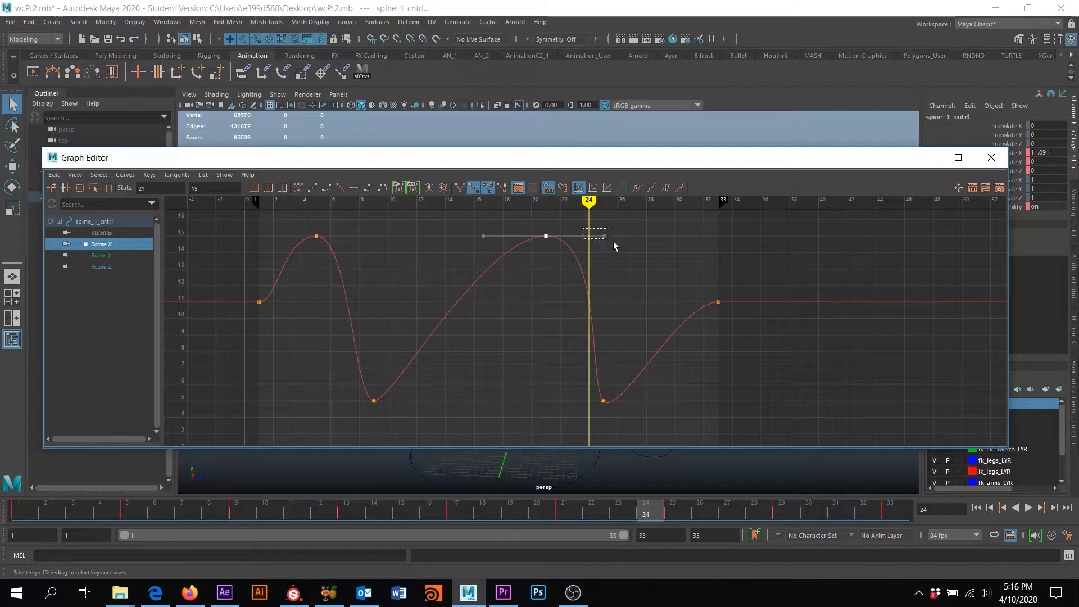
drag(605, 236, 579, 234)
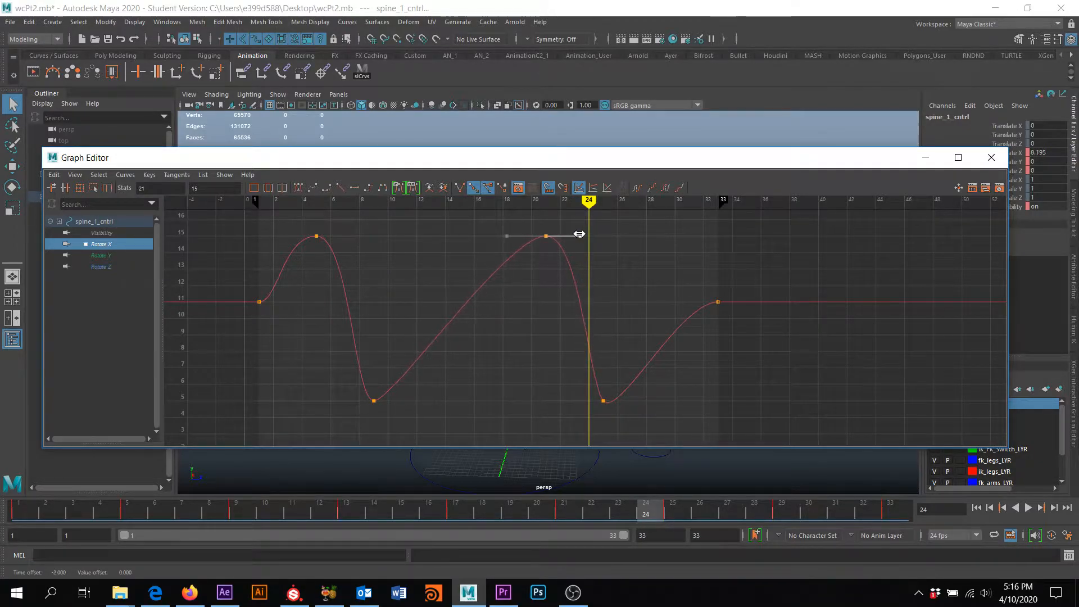
mouse_move(288, 222)
mouse_down()
mouse_move(337, 246)
mouse_move(293, 235)
mouse_up()
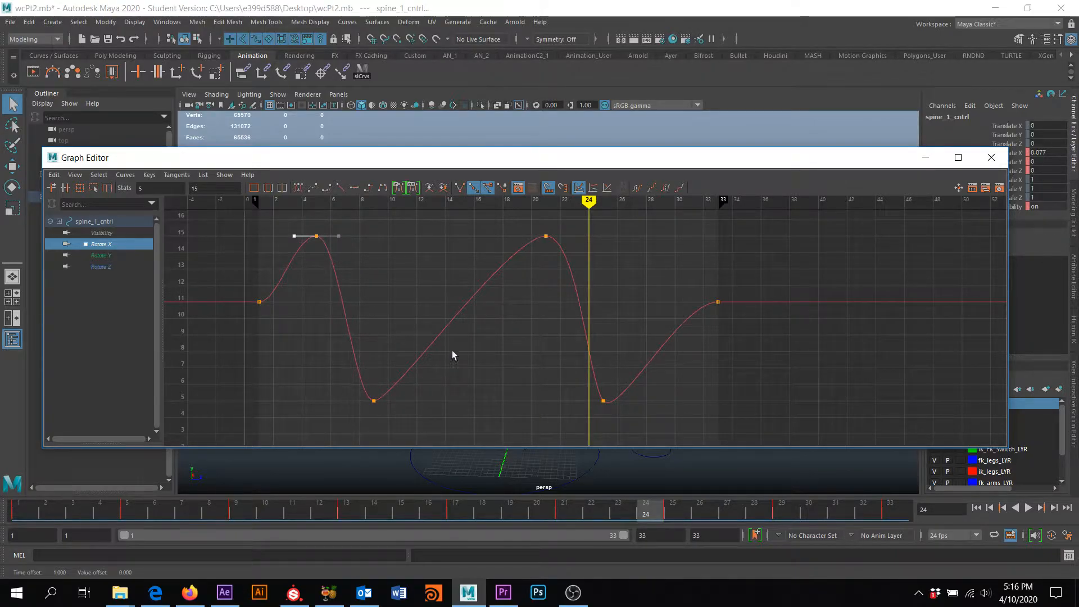
Step: Minimize the Graph Editor and play and scrub the walk cycle from the side to examine the spine motion
click(926, 158)
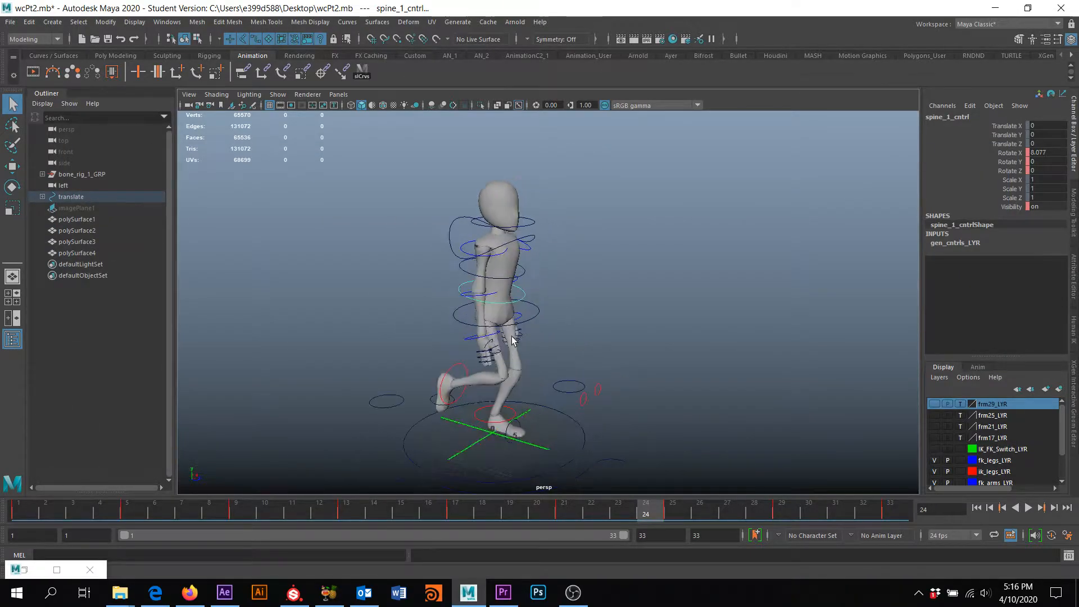
alt+drag(513, 340, 574, 363)
click(1028, 508)
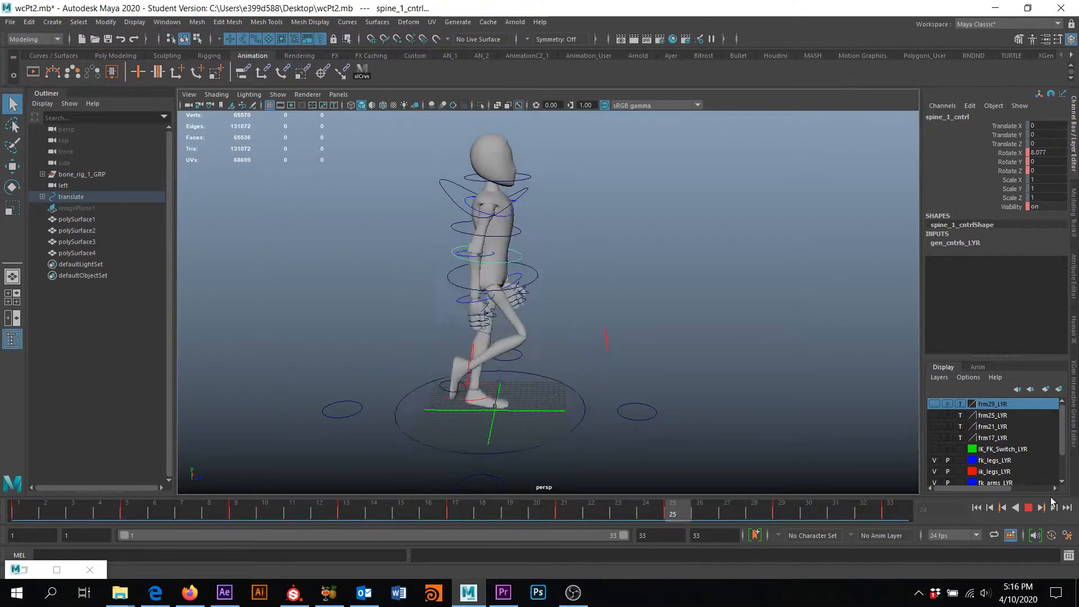
key(Escape)
drag(62, 521, 670, 537)
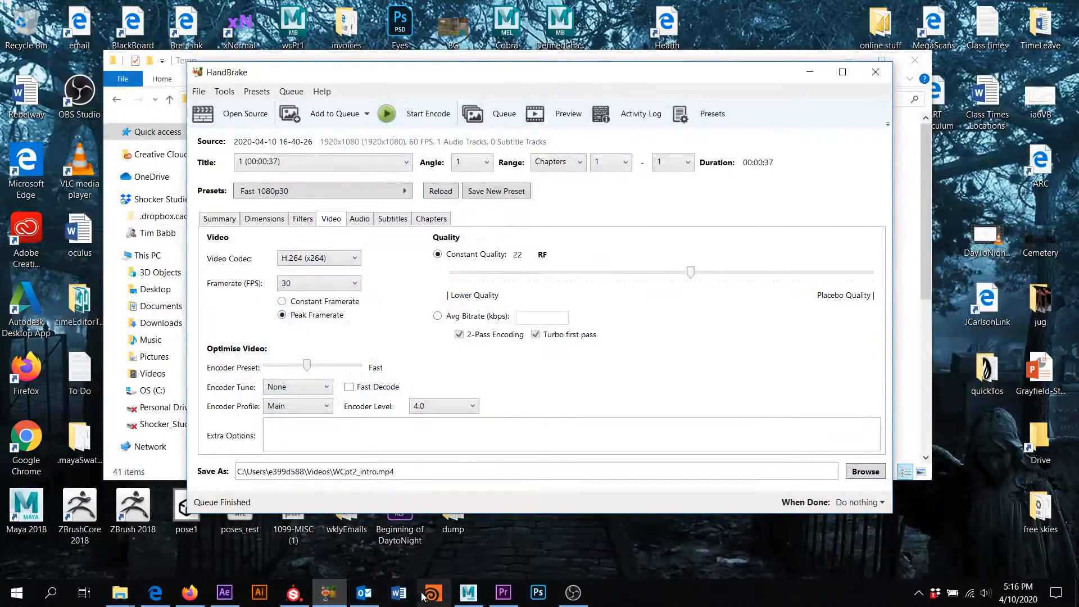
click(468, 593)
Step: Scale the Rotate X keys from frame 5 to frame 25 toward their middle value with the Region Tool, raising the valleys to about 8.06
alt+right_drag(454, 224, 306, 271)
drag(392, 235, 627, 406)
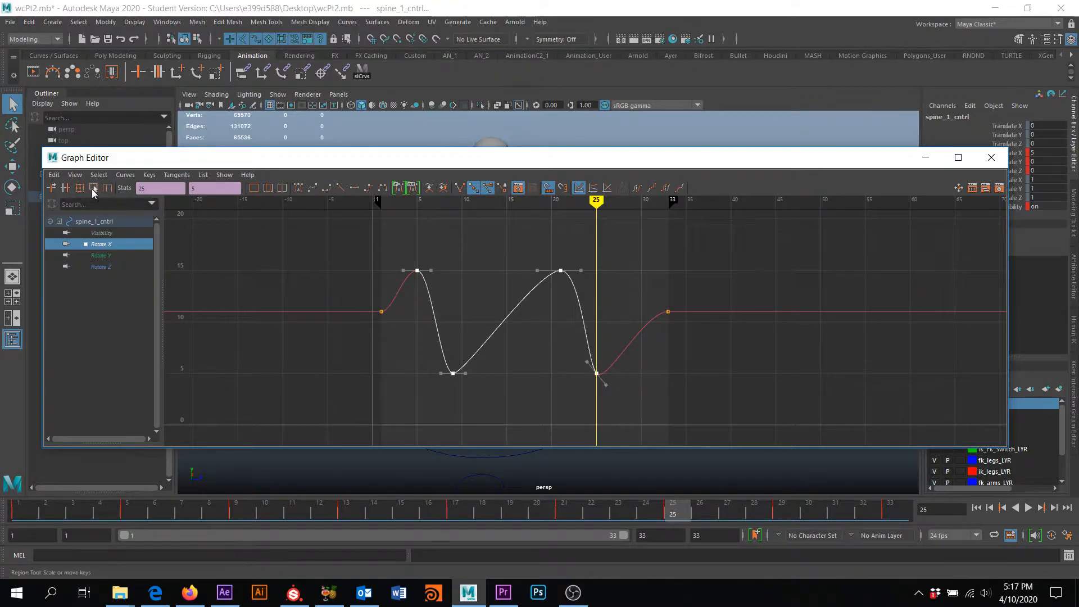
key(r)
mouse_move(507, 385)
mouse_down()
mouse_move(505, 353)
mouse_move(505, 363)
mouse_up()
drag(506, 260, 507, 275)
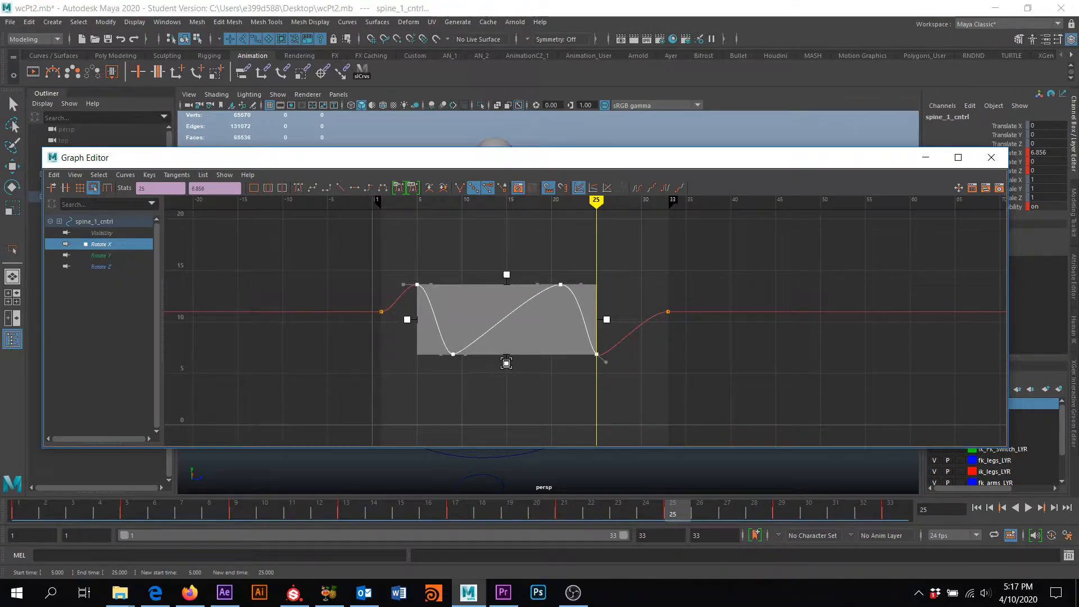
drag(506, 364, 507, 351)
Step: Play the walk cycle from side and three-quarter views to examine the reduced spine rotation
click(926, 158)
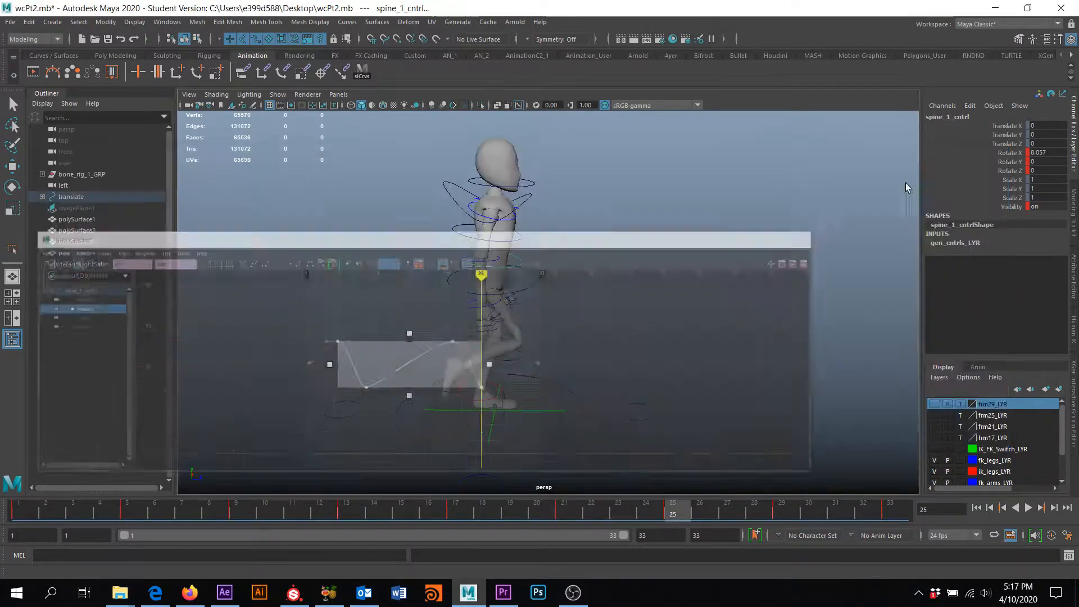
click(1029, 508)
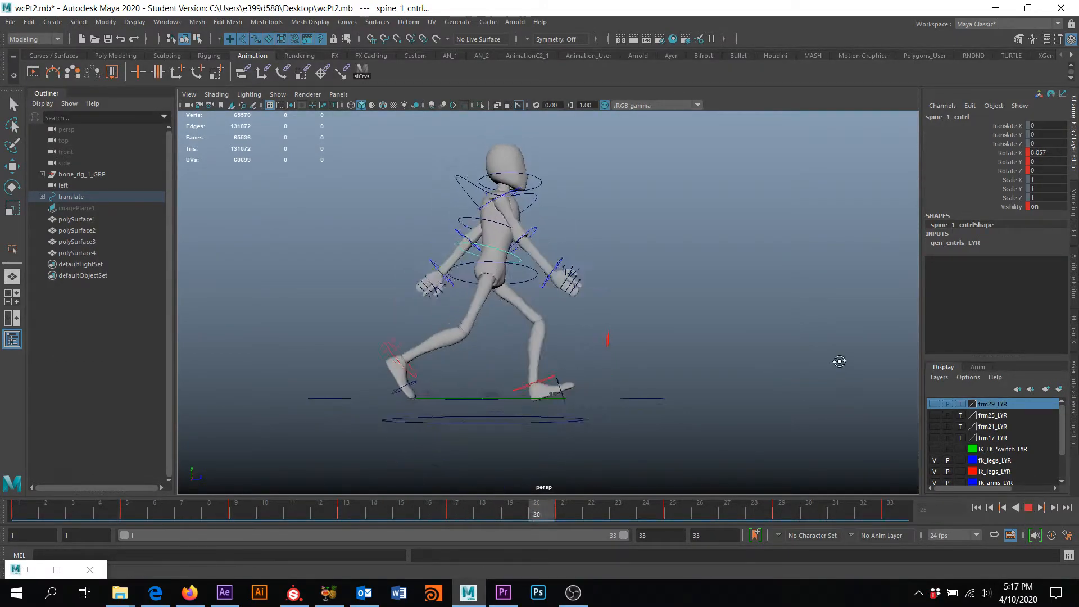
alt+drag(755, 353, 722, 340)
click(1028, 507)
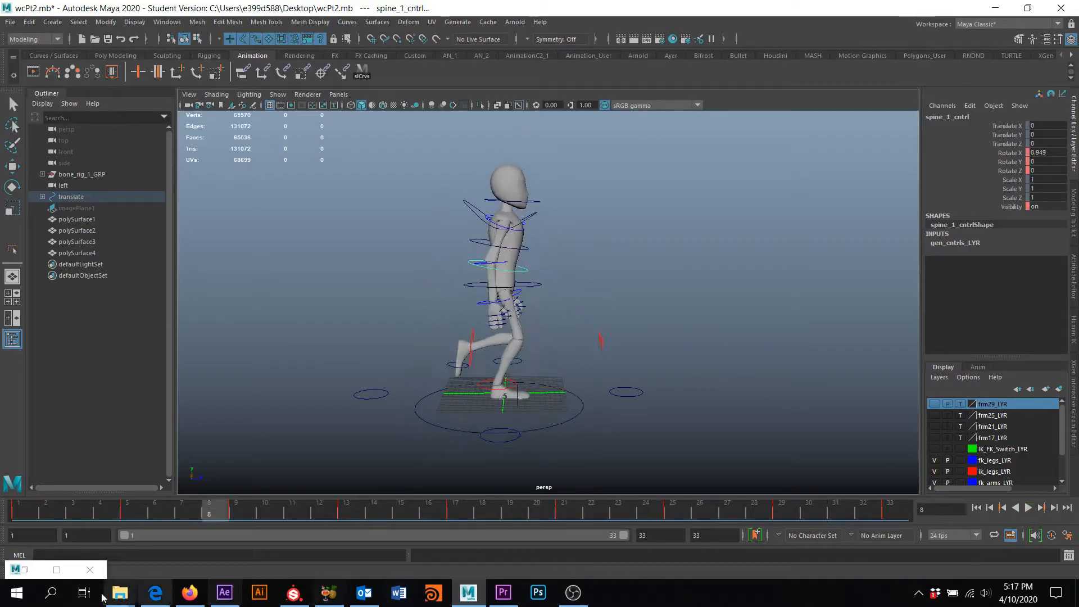
alt+drag(571, 226, 512, 249)
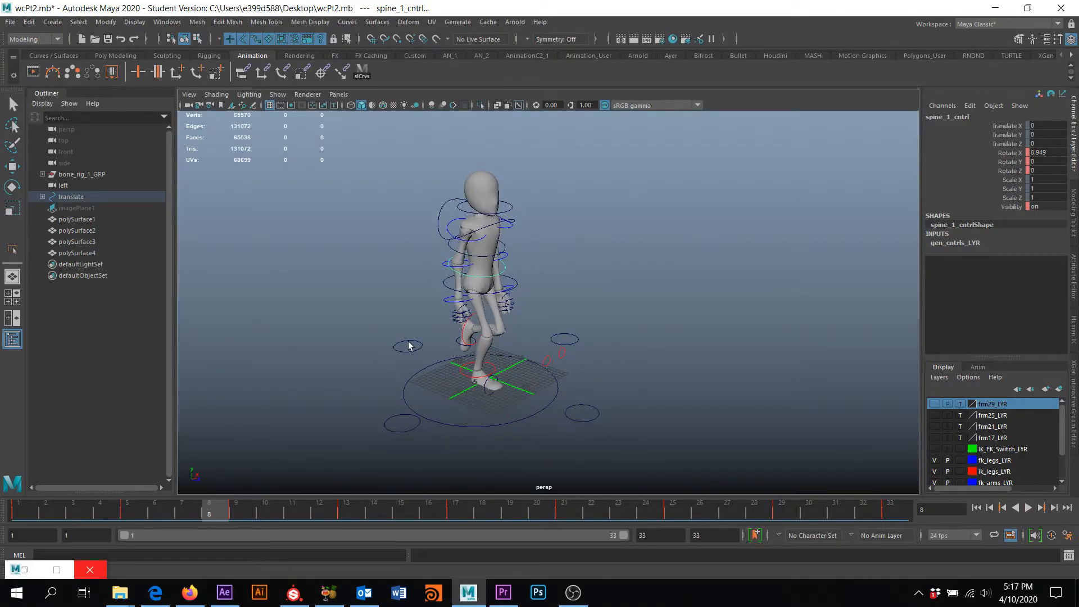
Step: Examine the spine's scaled Rotate X curve in the Graph Editor and compare it with the frame 8 pose from several angles
click(24, 570)
scroll(485, 299, up, 3)
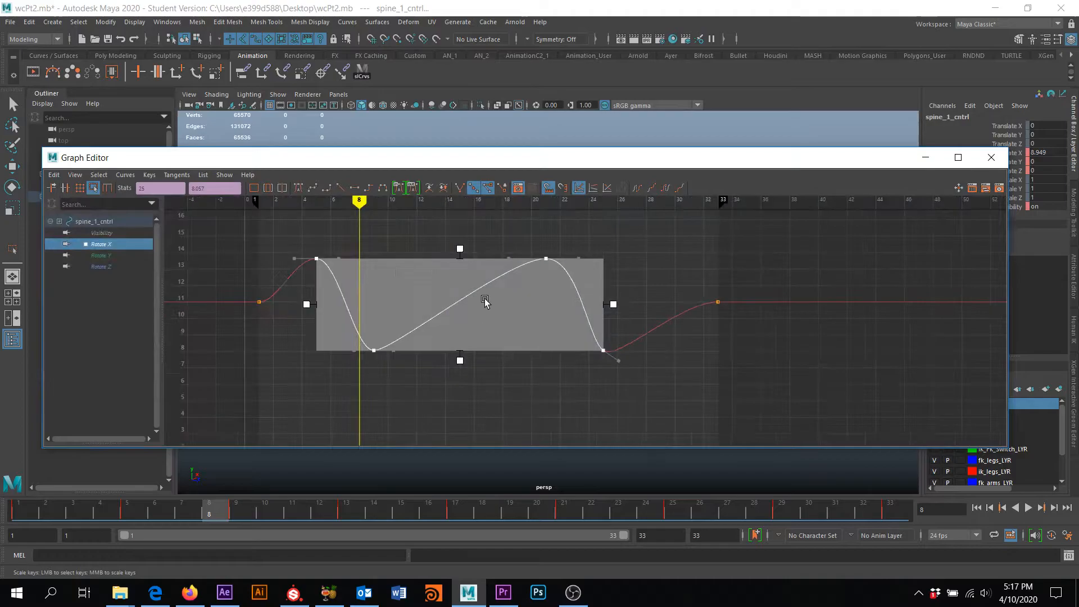
click(538, 384)
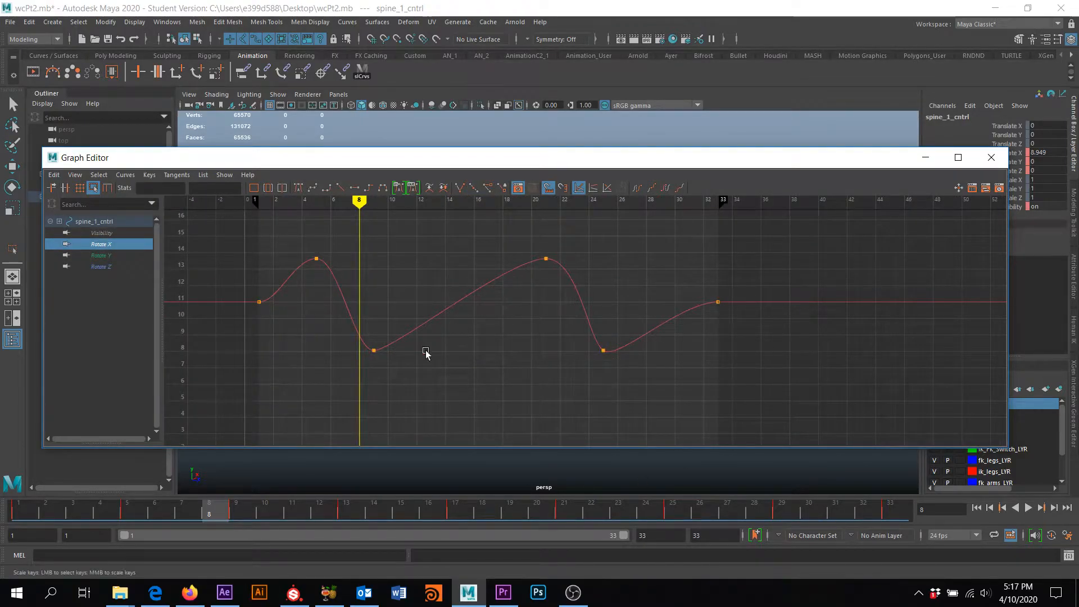
click(926, 157)
alt+drag(535, 294, 512, 258)
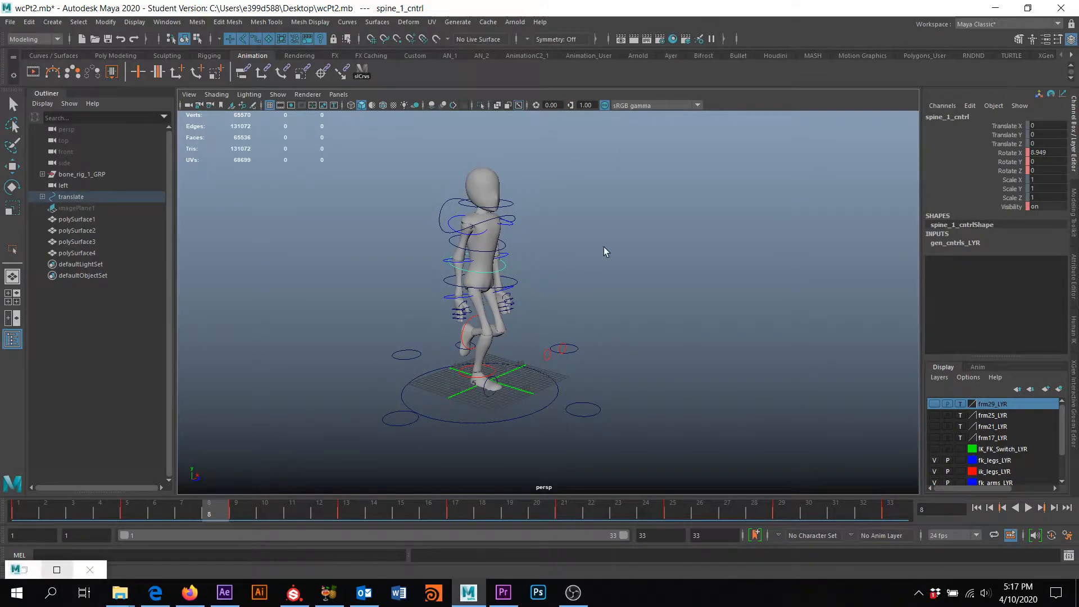
alt+drag(592, 250, 629, 256)
click(56, 570)
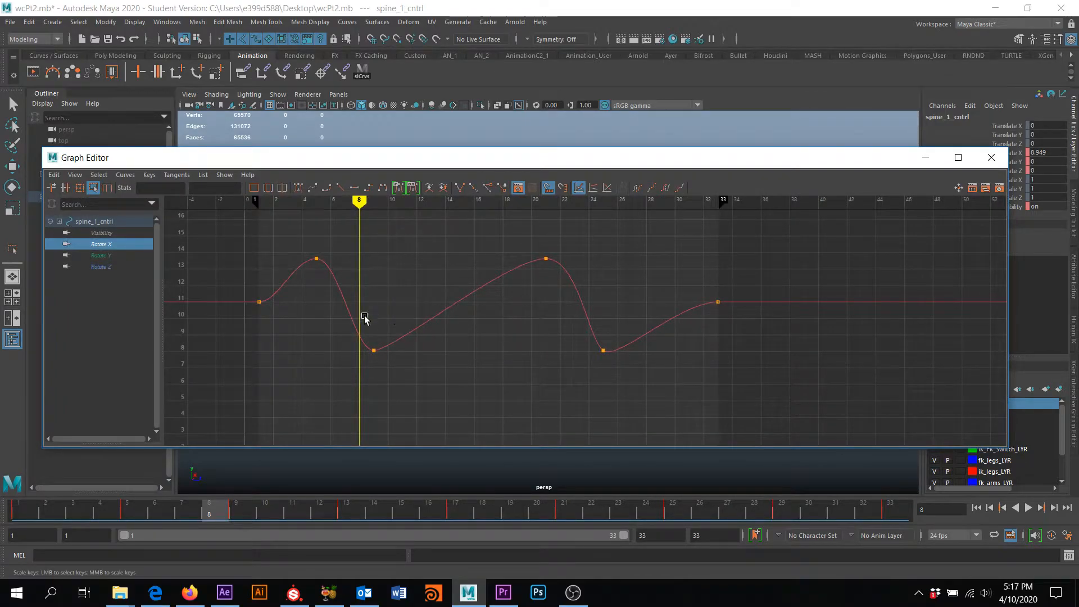
click(926, 157)
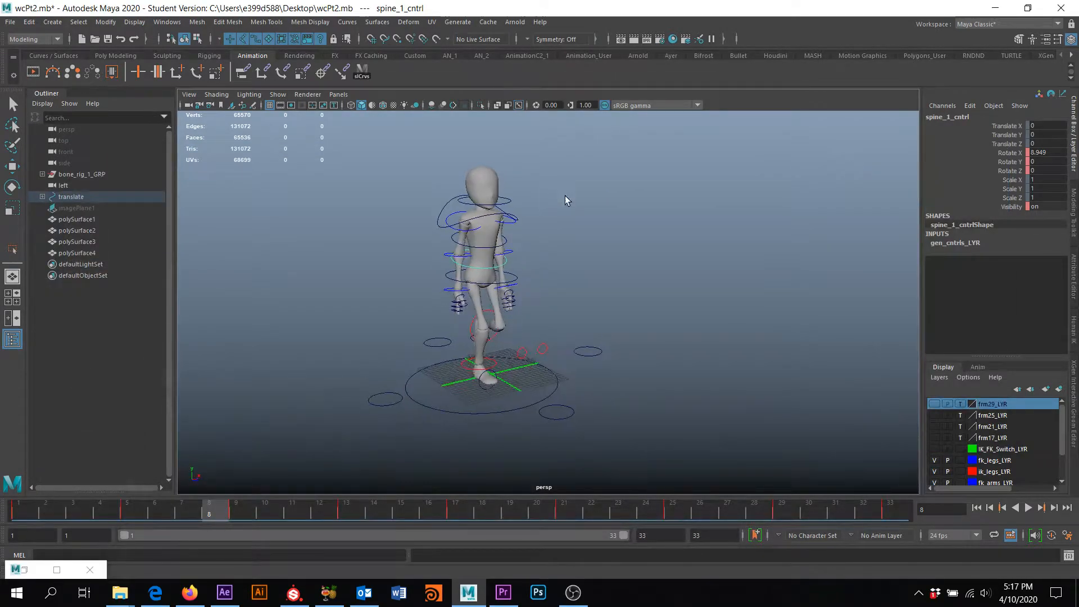
alt+middle_drag(488, 223, 499, 239)
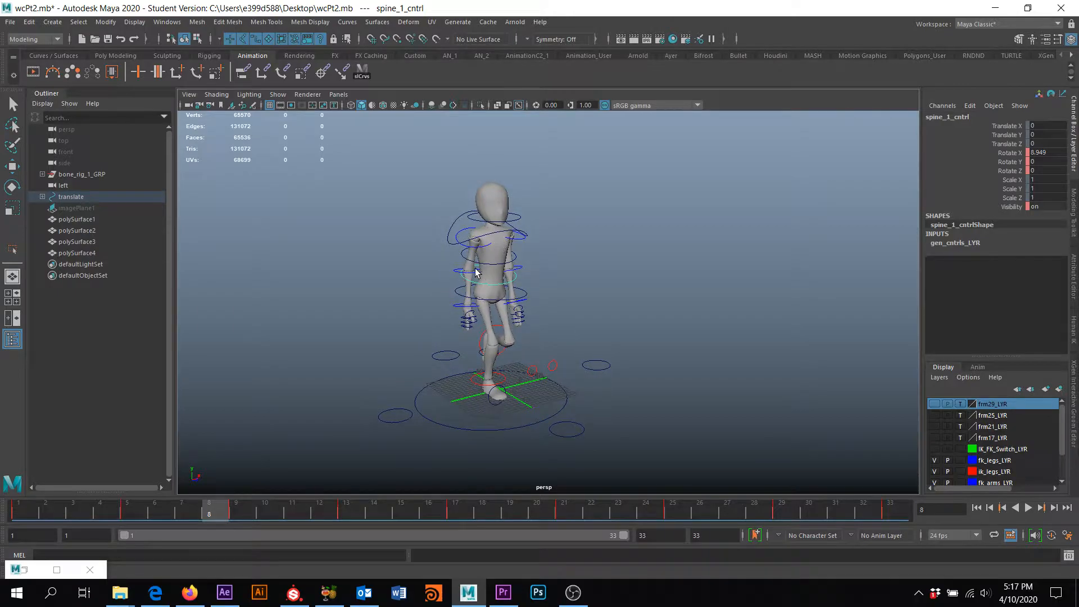
alt+drag(464, 310, 549, 253)
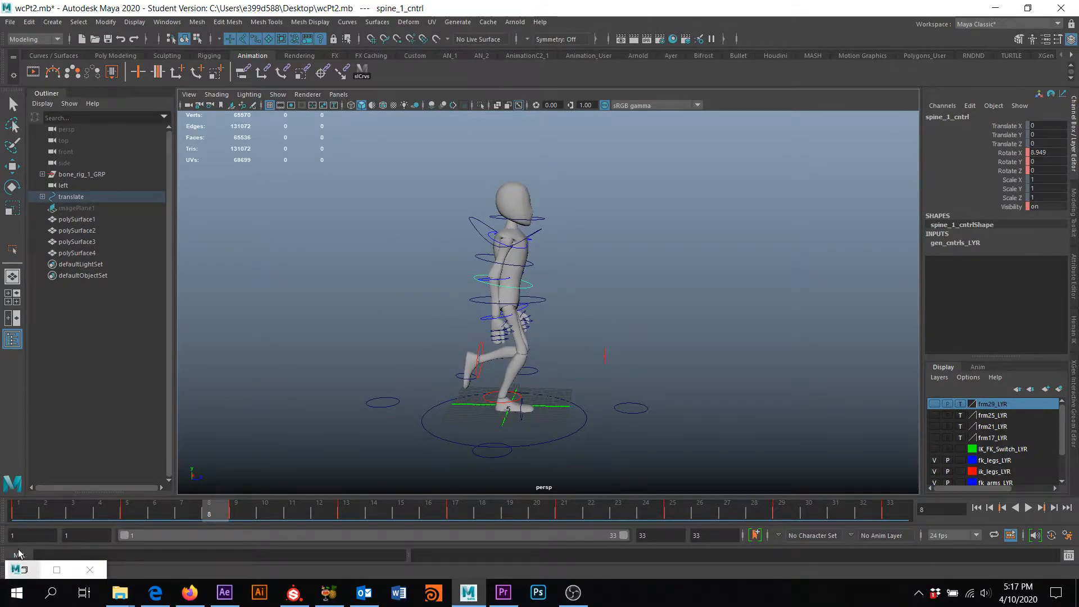
click(56, 569)
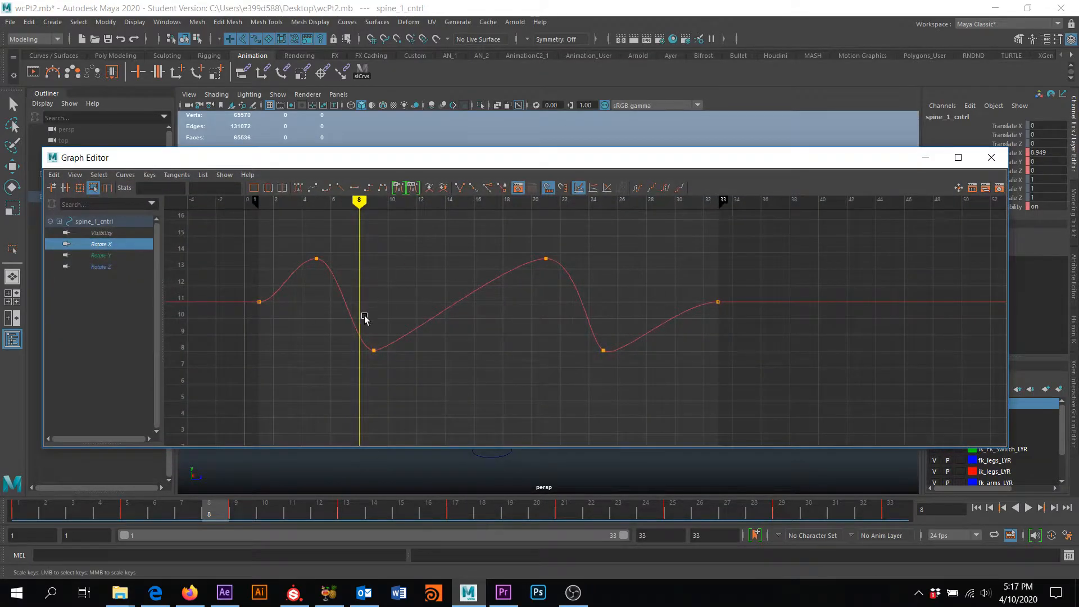
click(925, 157)
alt+drag(470, 361, 522, 345)
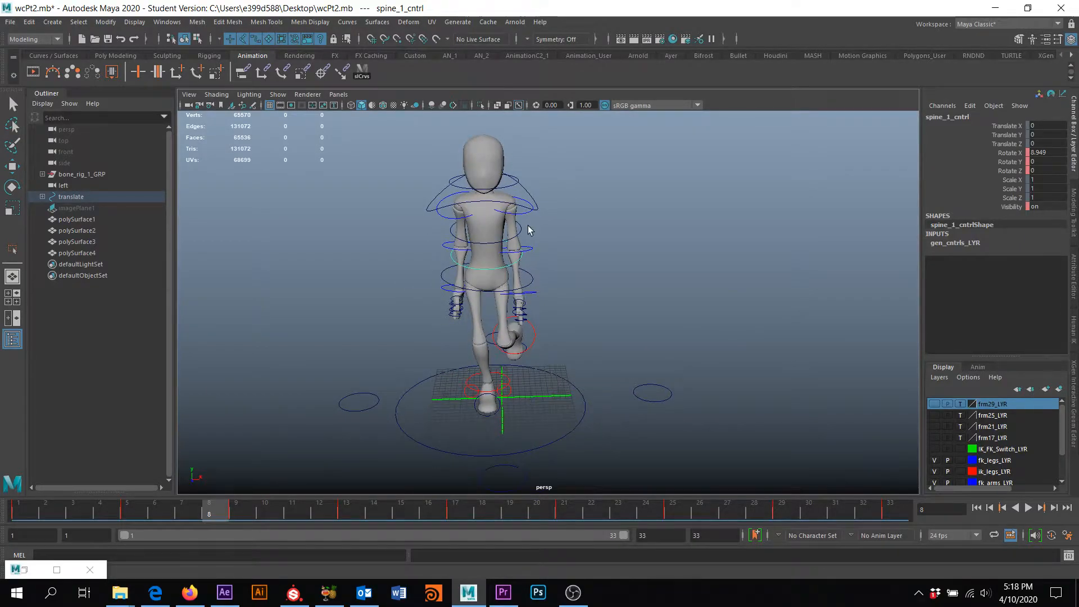
Step: Play the walk cycle from the front and select the left FK shoulder control, viewing the figure from behind
key(alt+v)
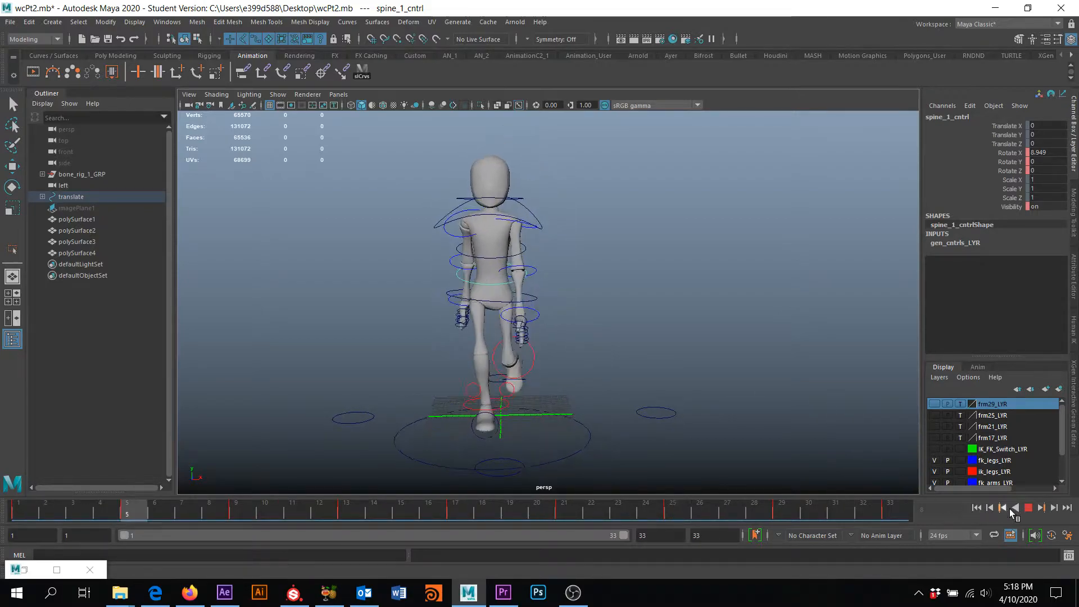
click(1028, 508)
click(554, 225)
click(554, 207)
alt+drag(527, 214, 466, 327)
alt+drag(347, 309, 380, 293)
alt+drag(559, 230, 562, 231)
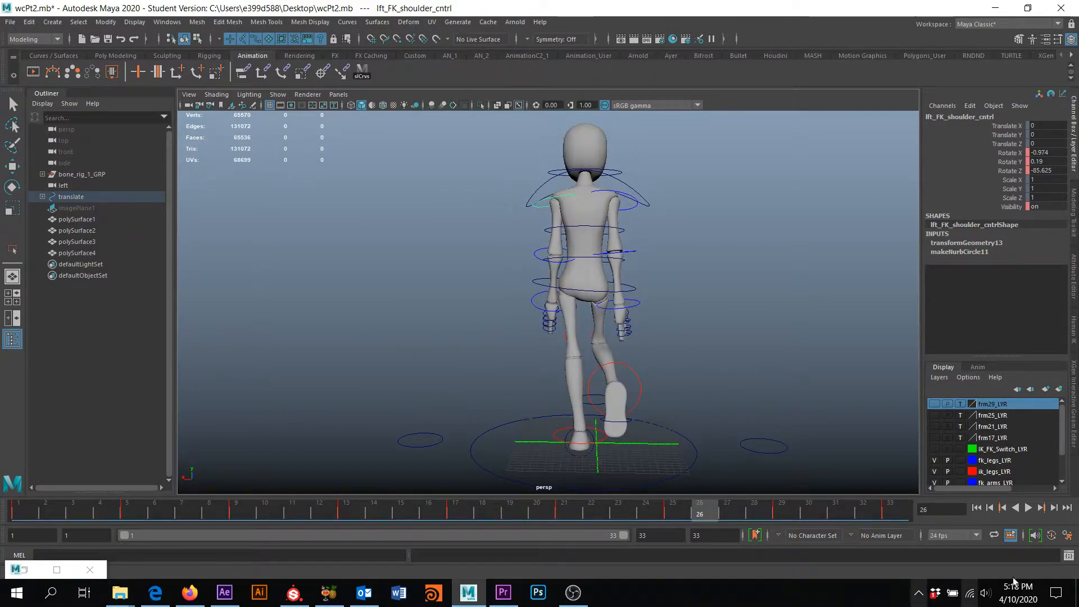
Step: Play the walk cycle from behind, stop it at frame 13, and examine the arms from the front
click(1029, 508)
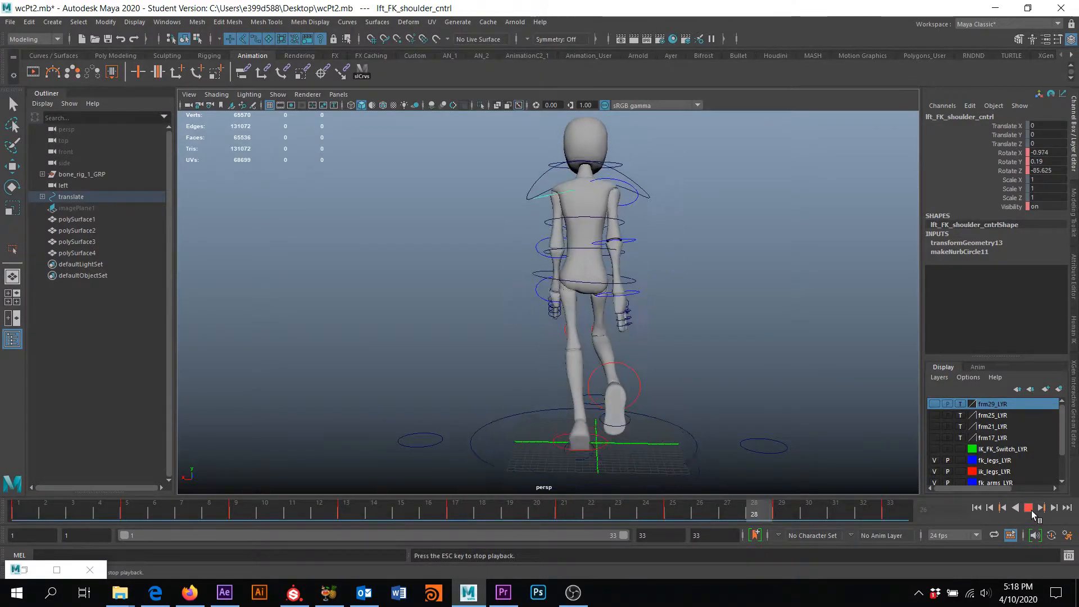
click(1029, 509)
alt+drag(826, 363, 859, 349)
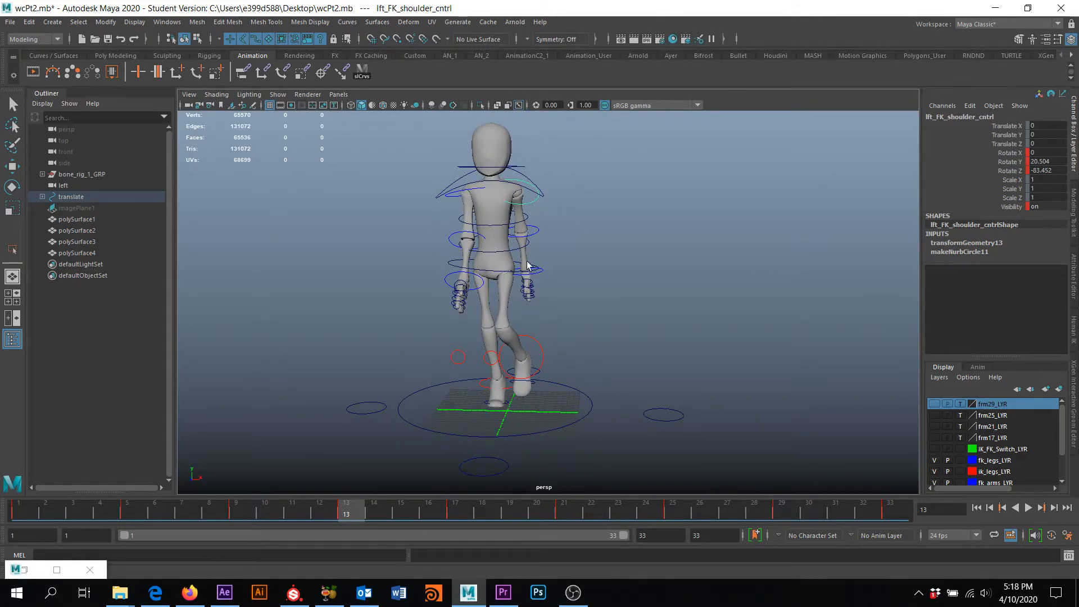
alt+drag(538, 309, 526, 244)
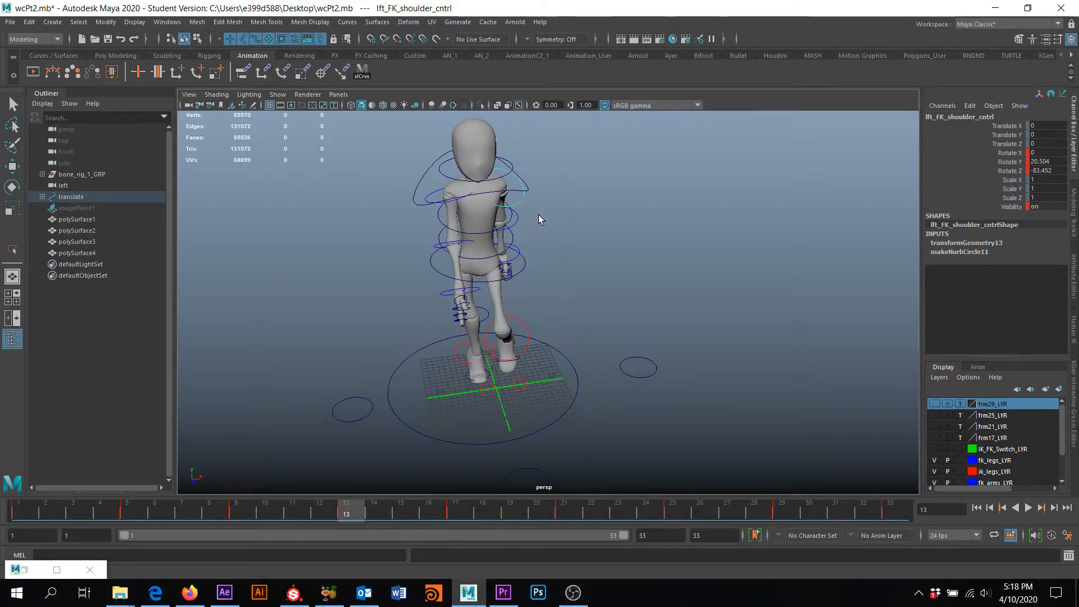
Step: Try swinging the left arm outward by rotating its FK shoulder control at frame 13, check it from above, and undo the rotation
key(e)
drag(211, 508, 20, 508)
alt+drag(506, 343, 612, 365)
drag(457, 518, 357, 515)
drag(568, 163, 549, 158)
alt+drag(539, 252, 534, 222)
alt+drag(487, 344, 547, 300)
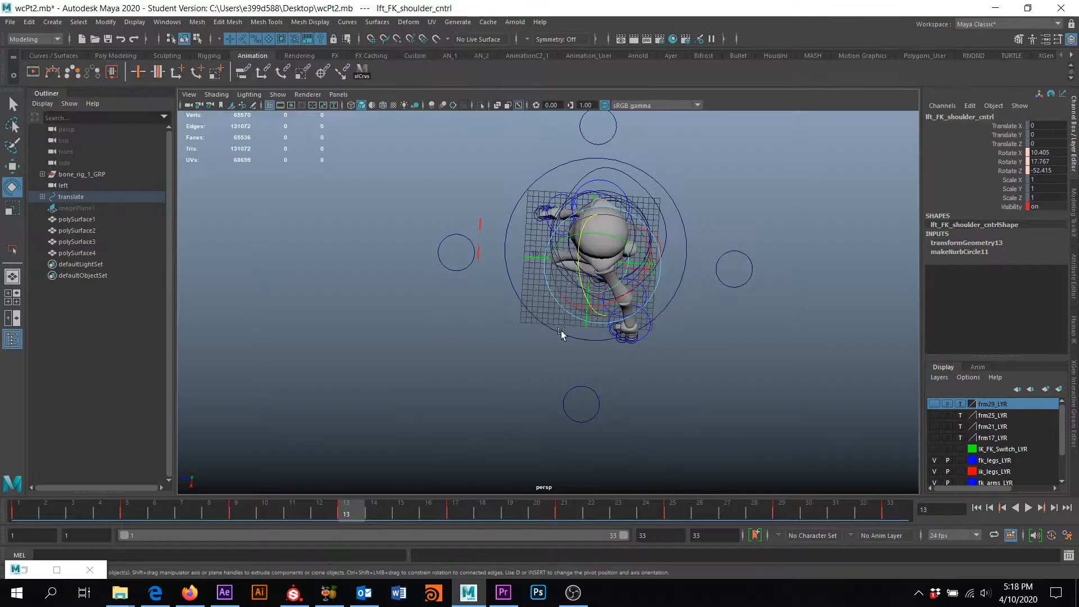
click(530, 303)
key(ctrl+z)
key(ctrl+z)
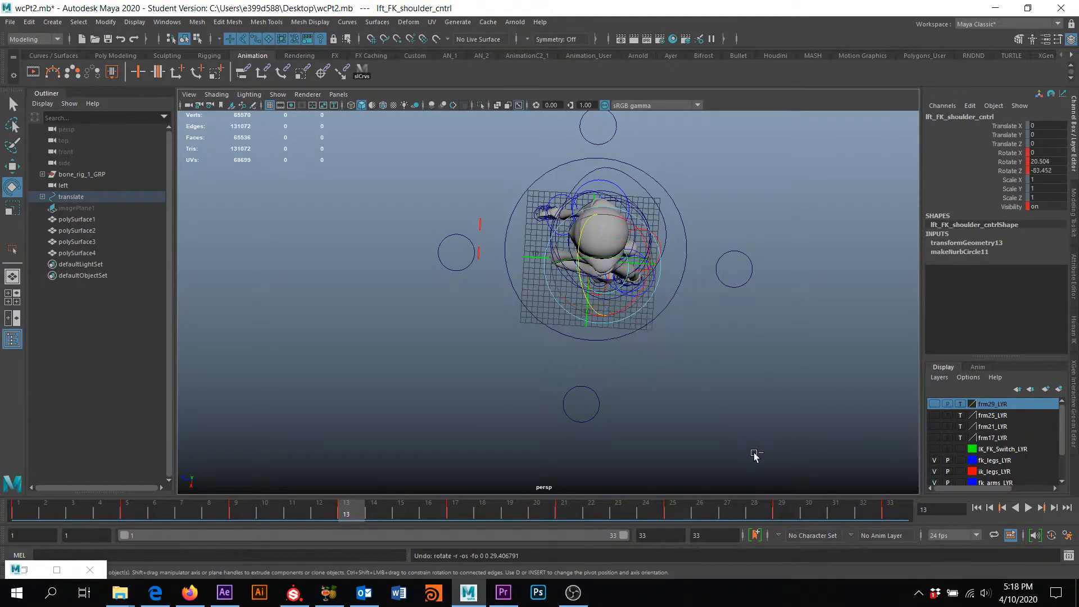
Step: Play the walk cycle and compare the arm poses at frames 13, 9 and 25 from several angles
alt+drag(607, 415, 659, 342)
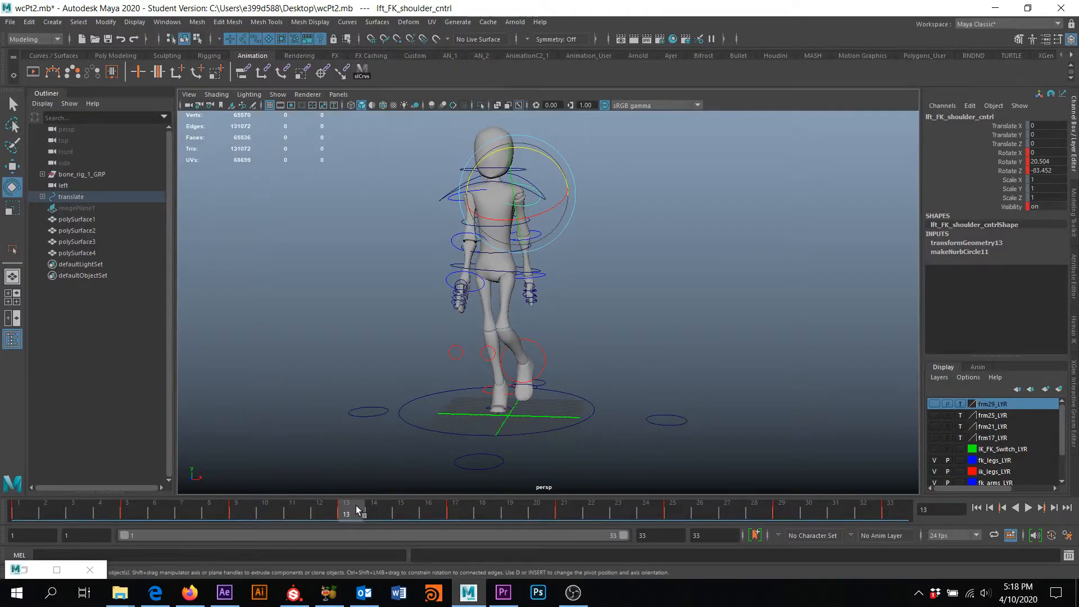
key(alt+v)
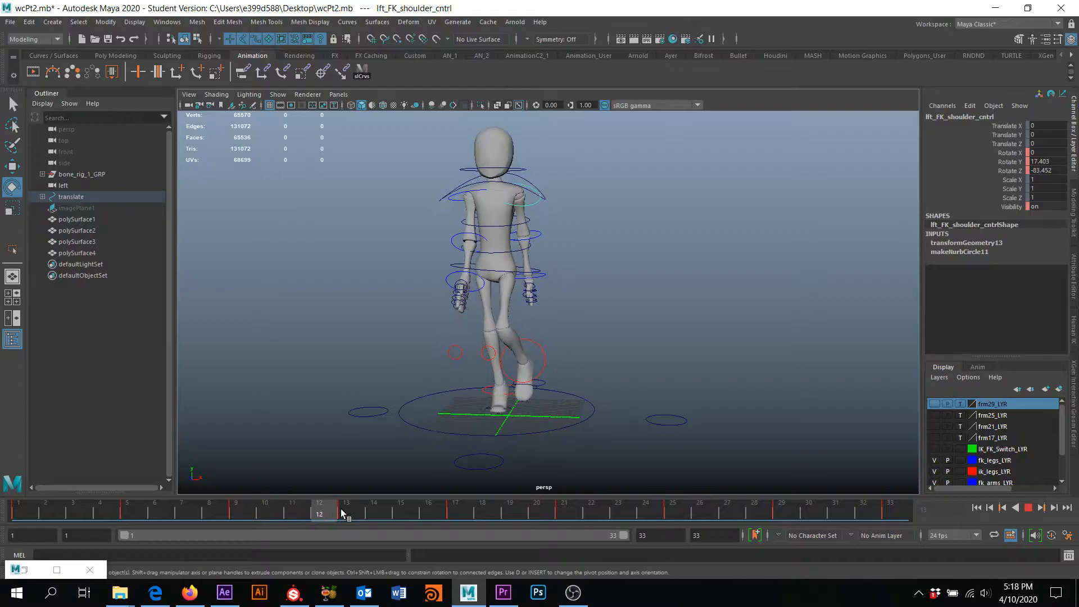
key(alt+v)
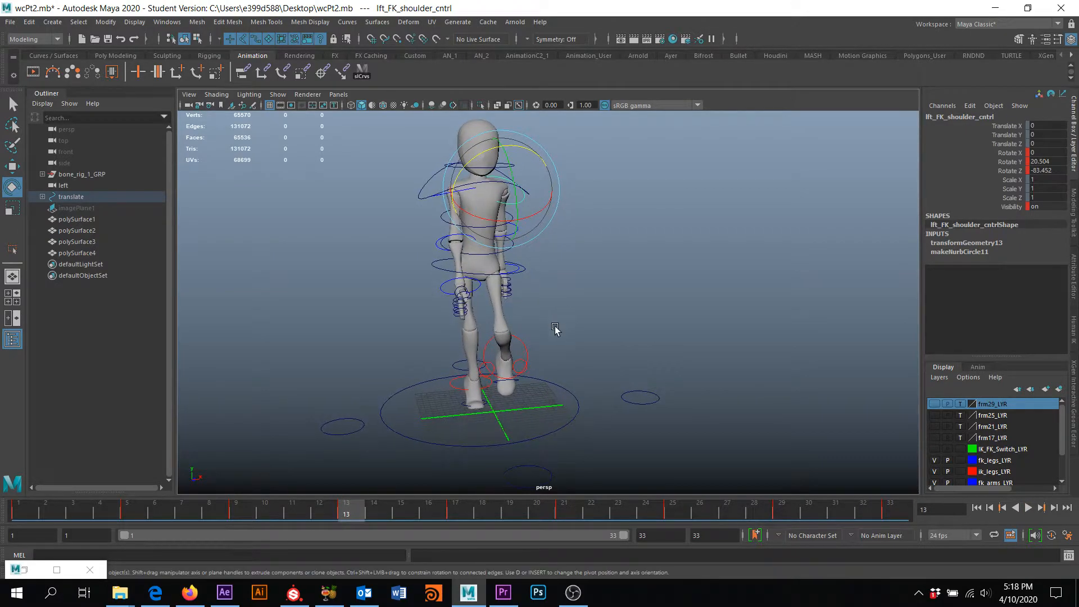
alt+drag(555, 328, 656, 366)
click(236, 513)
alt+drag(590, 374, 498, 421)
click(676, 509)
alt+drag(646, 394, 506, 388)
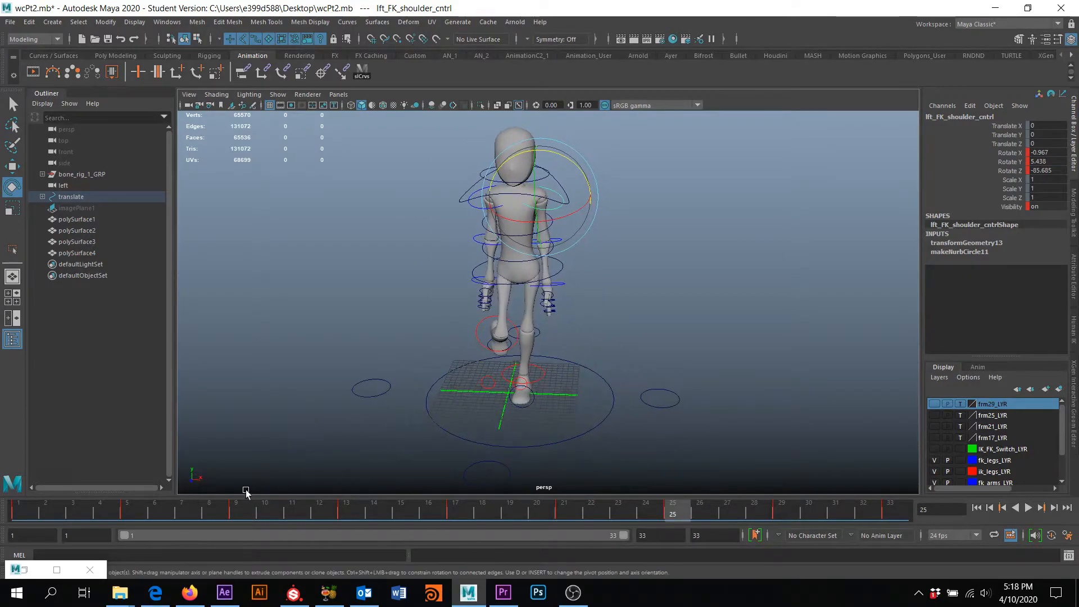
Step: Go to frame 9 and examine the left FK shoulder's Rotate X, Rotate Z and Rotate Y curves in the Graph Editor
click(239, 509)
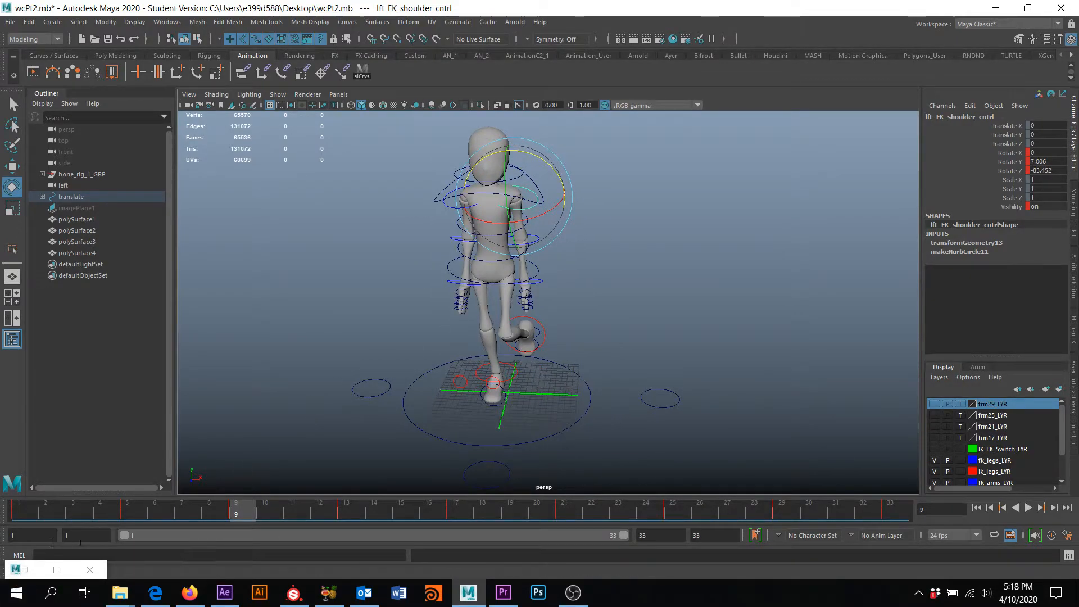
click(57, 570)
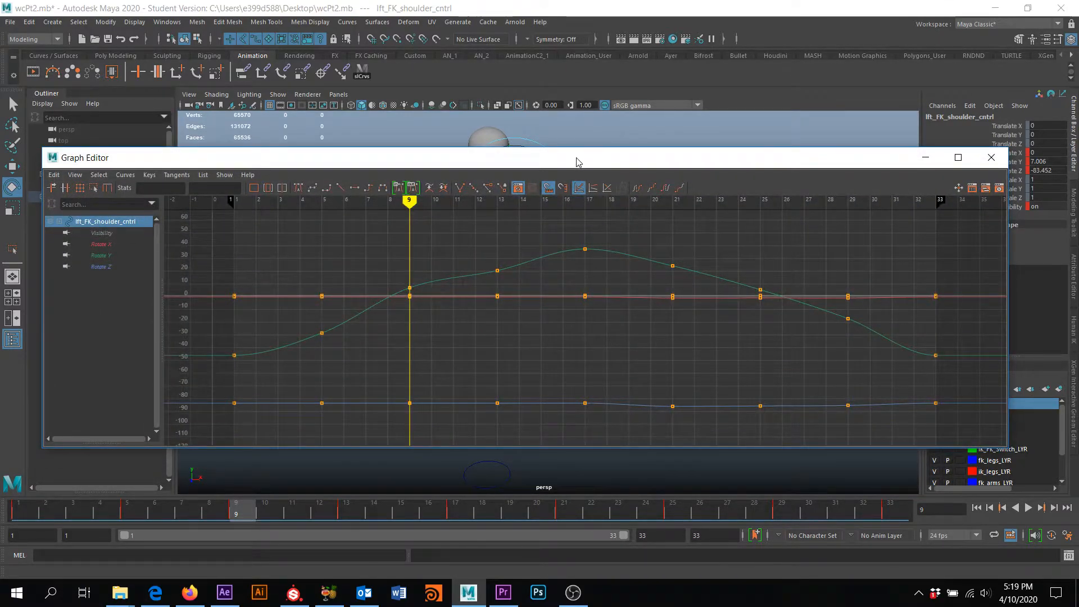
drag(422, 166, 326, 286)
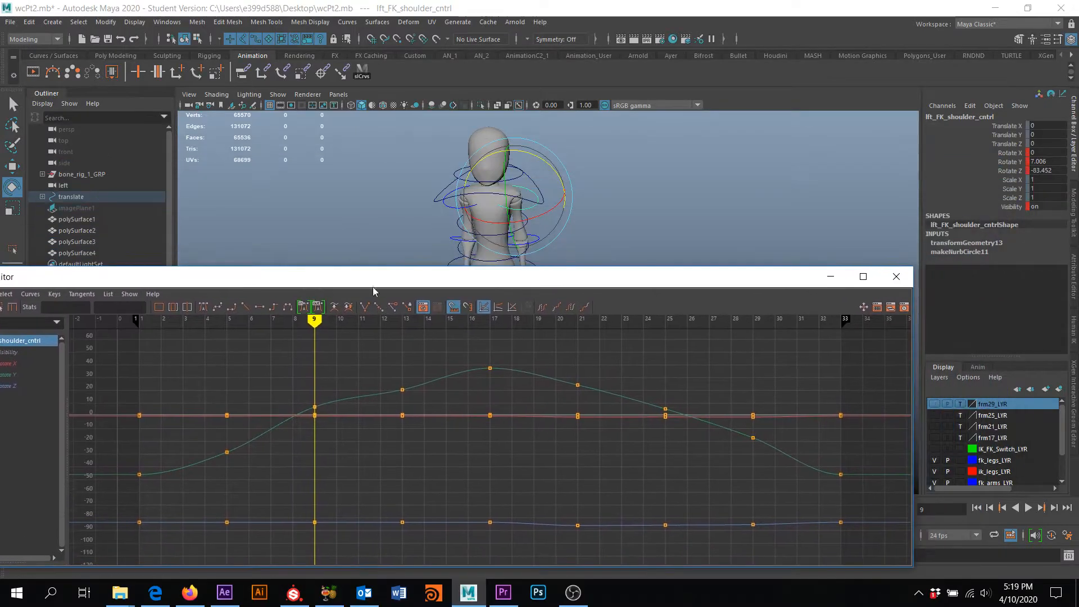
drag(534, 278, 692, 171)
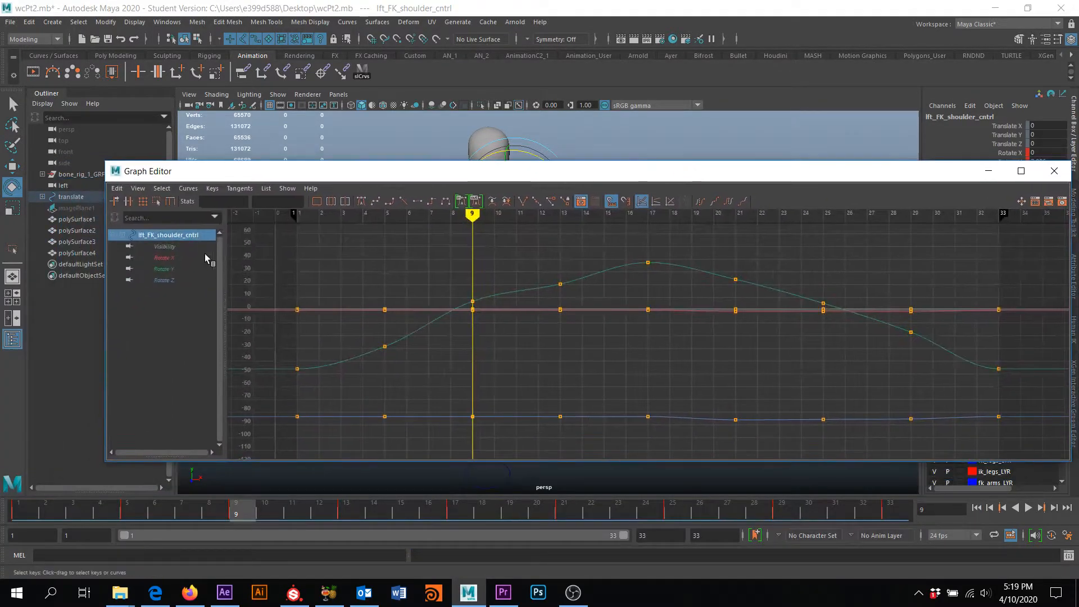
click(164, 258)
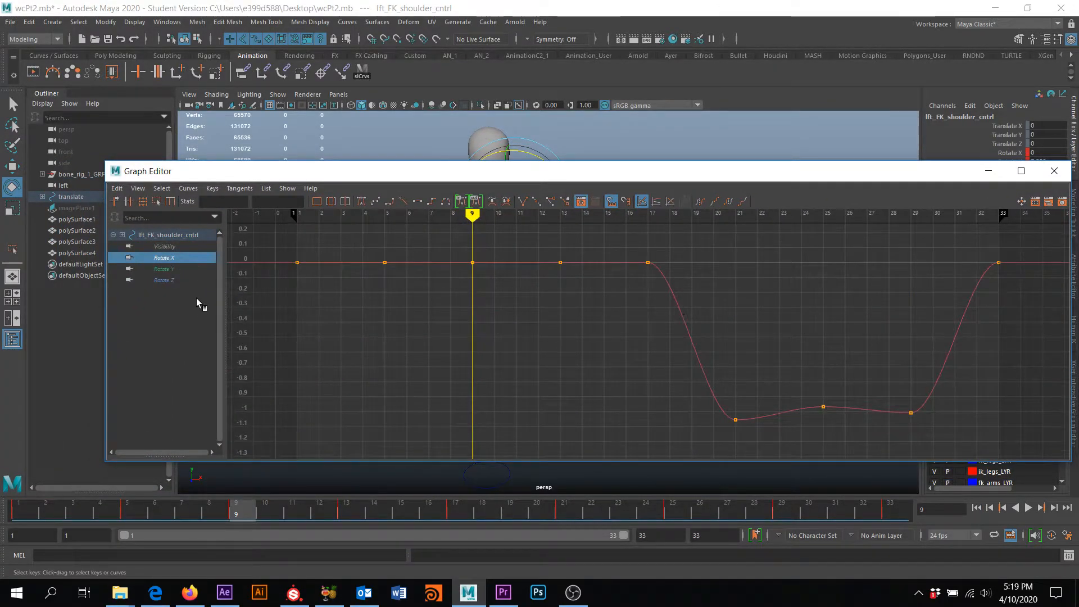
click(164, 280)
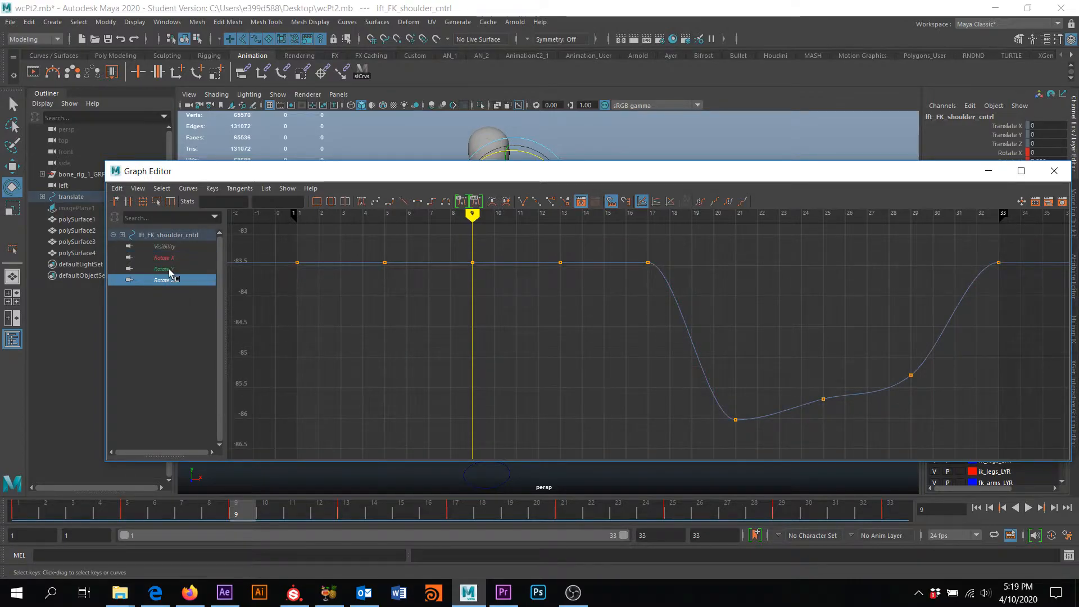
click(169, 270)
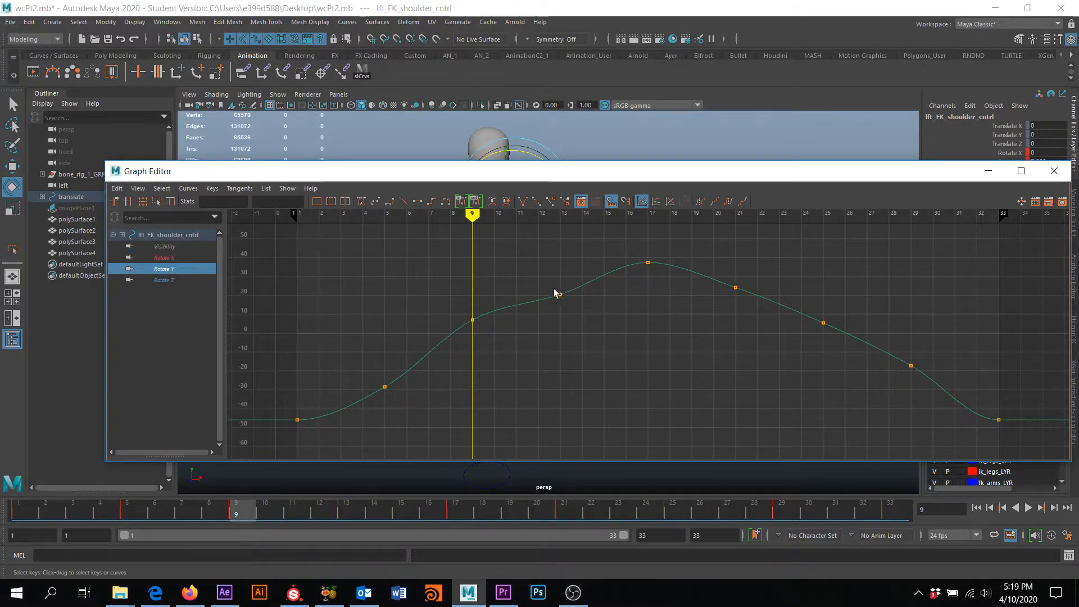
Step: Raise the left FK shoulder's Rotate Y key at frame 13 to about 26.46 to smooth the curve
drag(626, 170, 591, 359)
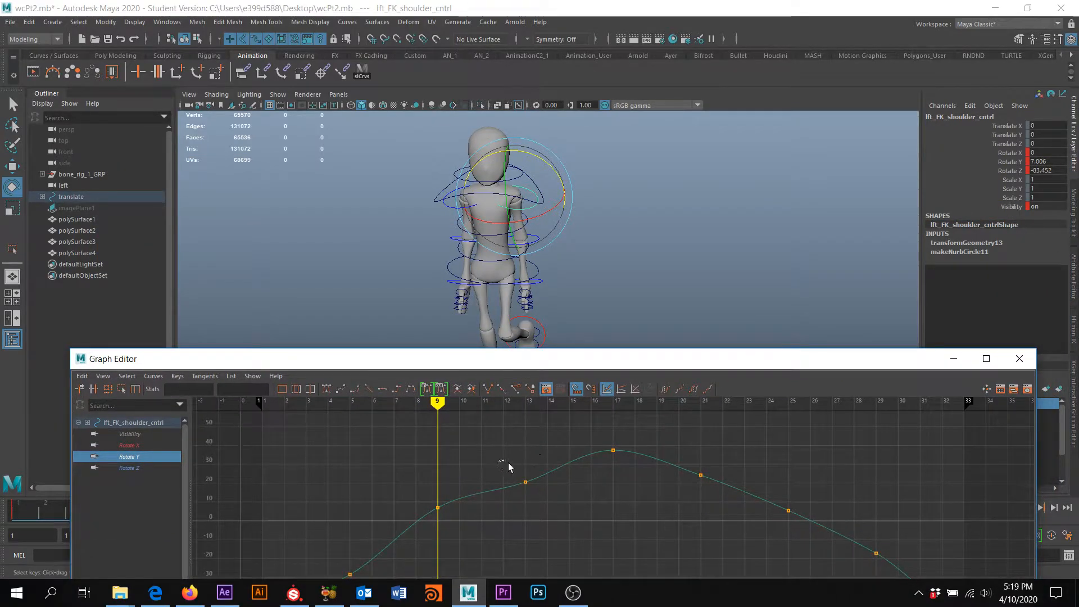
drag(504, 461, 544, 491)
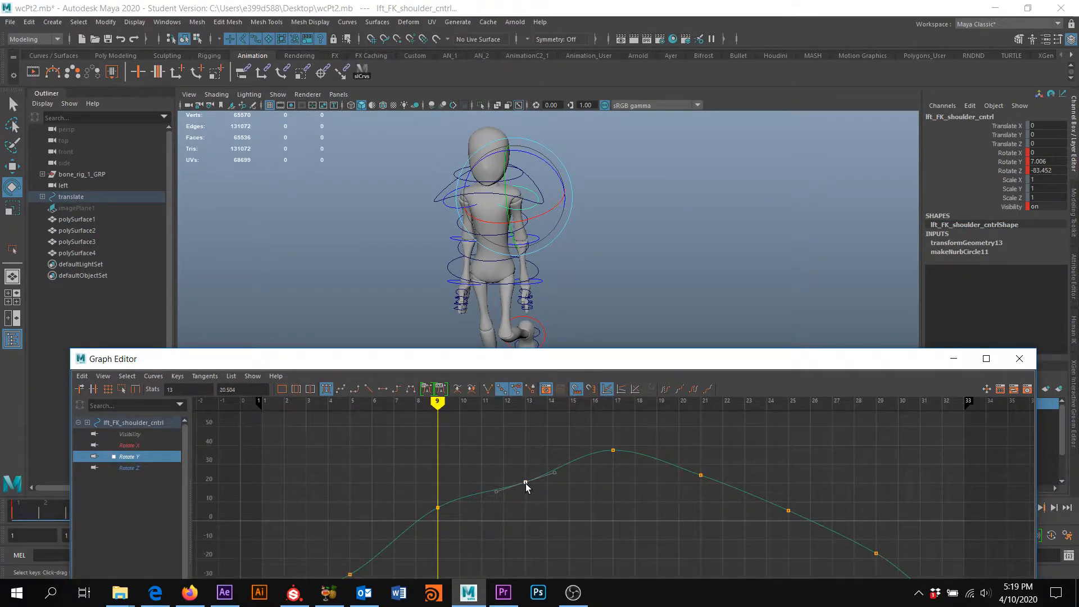
alt+middle_drag(549, 500, 557, 463)
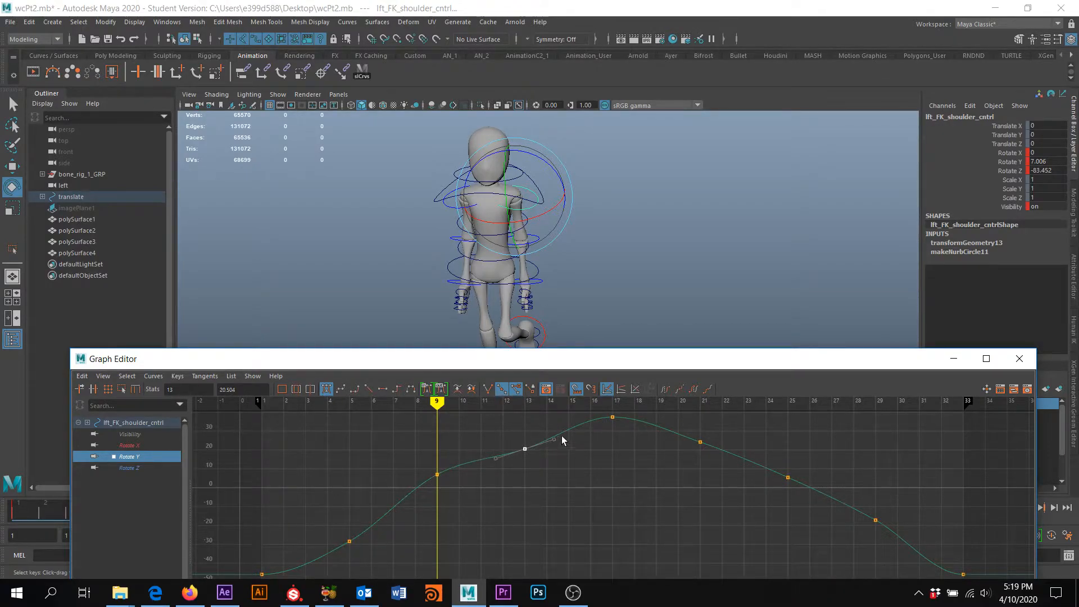
shift+middle_drag(524, 450, 524, 439)
alt+middle_drag(616, 513, 595, 492)
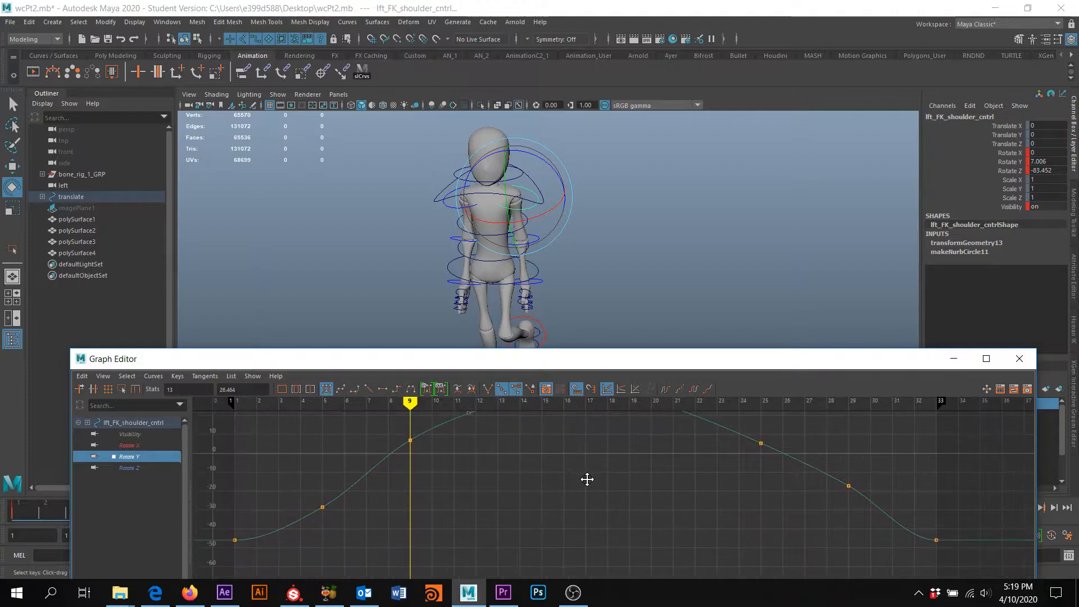
click(954, 359)
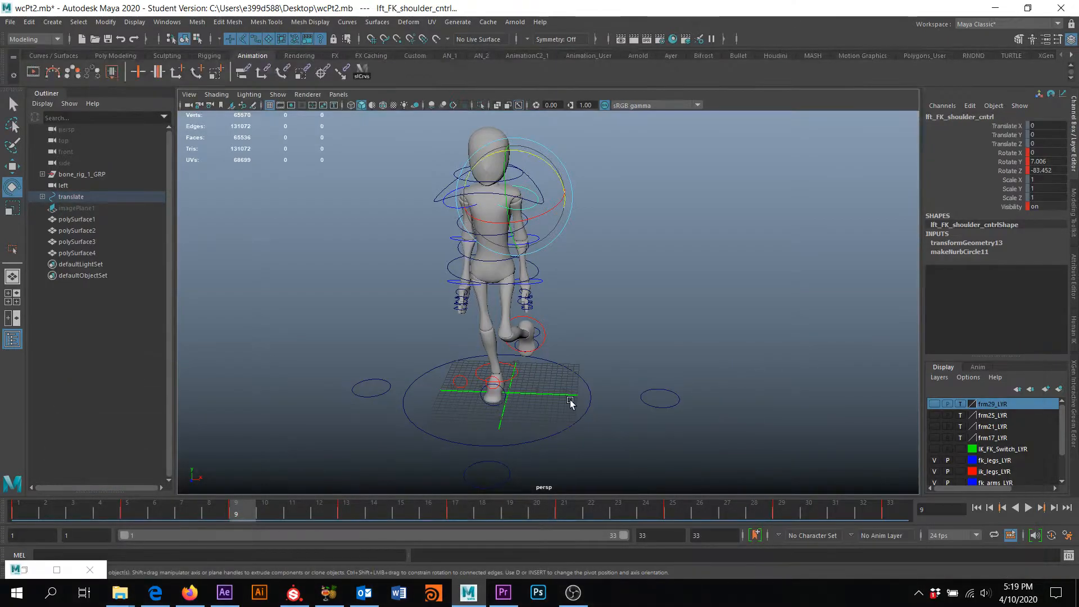
Step: Try raising the left shoulder's Rotate Y key at frame 13 to about 61.85 and undo the change
click(43, 572)
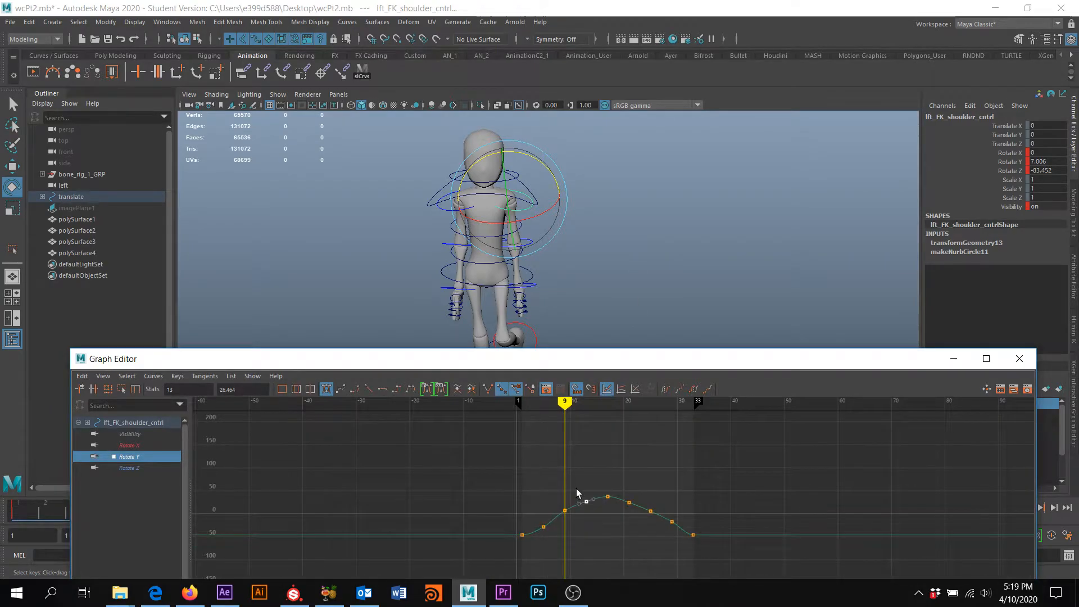
drag(564, 402, 586, 403)
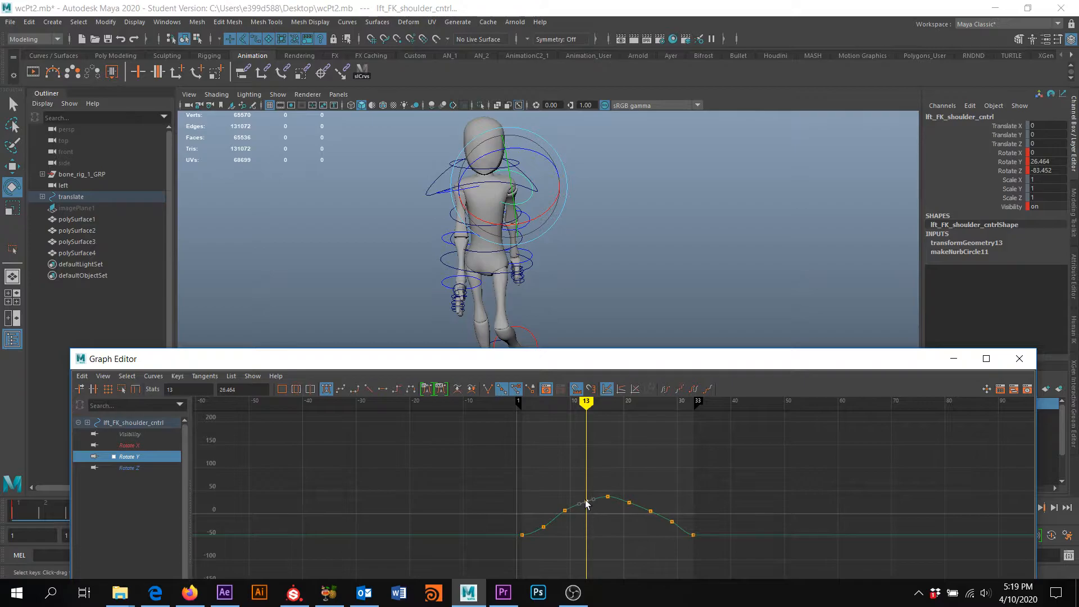
drag(589, 508, 587, 485)
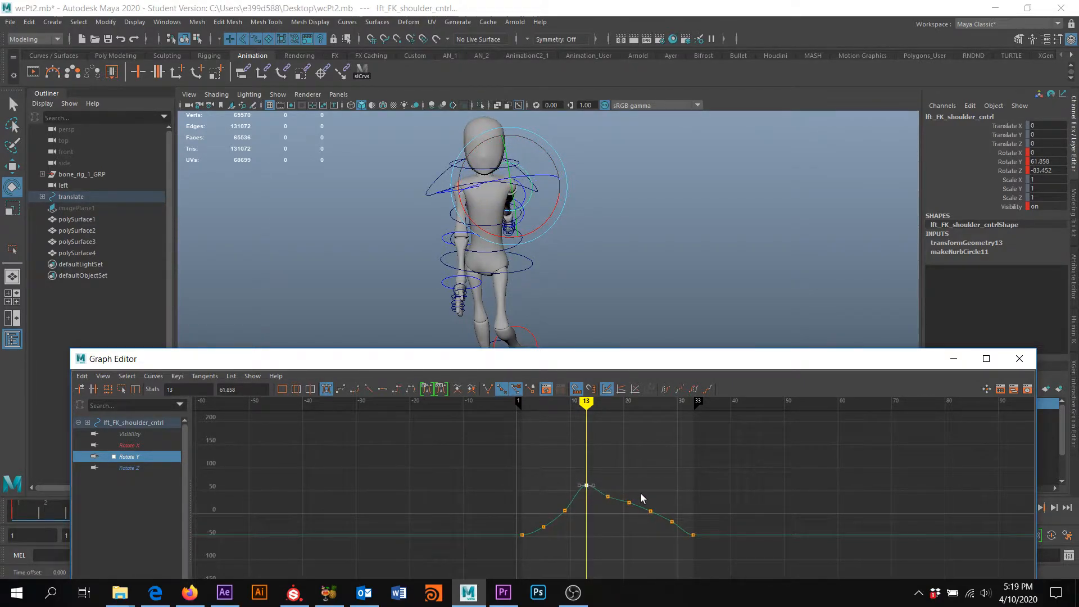
key(ctrl+z)
key(a)
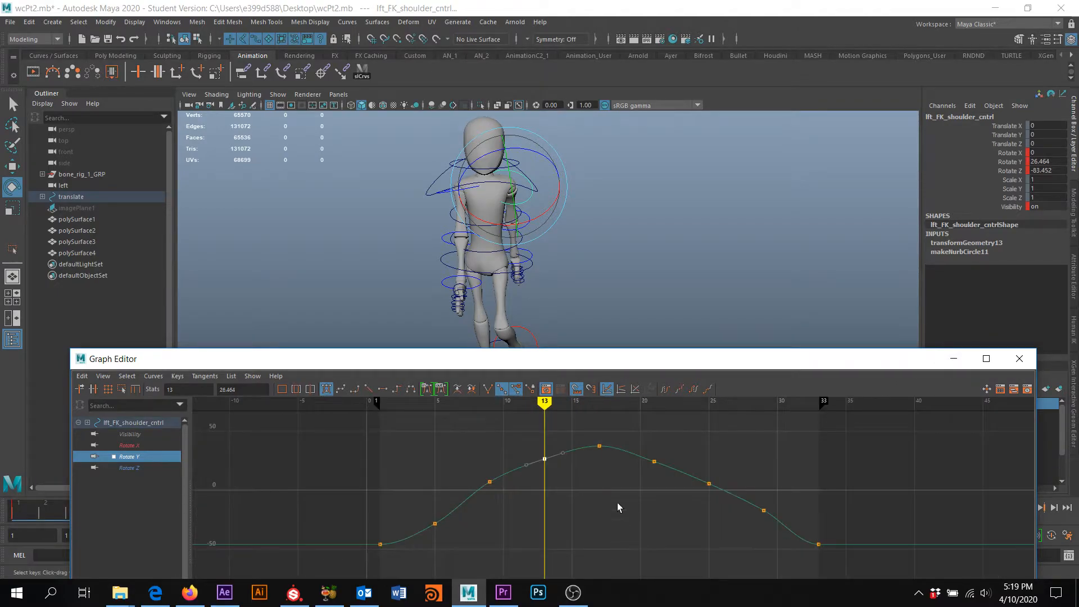
Step: Play the walk cycle from the first frame in a side view to check the left arm swing
alt+drag(708, 287, 665, 284)
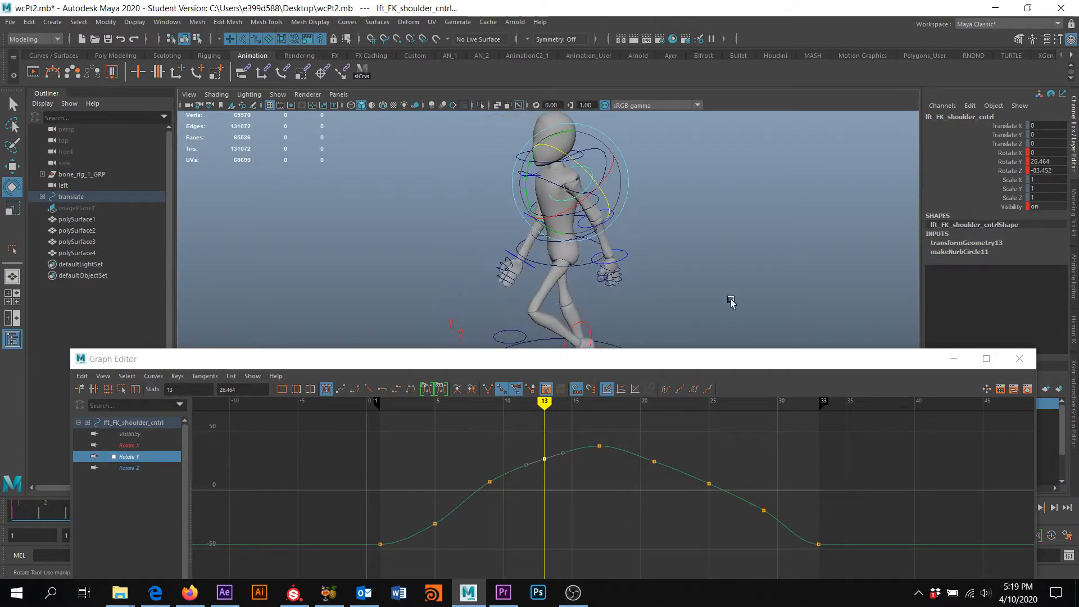
click(954, 358)
alt+drag(720, 336, 725, 366)
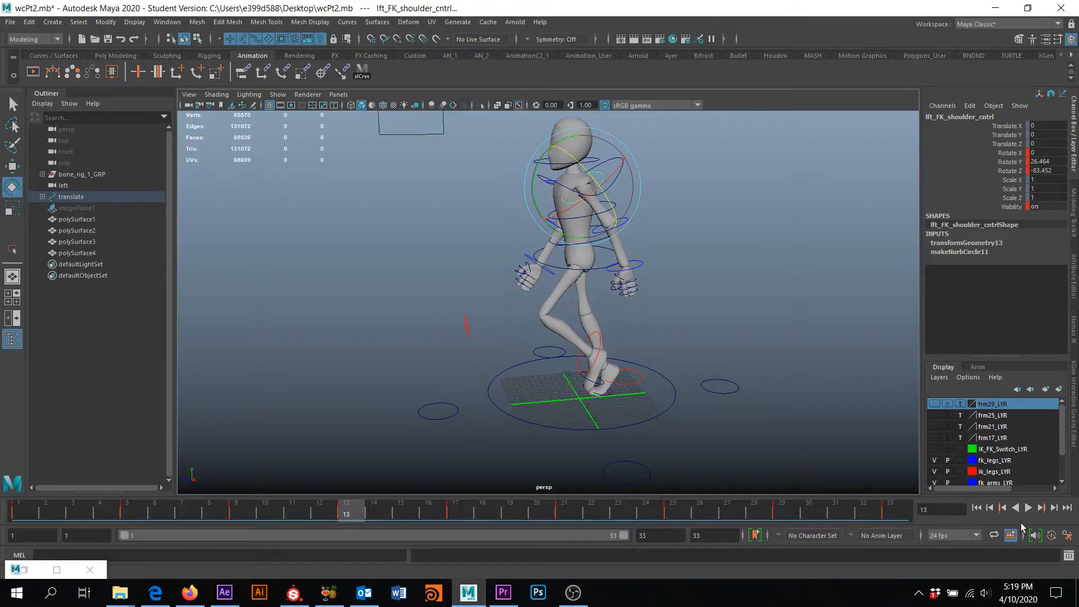
click(977, 509)
click(1029, 508)
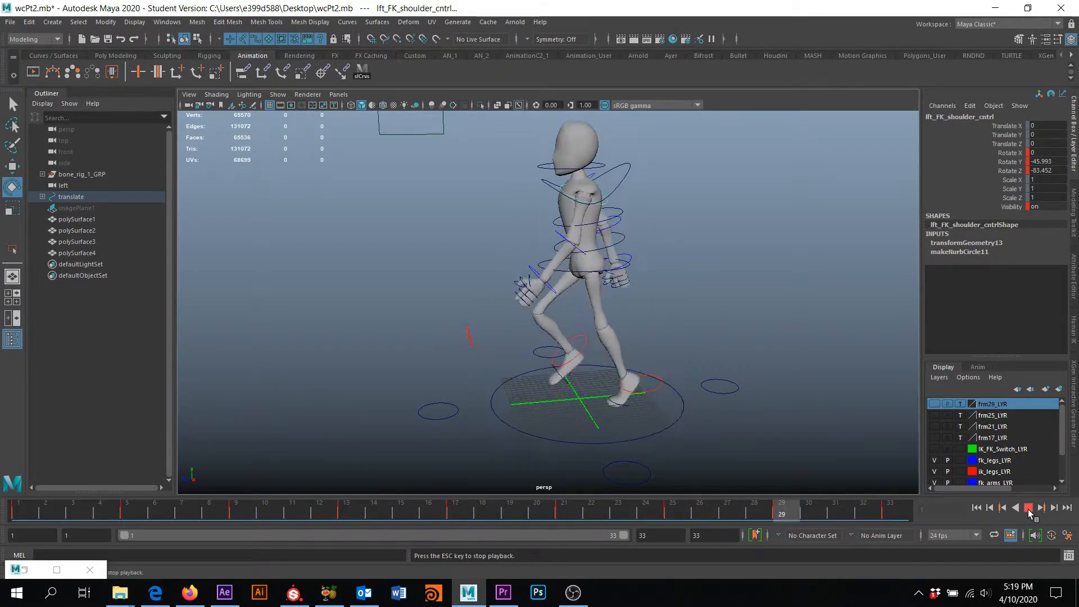
click(1028, 509)
Step: Select the right FK shoulder control and show its animation curves in the Graph Editor
alt+drag(680, 394, 785, 425)
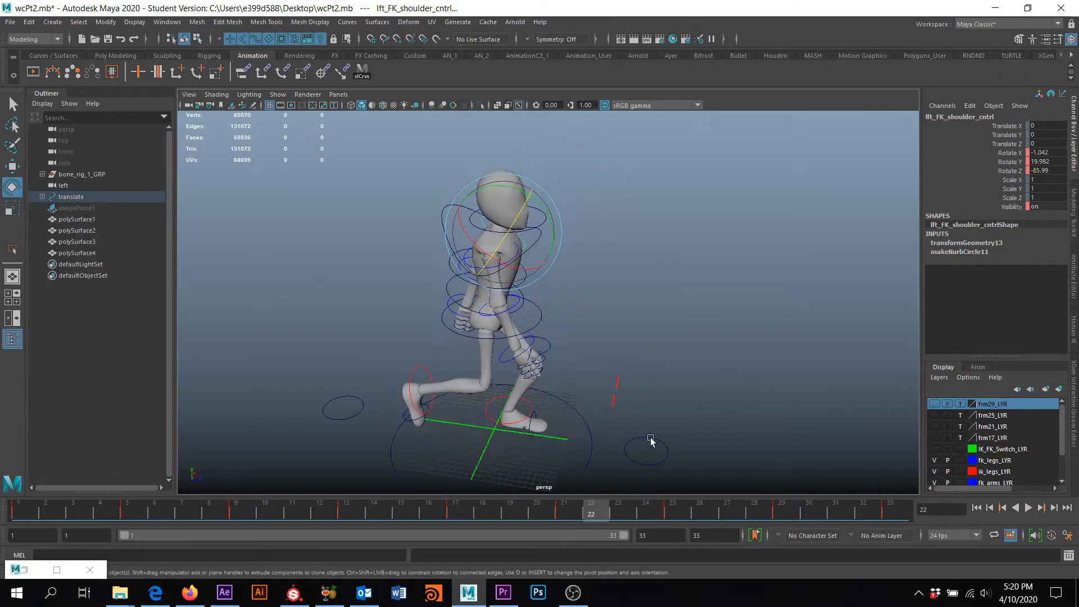
click(643, 345)
click(521, 251)
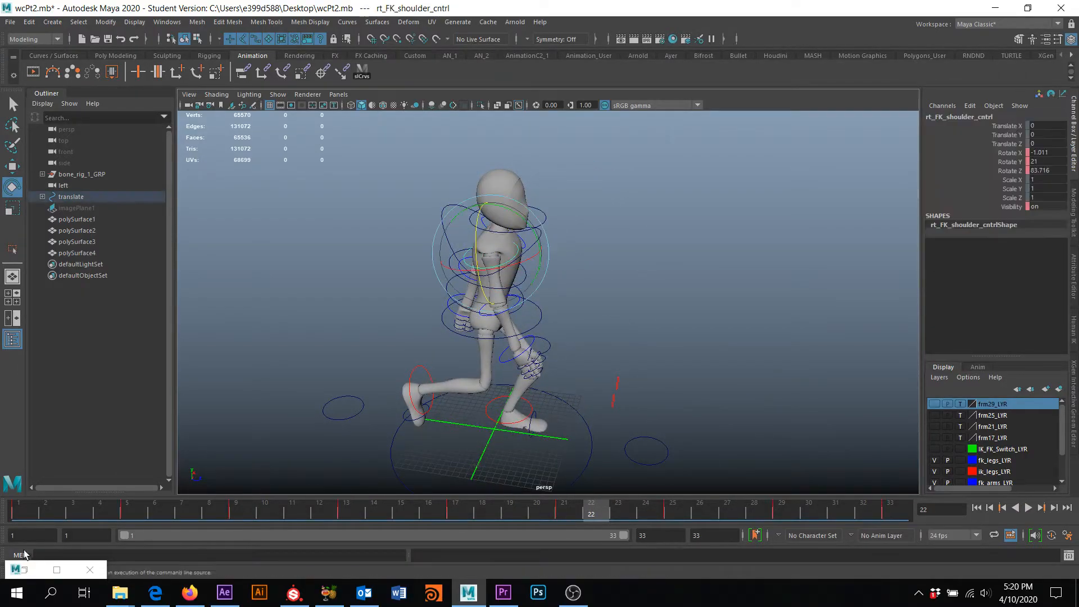
click(16, 571)
click(38, 567)
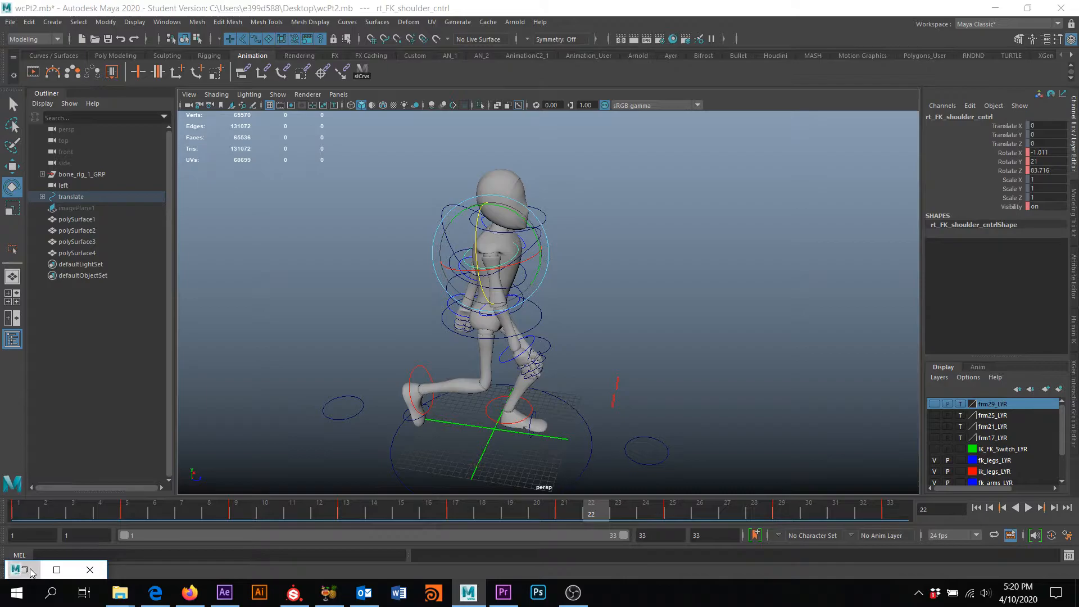
click(24, 570)
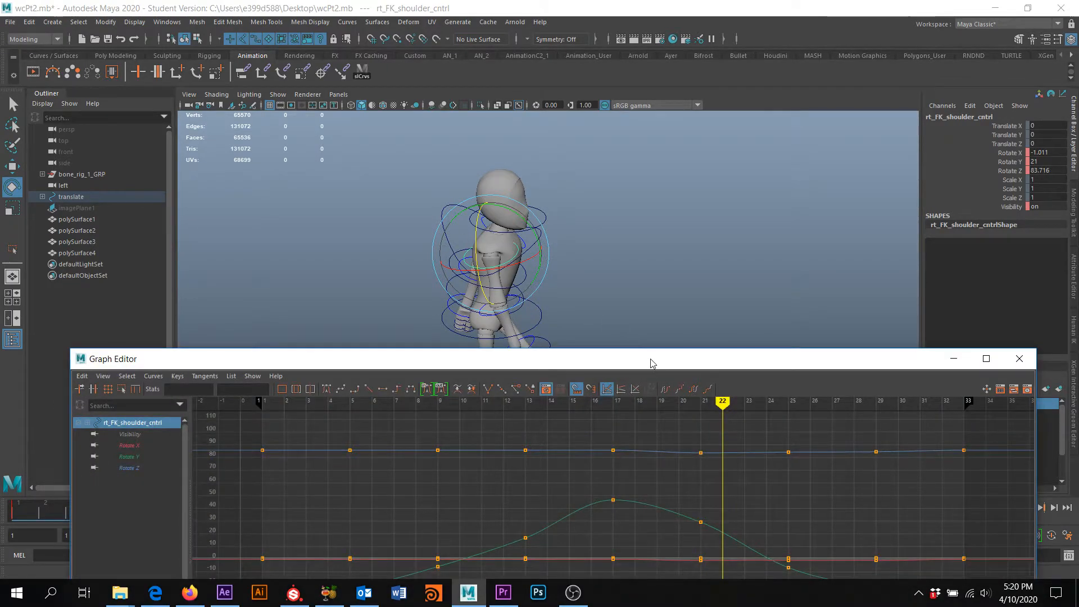
drag(650, 363, 661, 204)
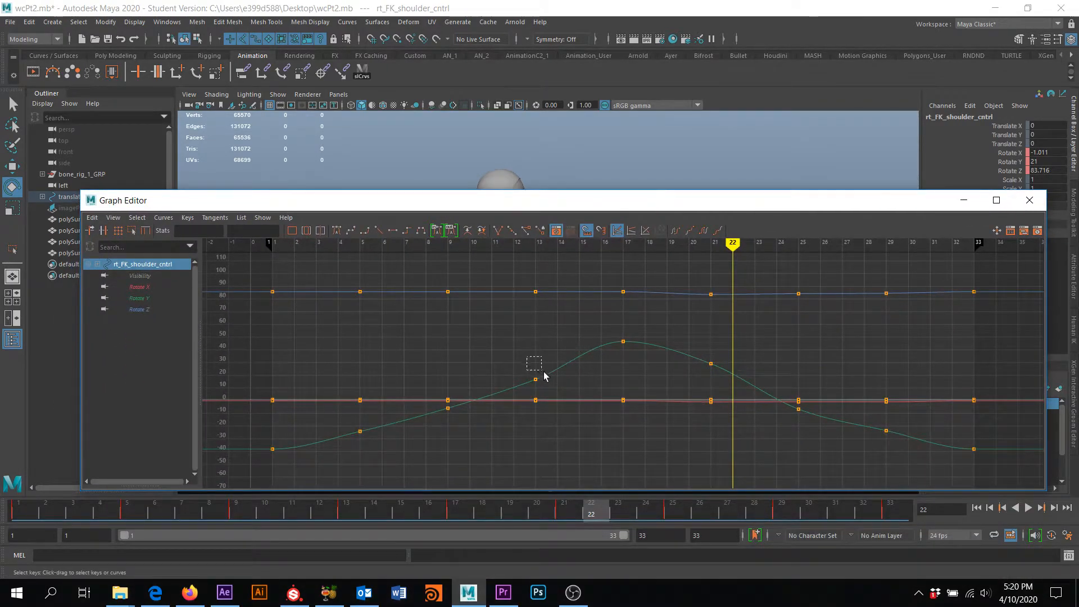
Step: Lower the right FK shoulder's Rotate Y key at frame 29 to about -31.07, with the current time at that frame
mouse_move(659, 205)
mouse_down()
mouse_move(684, 259)
mouse_move(737, 313)
mouse_up()
mouse_move(813, 359)
mouse_down()
mouse_move(373, 356)
mouse_move(965, 356)
mouse_up()
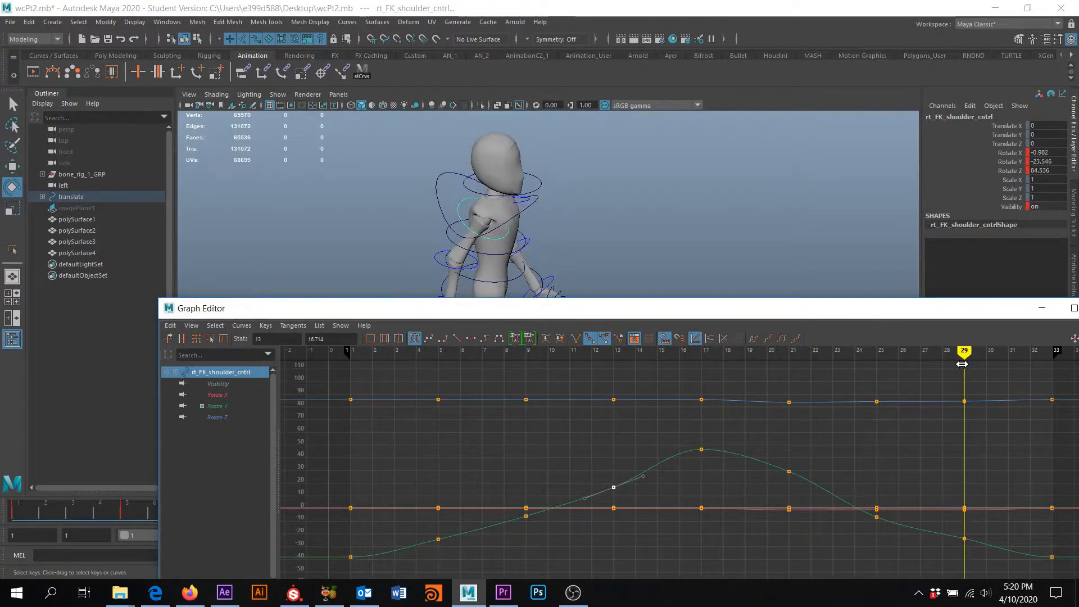
drag(934, 313, 839, 190)
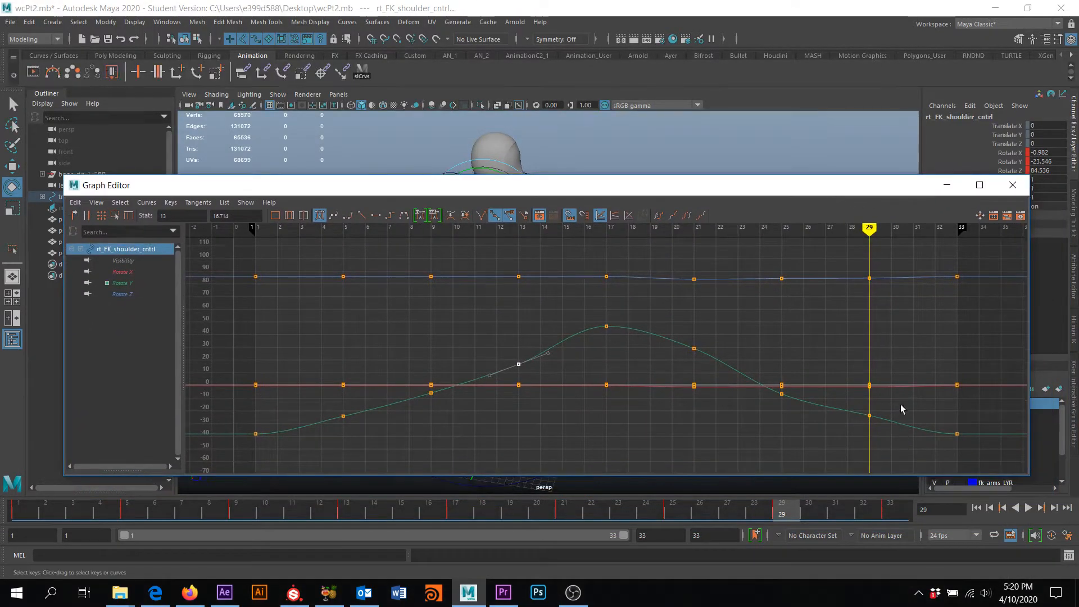
middle_drag(873, 420, 869, 482)
drag(768, 194, 763, 149)
key(ctrl+z)
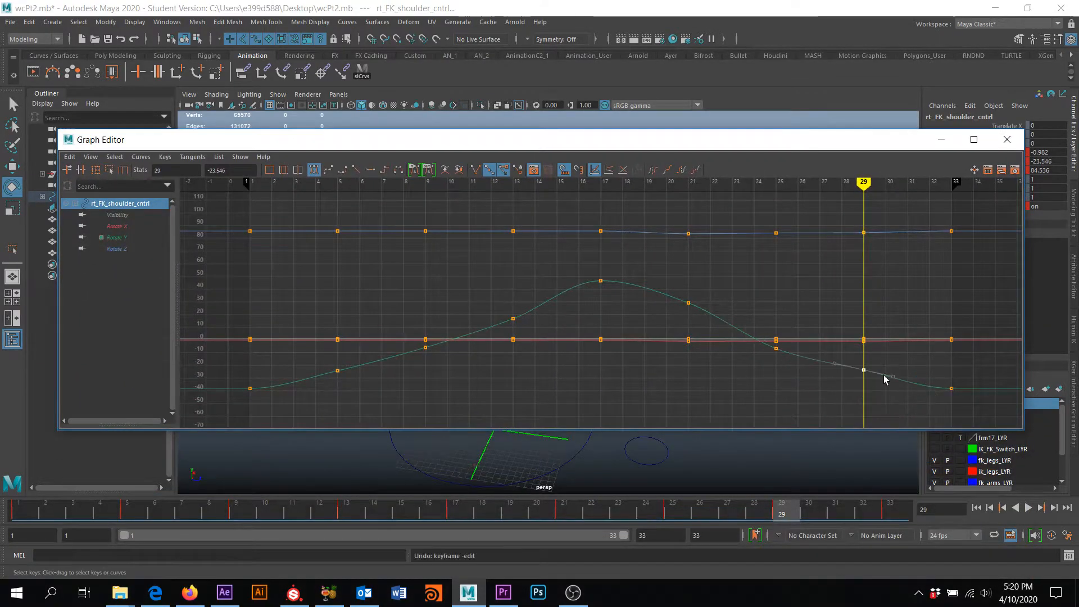
middle_drag(864, 374, 863, 376)
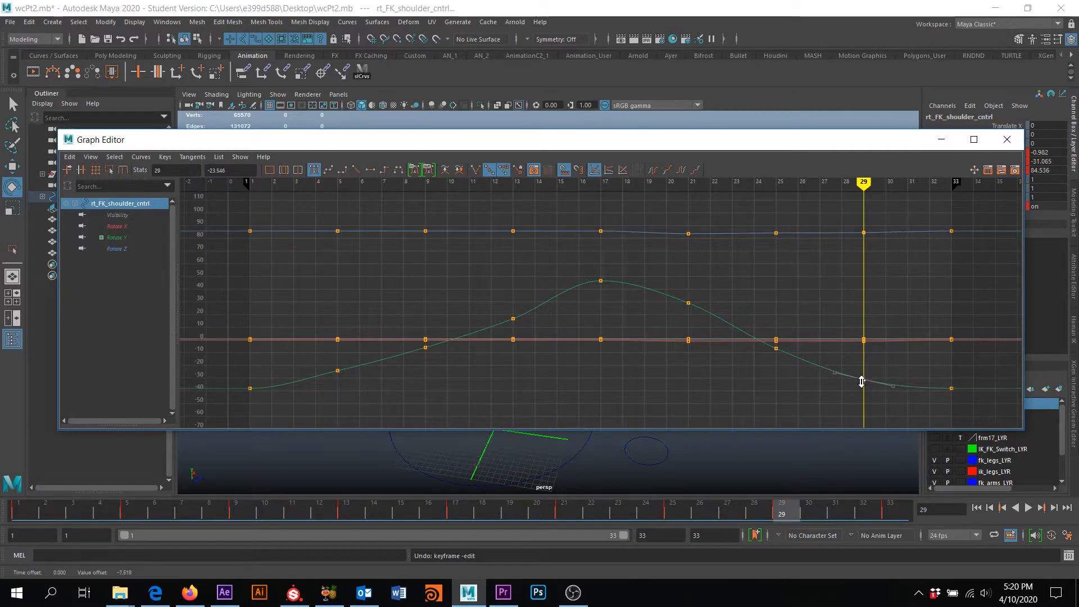
click(942, 139)
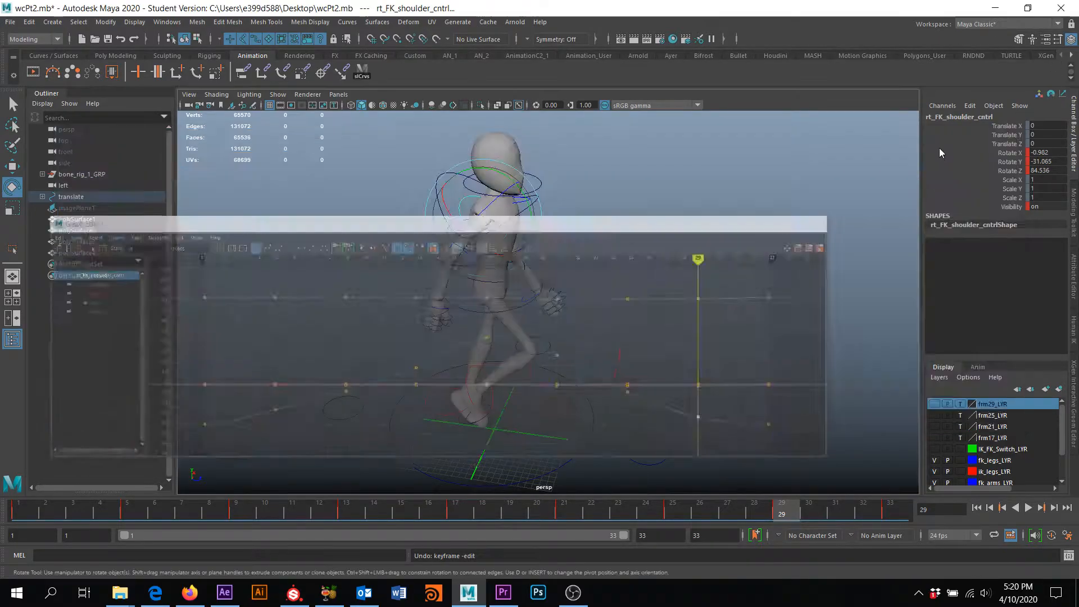
Step: Play the walk cycle from the side to check the right arm swing, stopping to inspect frame 21
alt+drag(684, 224, 699, 200)
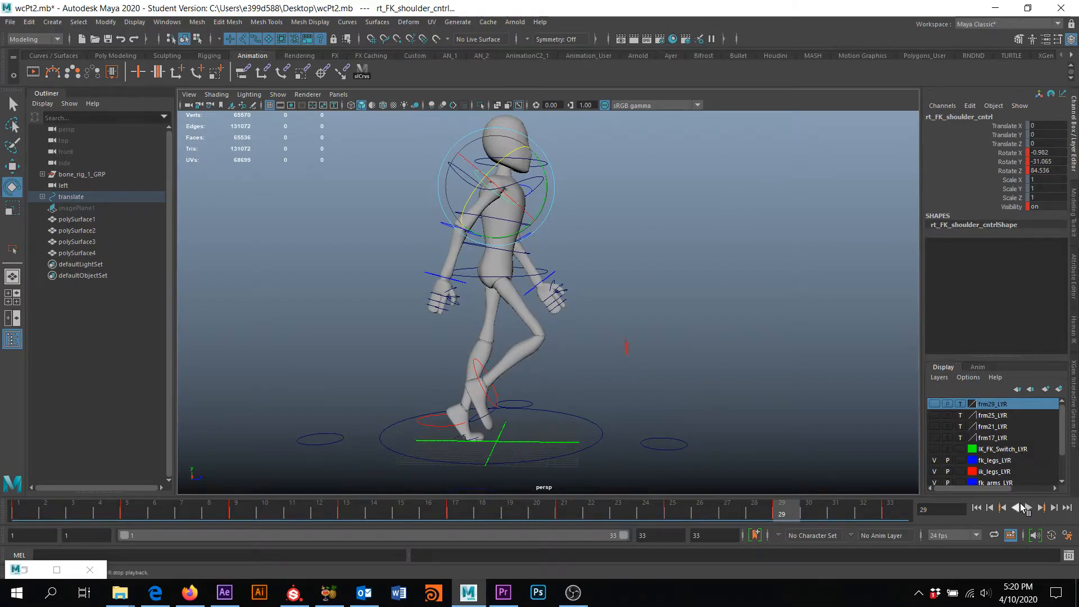
click(1028, 509)
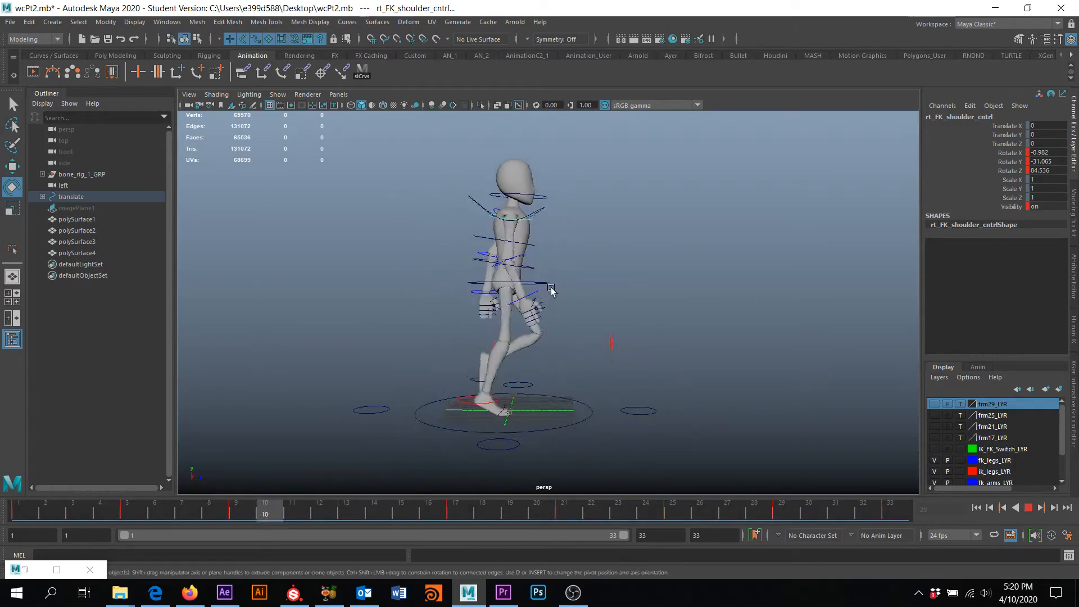
key(Escape)
drag(552, 513, 565, 513)
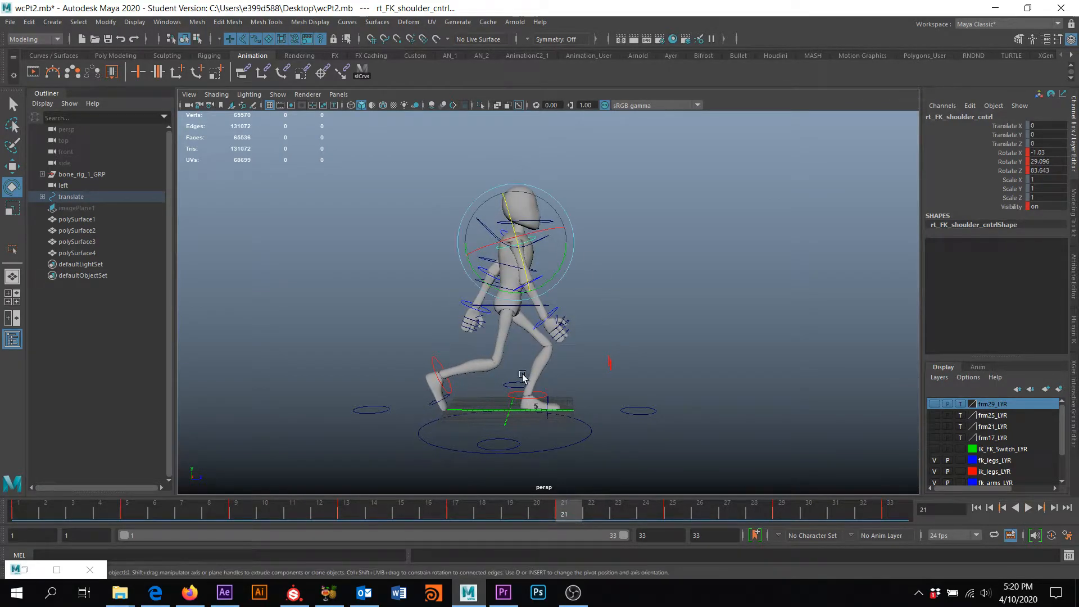
Step: Examine the right FK shoulder's Rotate X and Rotate Z curves in the Graph Editor, framing the Rotate Z curve
click(56, 570)
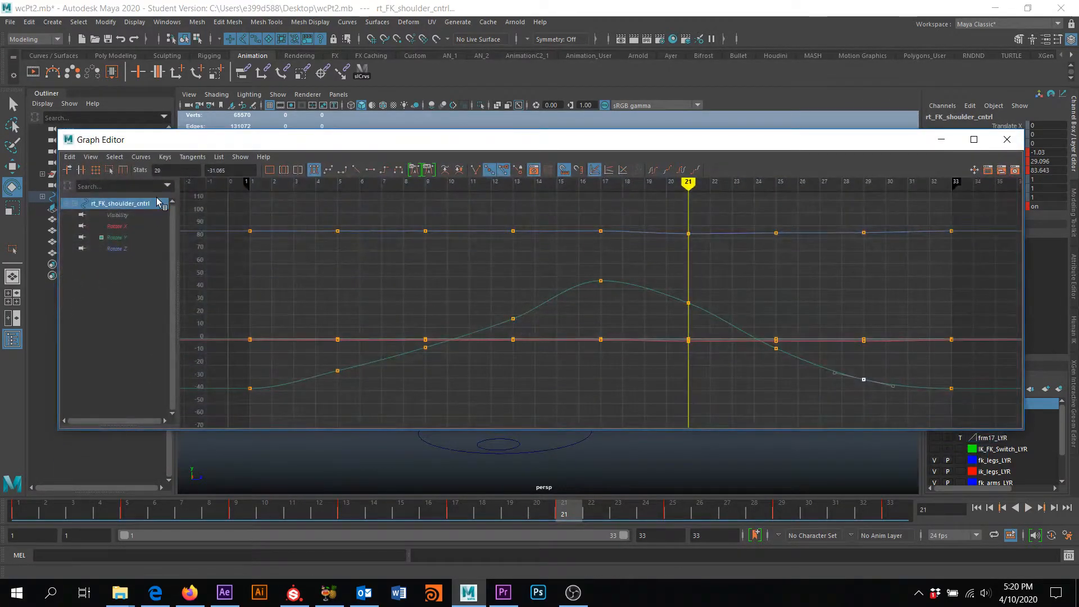
click(117, 226)
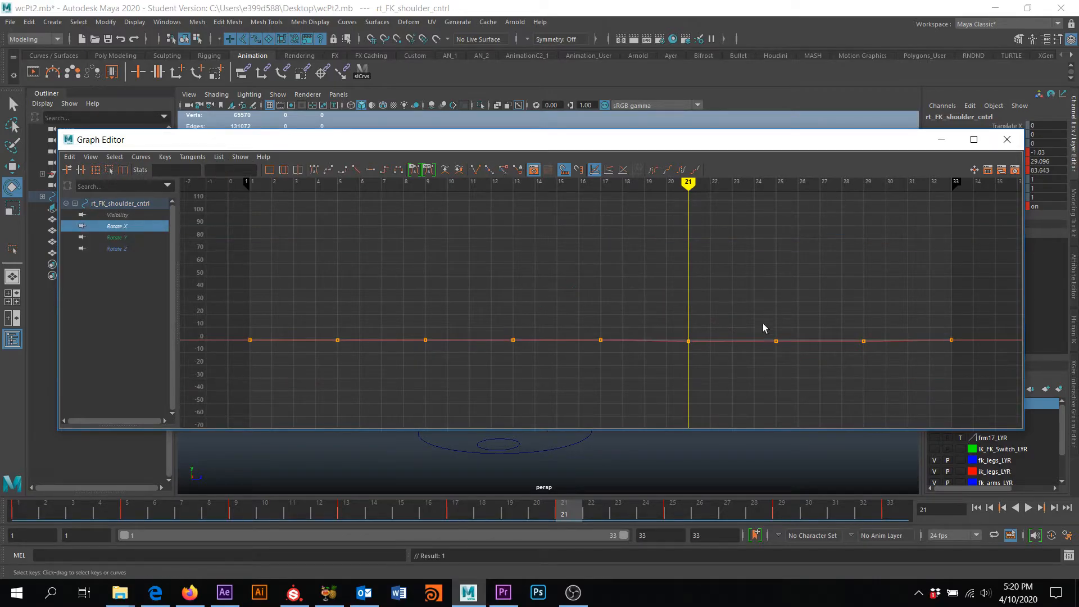
click(131, 249)
key(f)
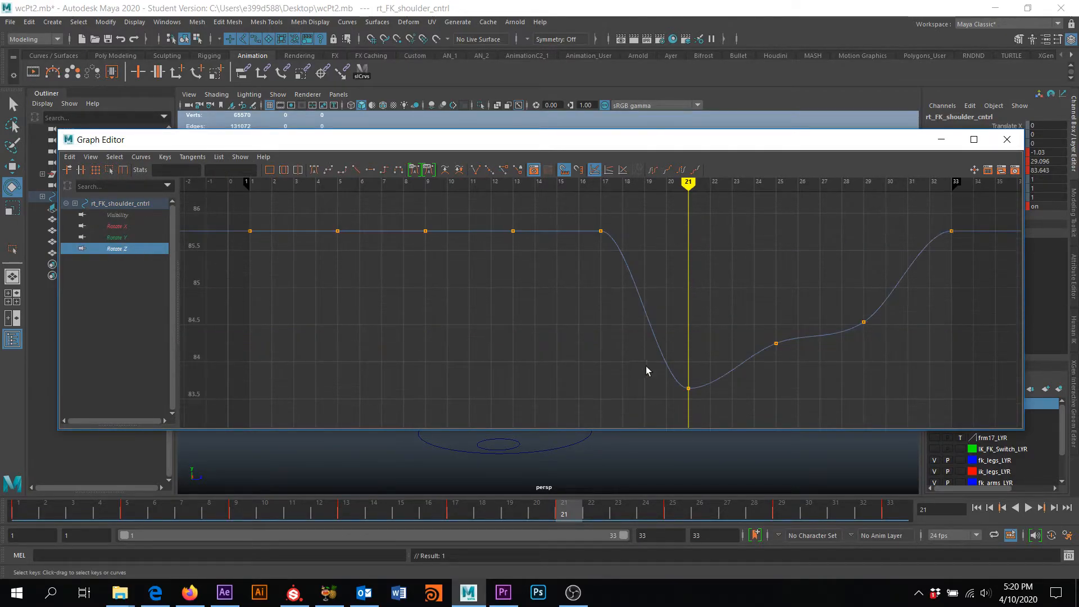
Step: Try lowering the right FK shoulder's Rotate Z key at frame 25 to about 84.01 and view the arm from the front, undoing the move
drag(881, 146, 244, 169)
alt+drag(645, 298, 574, 312)
alt+middle_drag(573, 312, 723, 320)
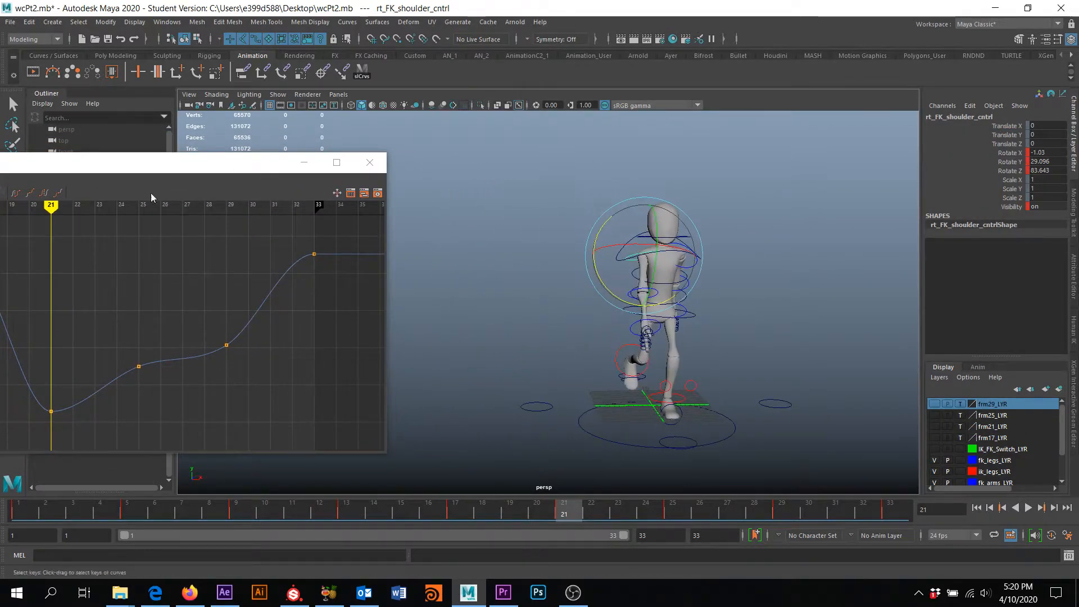
drag(51, 208, 139, 208)
key(e)
mouse_move(535, 339)
alt+mouse_down()
mouse_move(584, 344)
mouse_move(551, 351)
alt+mouse_up()
drag(122, 337, 167, 388)
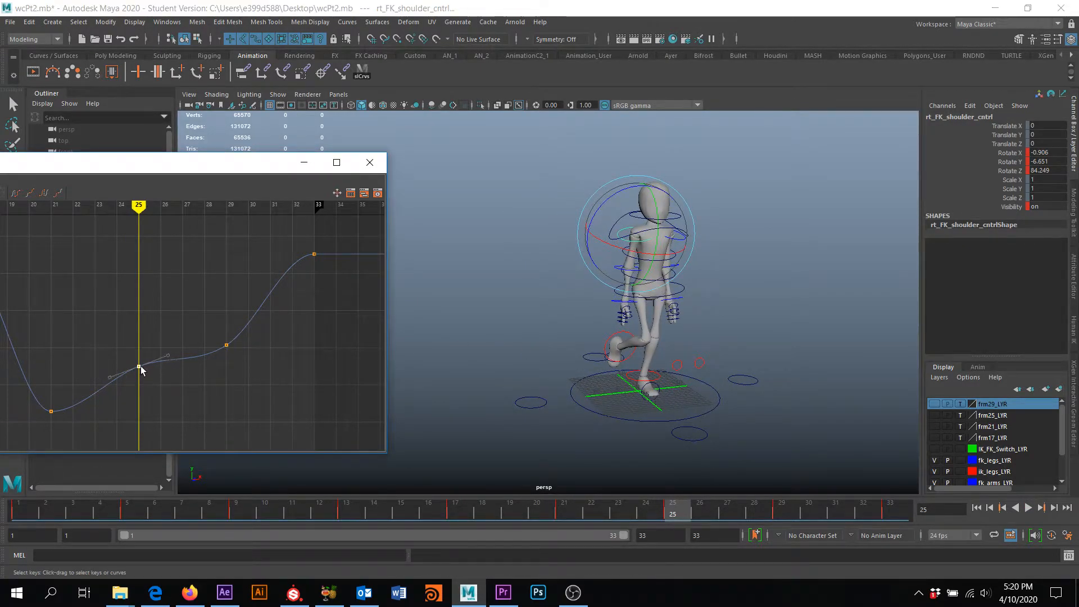
mouse_move(140, 374)
shift+middle_down()
mouse_move(140, 472)
mouse_move(134, 375)
mouse_move(134, 393)
shift+middle_up()
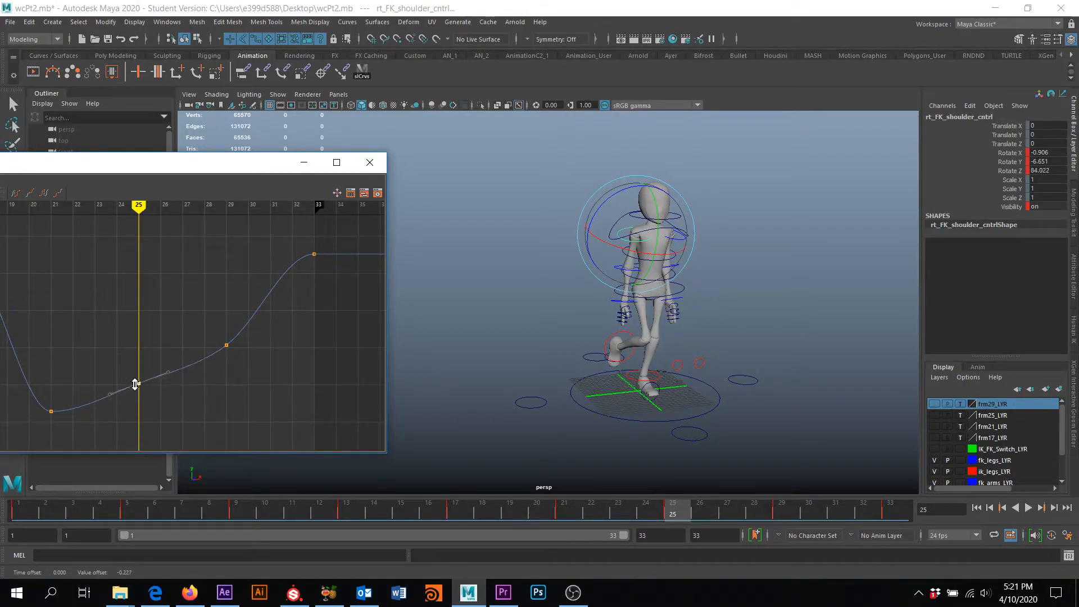
alt+drag(662, 306, 662, 308)
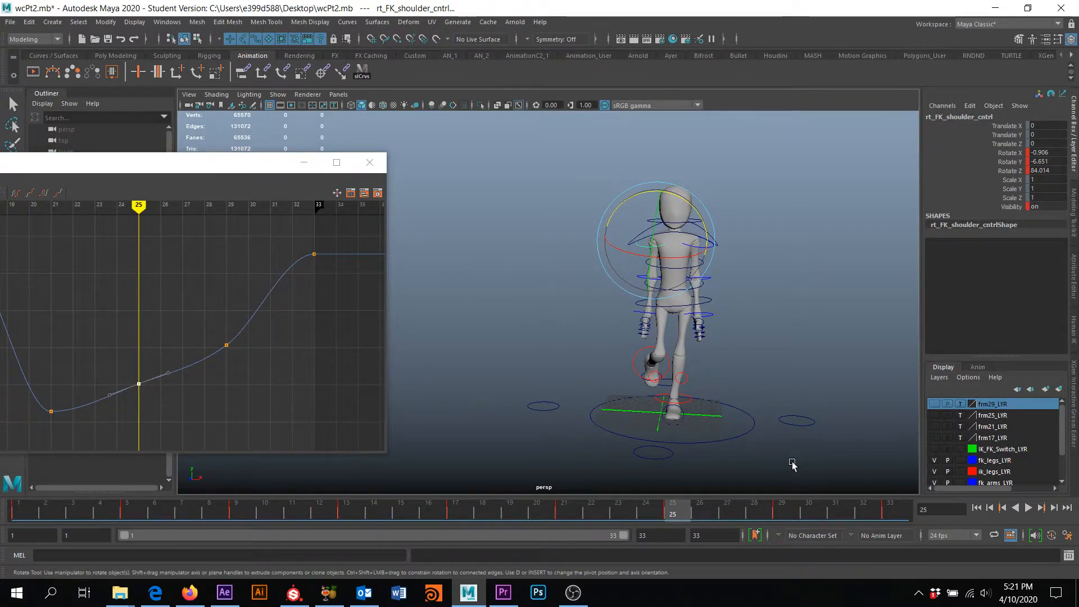
key(ctrl+z)
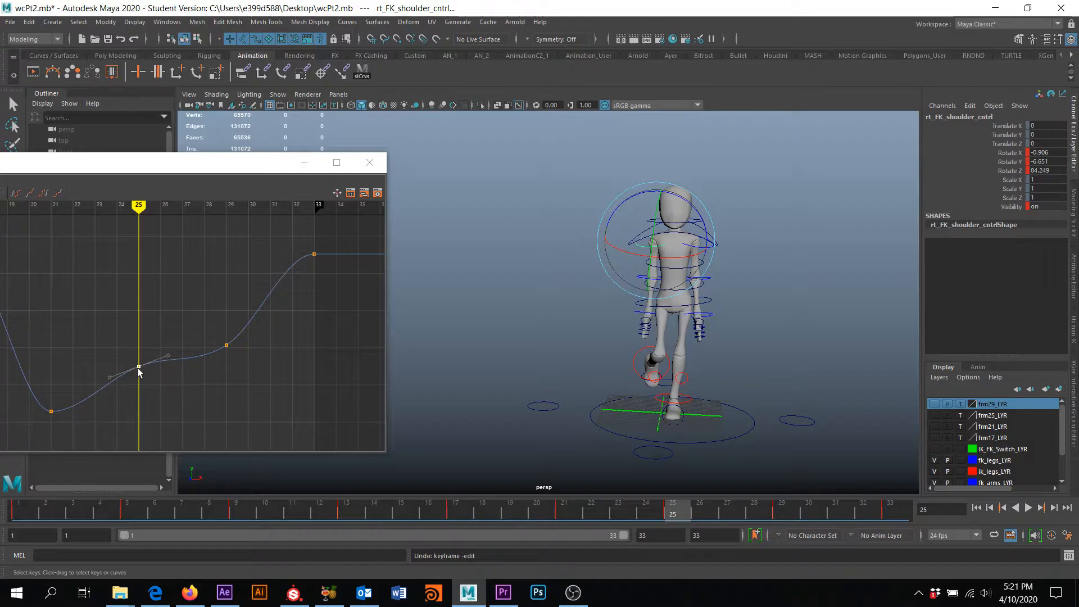
Step: Try moving the Rotate Z key at frame 25 down to about 83.7 and up again to compare arm poses, undoing each move
alt+middle_drag(548, 356, 646, 354)
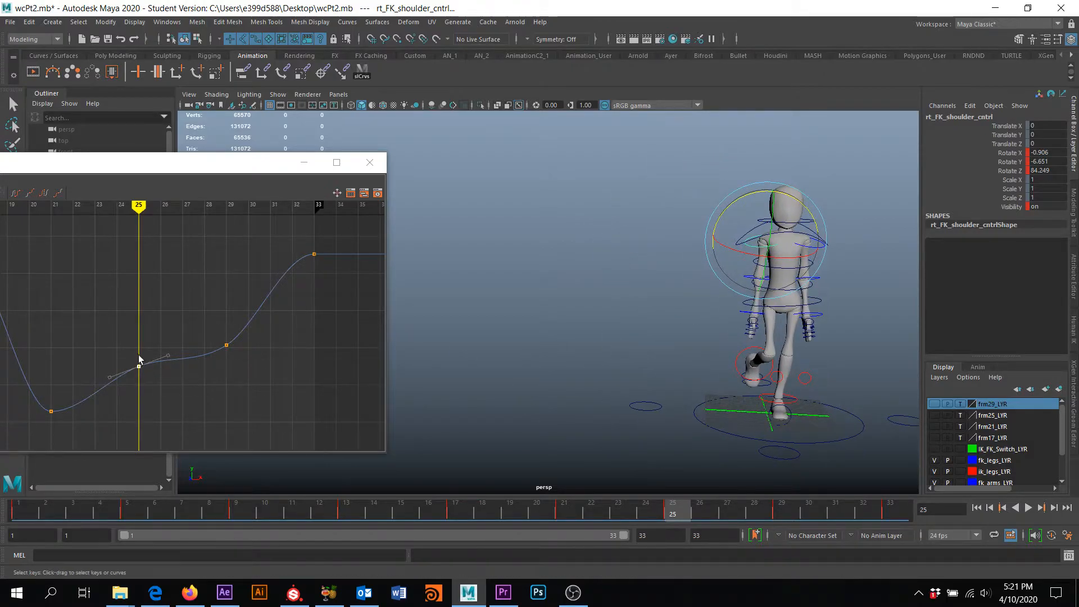
middle_drag(140, 368, 133, 406)
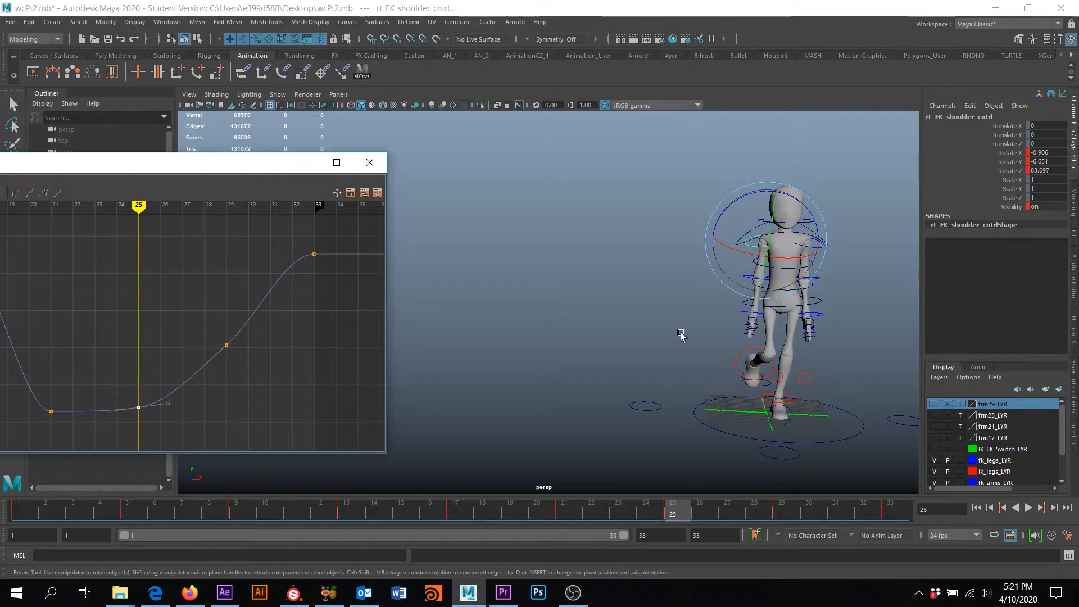
key(ctrl+z)
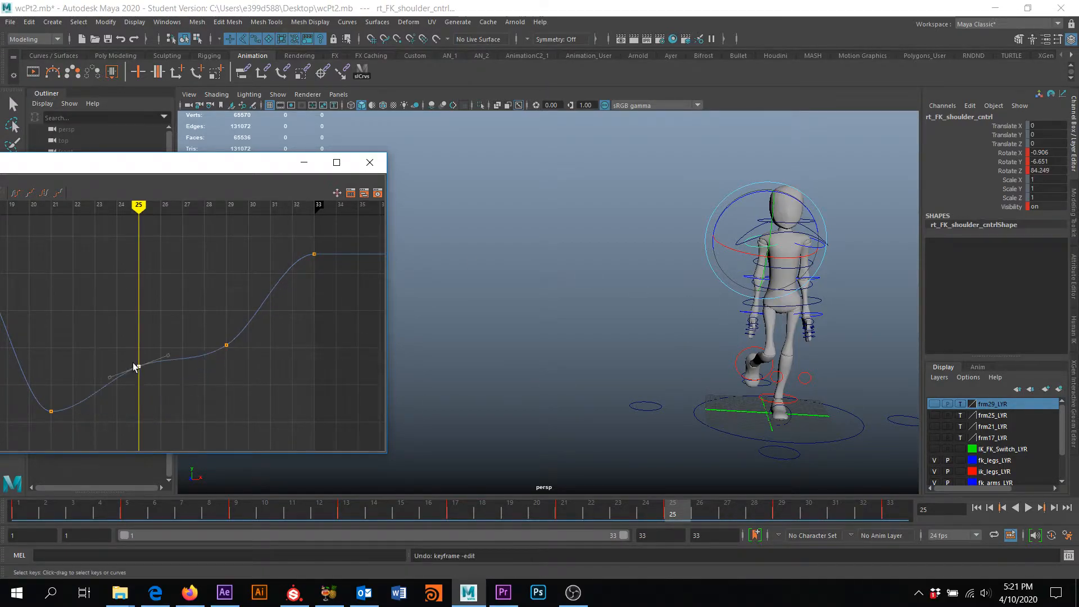
middle_drag(140, 369, 146, 300)
key(ctrl+z)
middle_drag(137, 366, 138, 366)
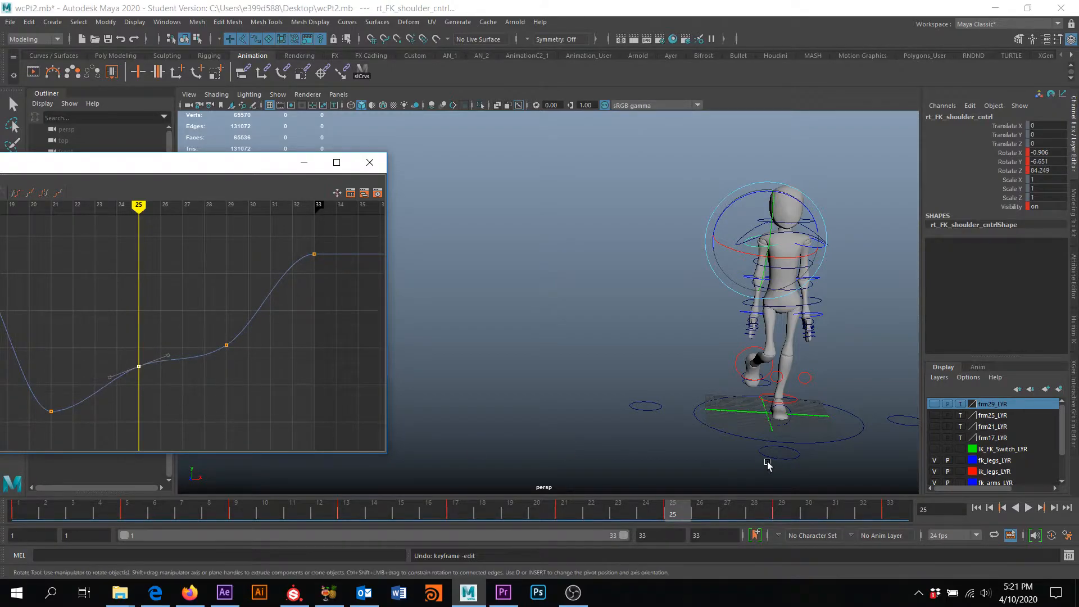
Step: Try shifting the Rotate Z key at frame 29, with the current time at that frame, undoing each change
alt+drag(893, 388, 886, 383)
click(226, 345)
mouse_move(226, 345)
middle_down()
mouse_move(226, 381)
mouse_move(226, 350)
middle_up()
key(ctrl+z)
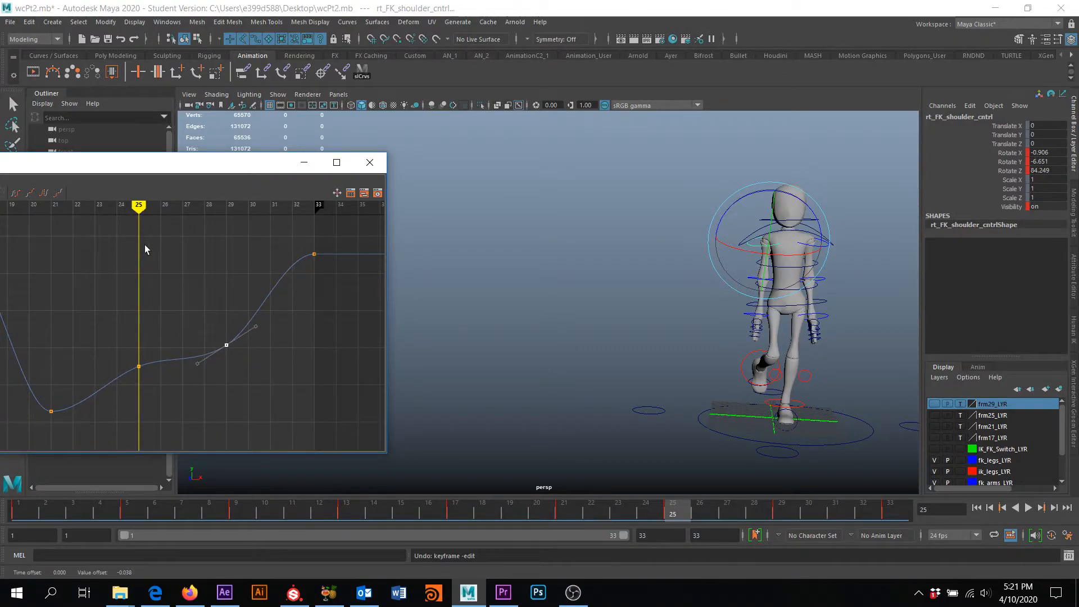
drag(139, 206, 226, 209)
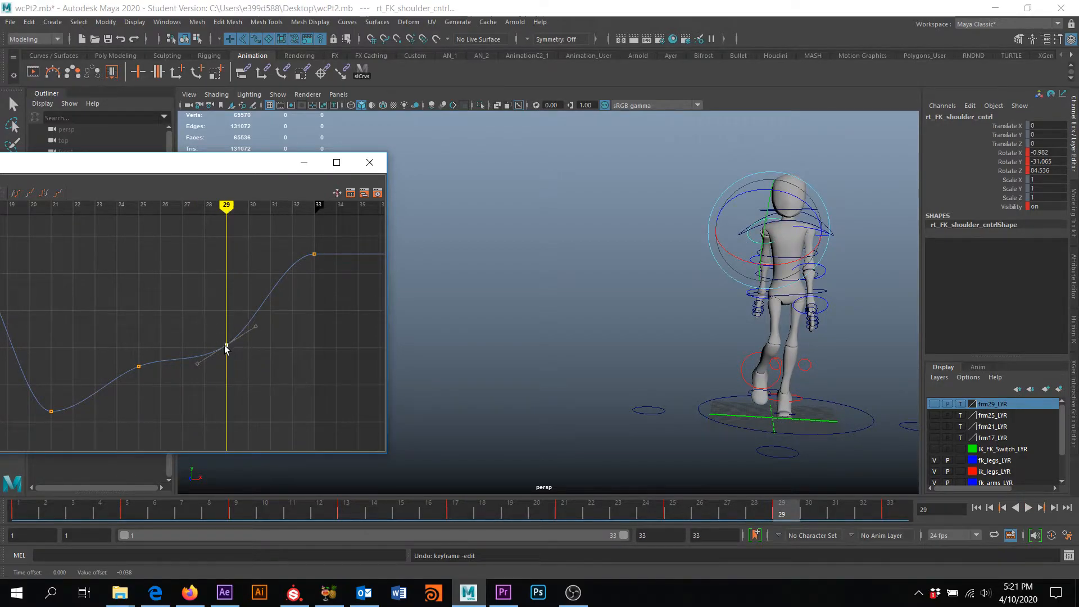
drag(226, 349, 198, 293)
key(ctrl+z)
Step: Try dropping and raising the frame 25 Rotate Z key to compare curve shapes between frames 21 and 33, undoing each edit
drag(244, 165, 480, 152)
click(375, 354)
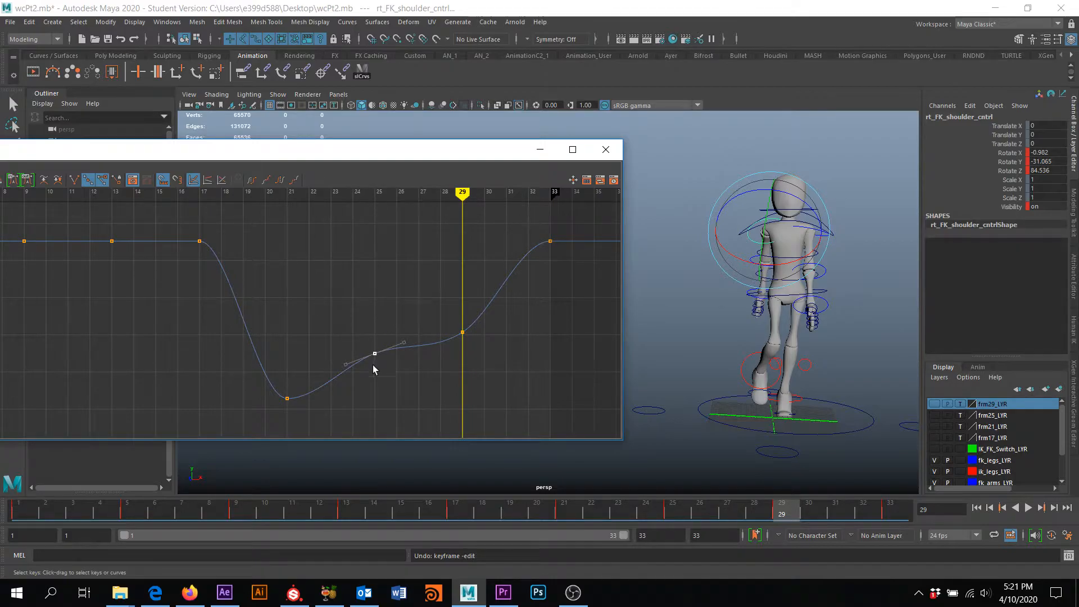
middle_drag(376, 355, 388, 387)
mouse_move(376, 355)
middle_down()
mouse_move(377, 299)
mouse_move(380, 361)
mouse_move(376, 336)
mouse_move(356, 337)
mouse_move(354, 349)
mouse_move(366, 340)
mouse_move(414, 349)
mouse_move(378, 301)
mouse_move(374, 369)
middle_up()
key(ctrl+z)
mouse_move(375, 349)
shift+middle_down()
mouse_move(372, 333)
mouse_move(373, 344)
shift+middle_up()
shift+middle_drag(573, 345, 376, 384)
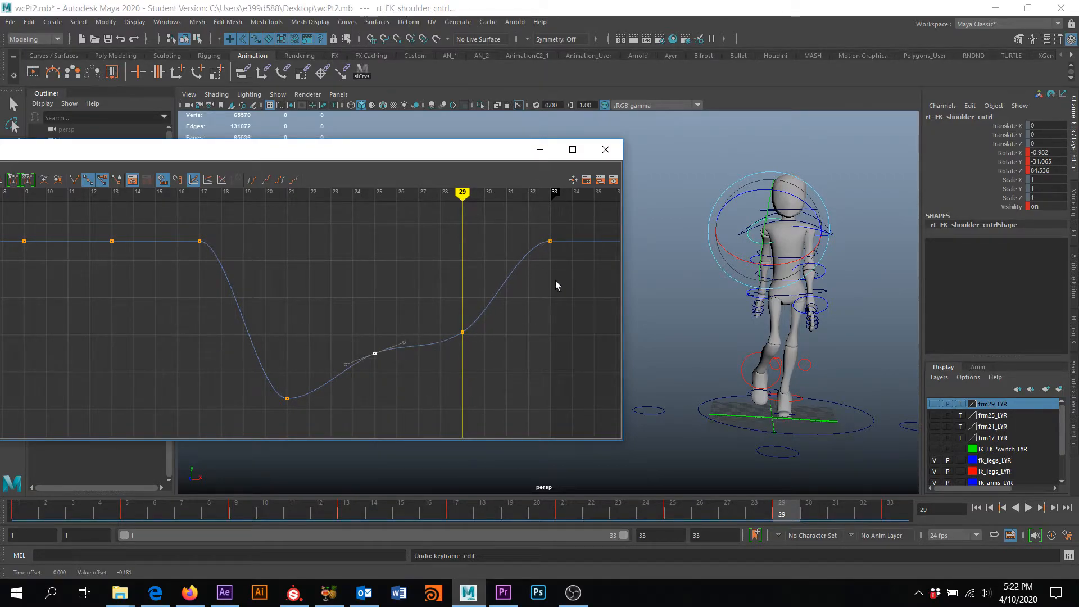
shift+middle_drag(373, 354, 366, 315)
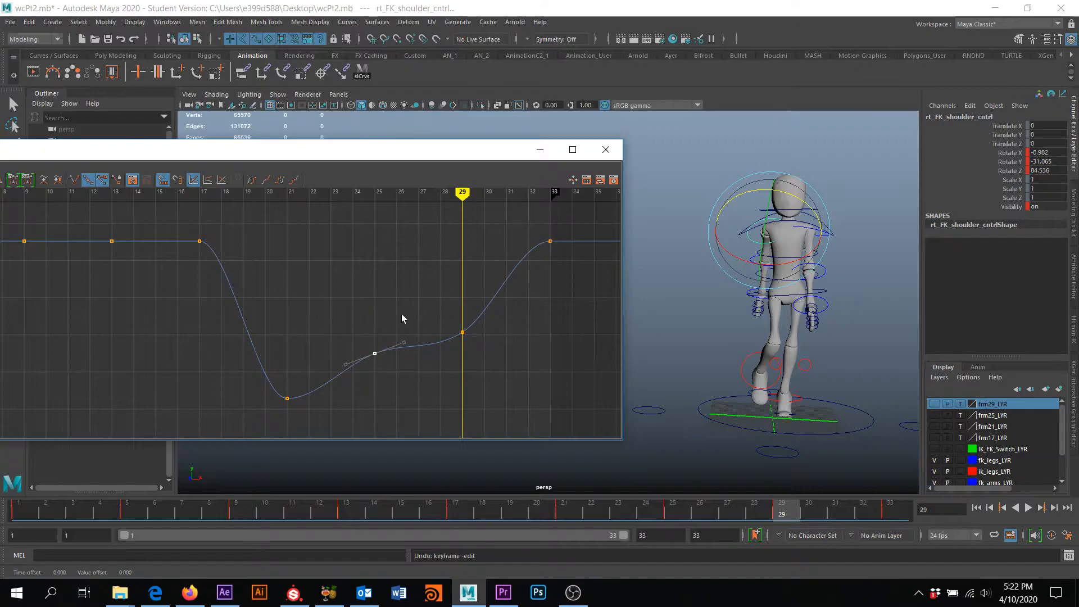
Step: Close the Graph Editor and inspect the character's pose at frame 29 from several angles
click(606, 149)
alt+drag(630, 304, 756, 280)
alt+drag(702, 302, 533, 390)
alt+drag(725, 285, 562, 515)
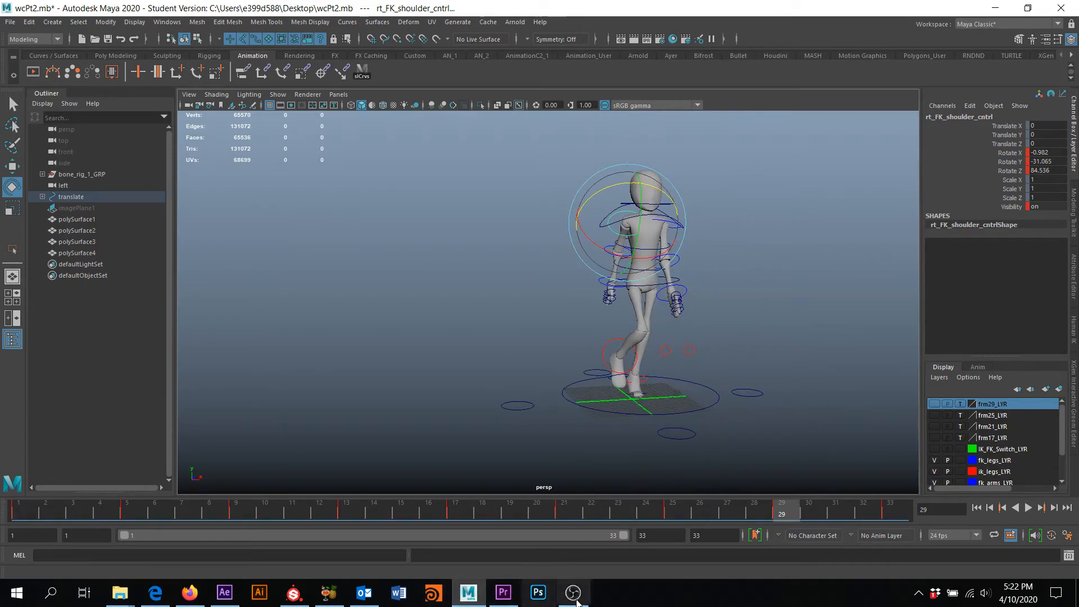
Step: Reopen the Graph Editor with all the right FK shoulder's curves framed, placing it beside the character
click(167, 22)
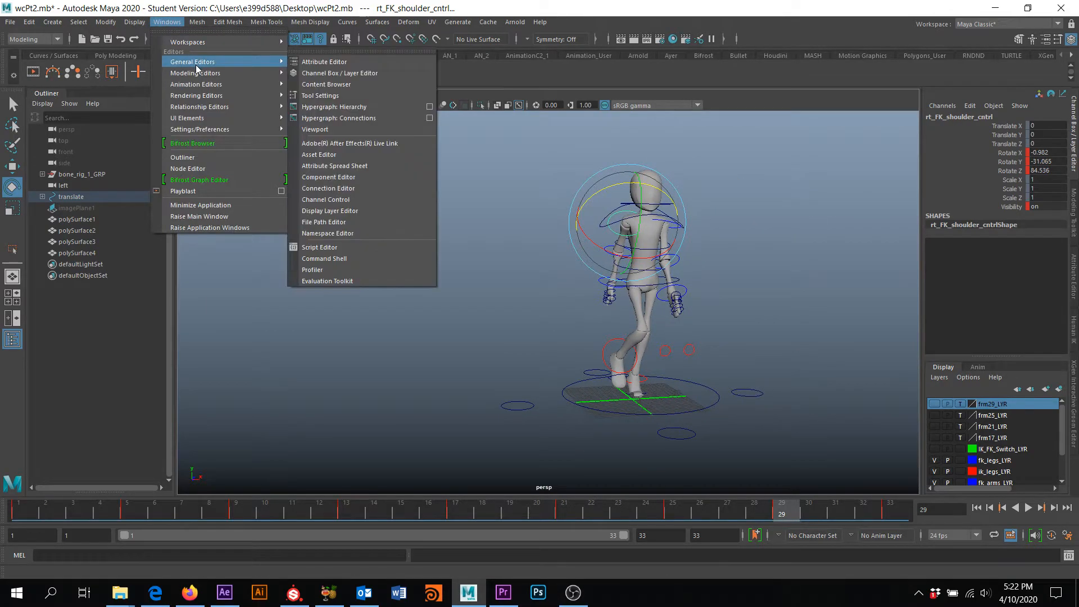
mouse_move(221, 88)
click(320, 84)
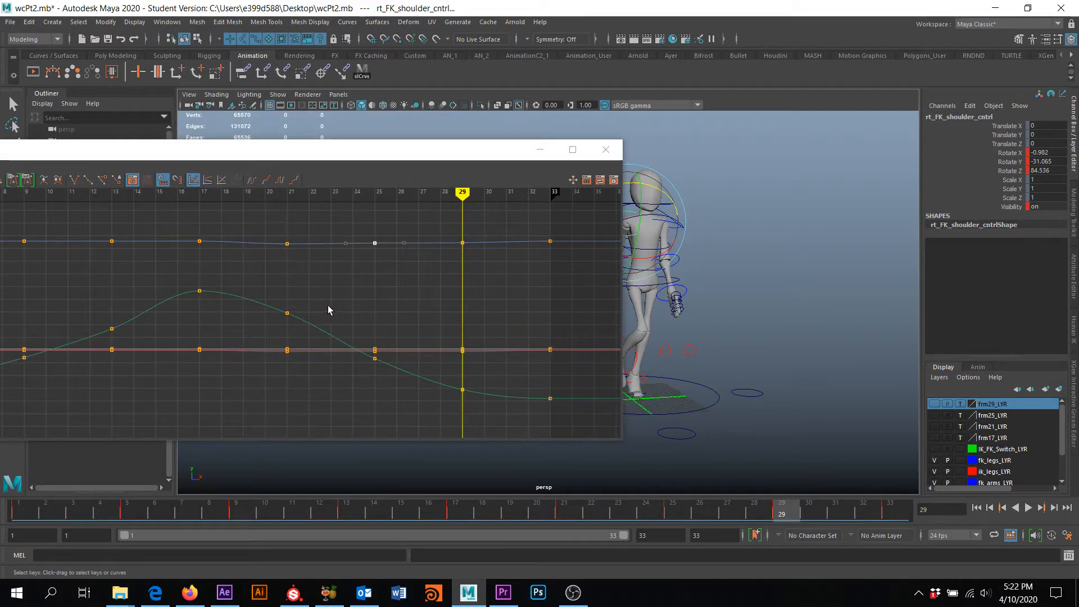
alt+drag(333, 305, 448, 320)
scroll(452, 323, down, 3)
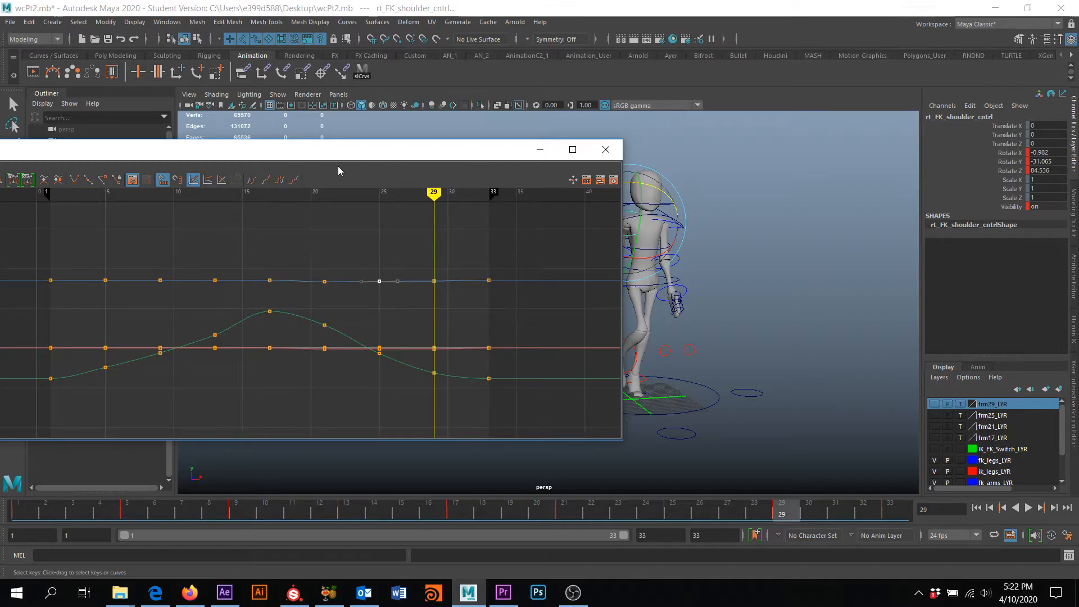
drag(382, 153, 264, 144)
alt+drag(558, 332, 509, 340)
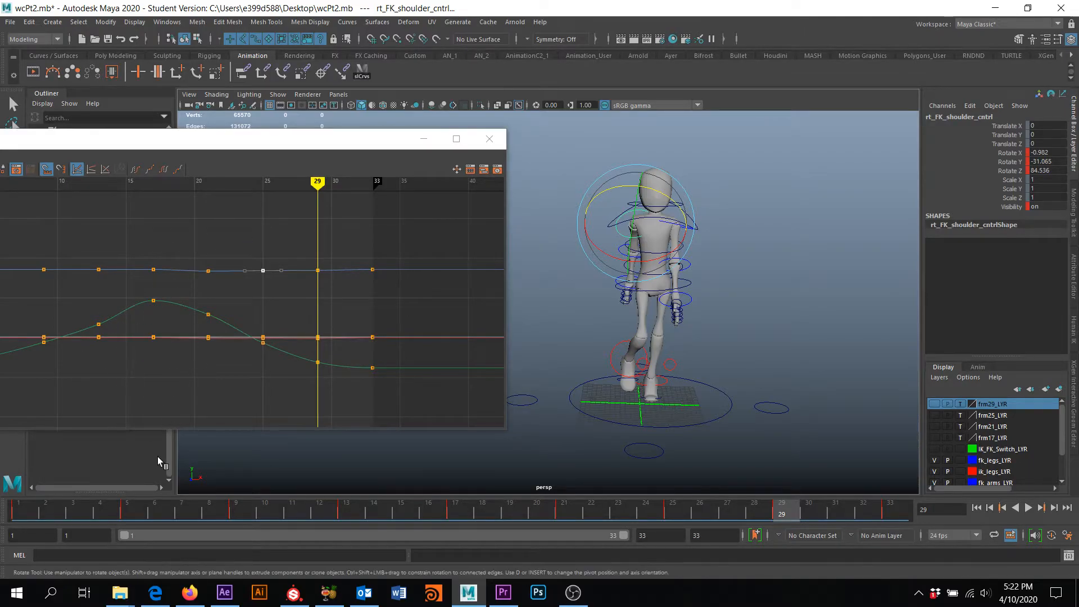
Step: Select the Rotate Y key at frame 17 and try adjusting its outgoing tangent handle, undoing the change
drag(118, 294, 133, 296)
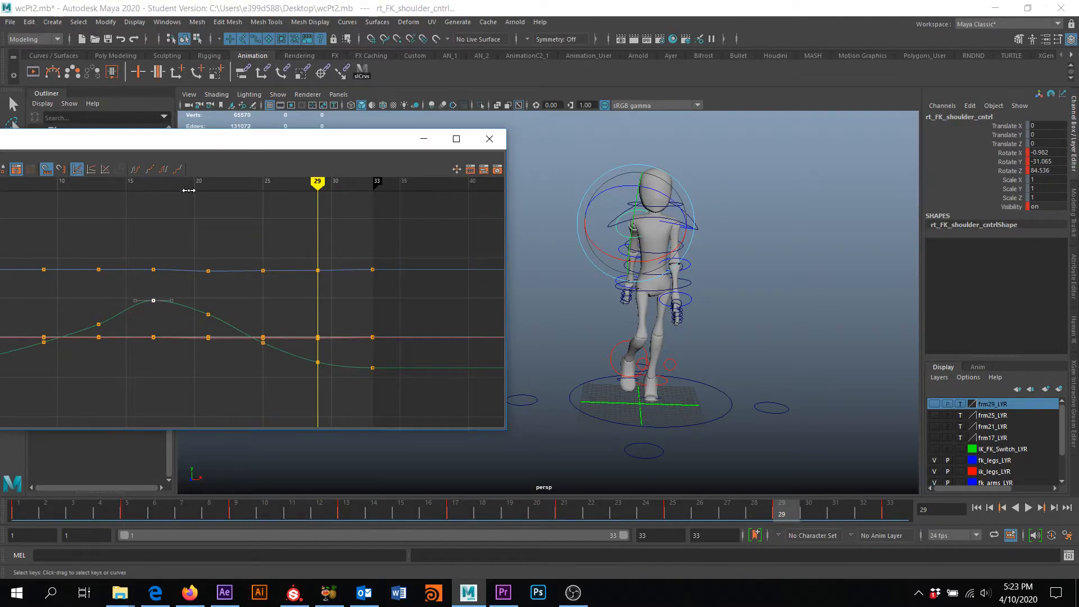
drag(170, 304, 187, 304)
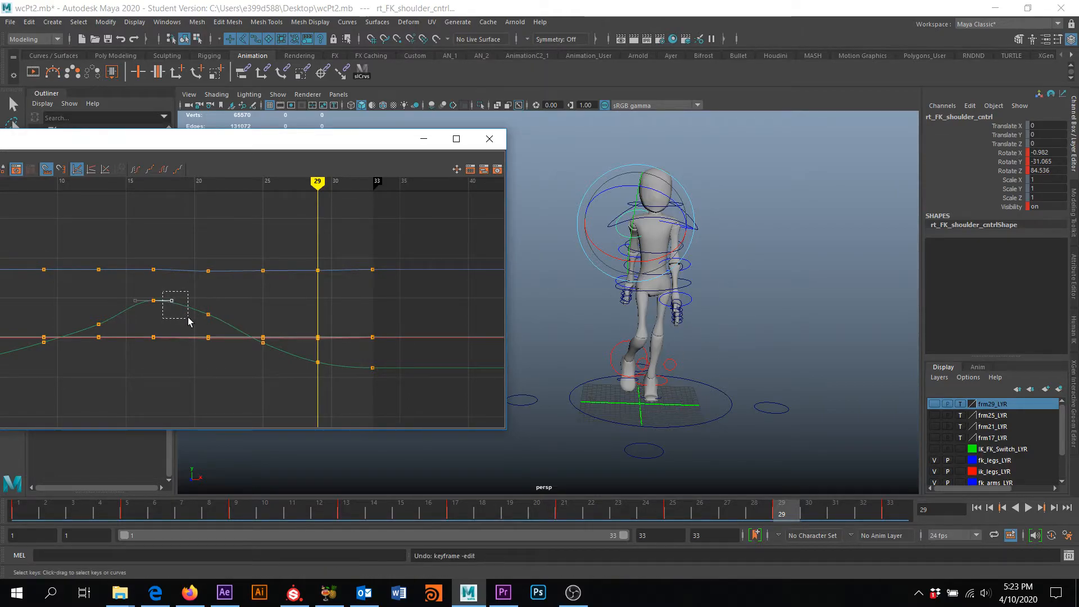
drag(172, 304, 185, 302)
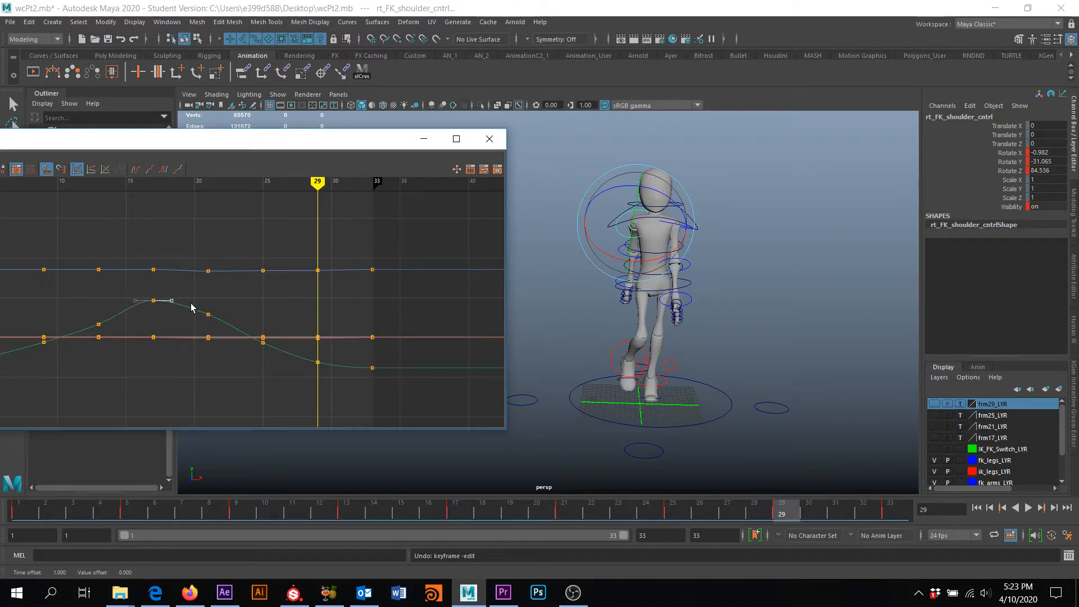
Step: Break the tangents of the Rotate Y key at frame 17 and try bending only the outgoing handle, undoing the bend
drag(164, 144, 414, 132)
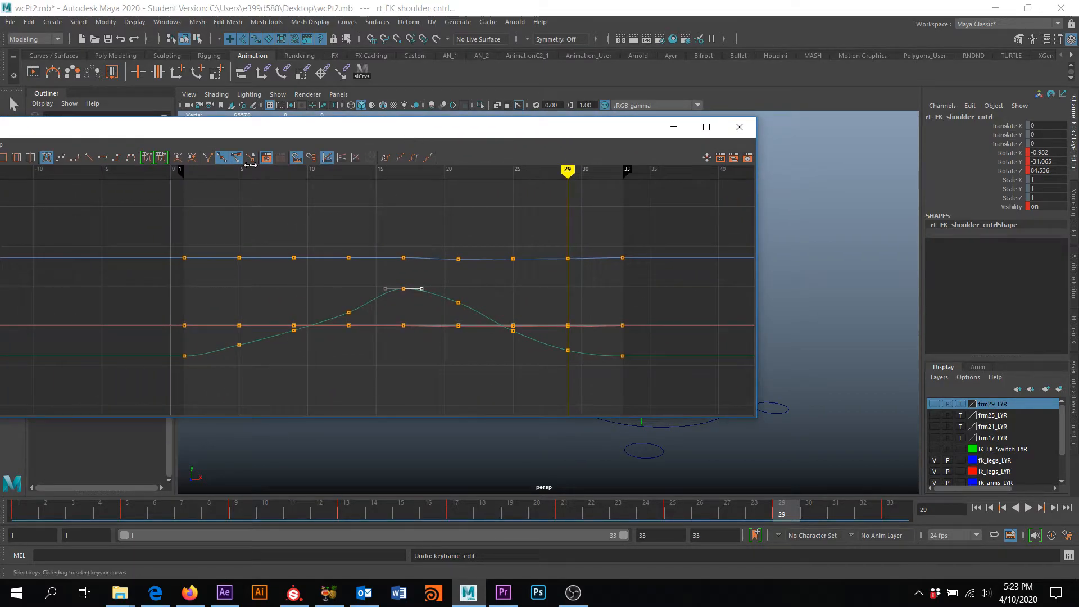
scroll(463, 386, up, 4)
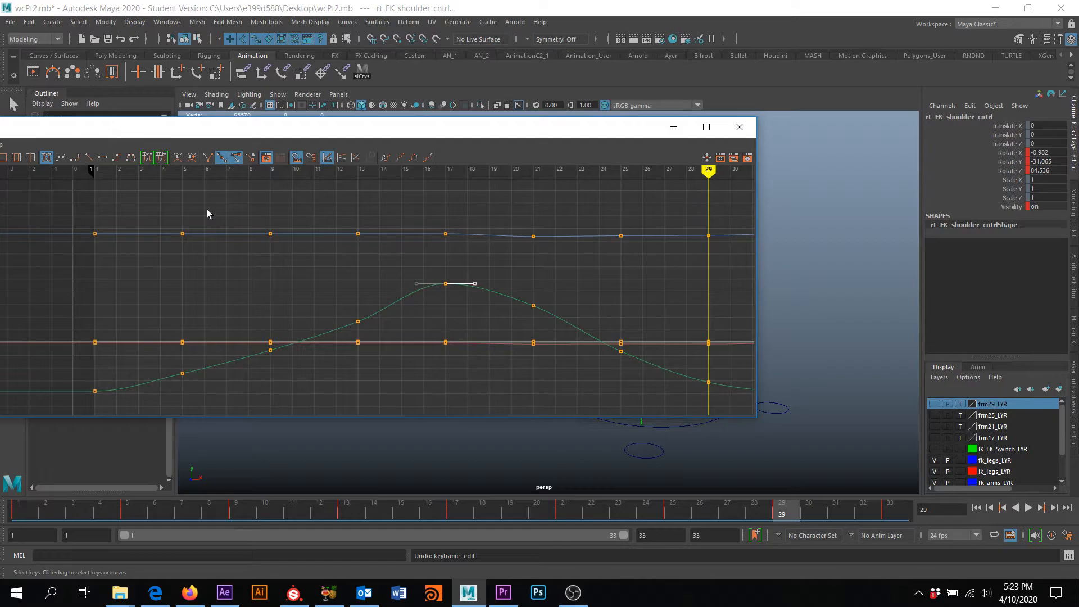
click(207, 157)
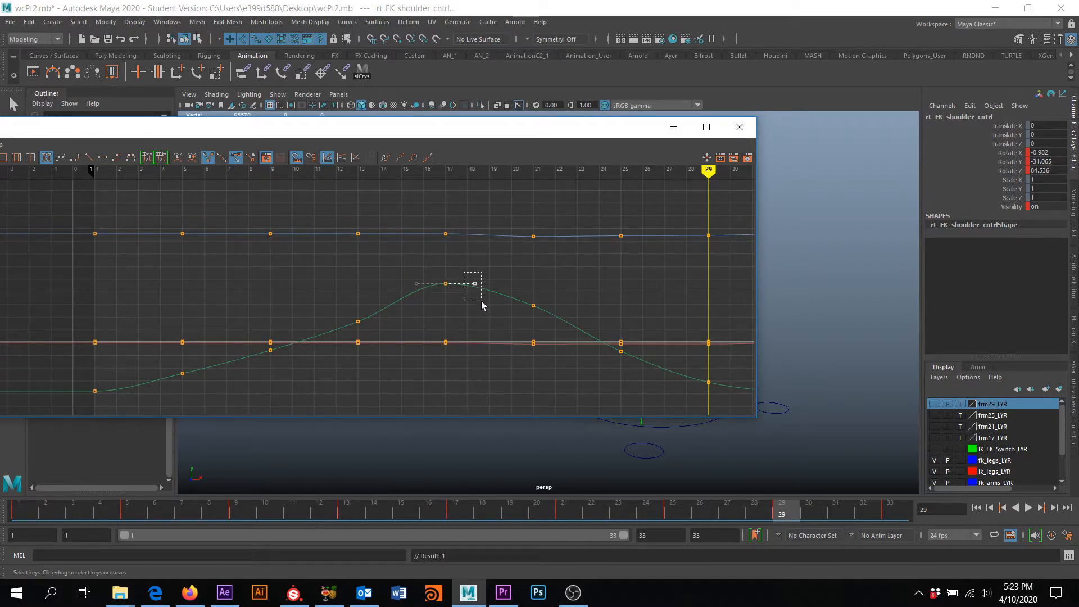
drag(477, 288, 460, 306)
key(ctrl+z)
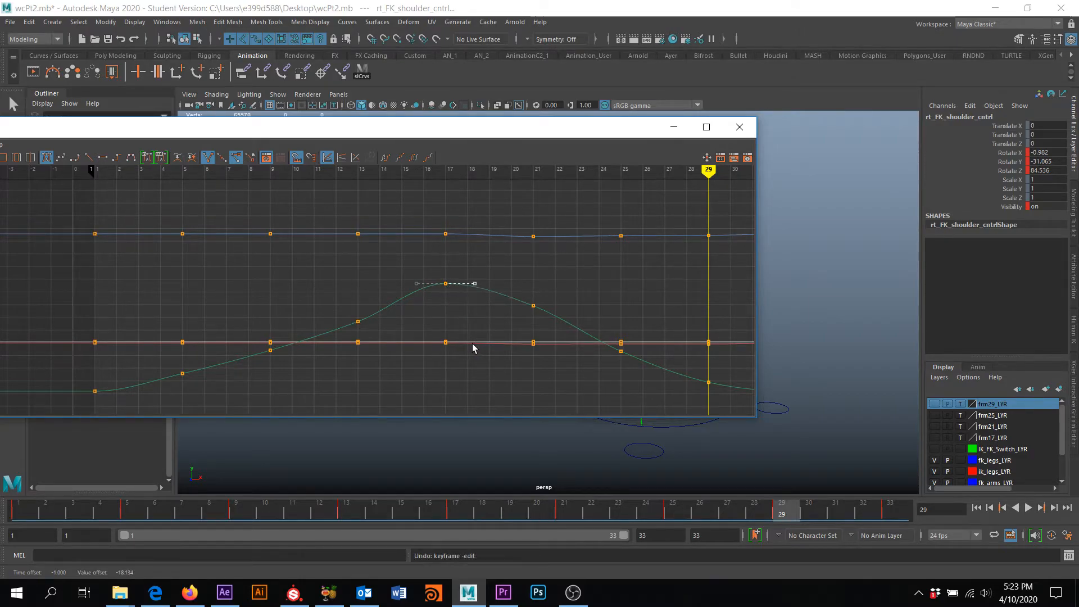
Step: Unify the frame 17 Rotate Y tangents and try moving the outgoing and incoming handles, undoing both edits
click(222, 158)
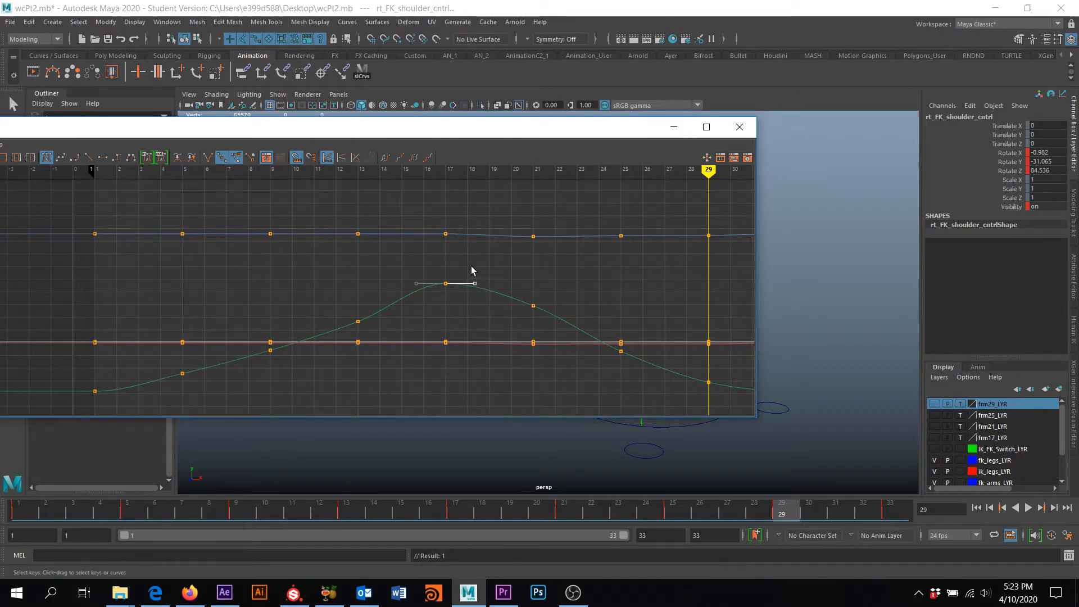
mouse_move(474, 284)
mouse_down()
mouse_move(478, 272)
mouse_move(479, 284)
mouse_up()
key(ctrl+z)
drag(393, 266, 420, 274)
key(ctrl+z)
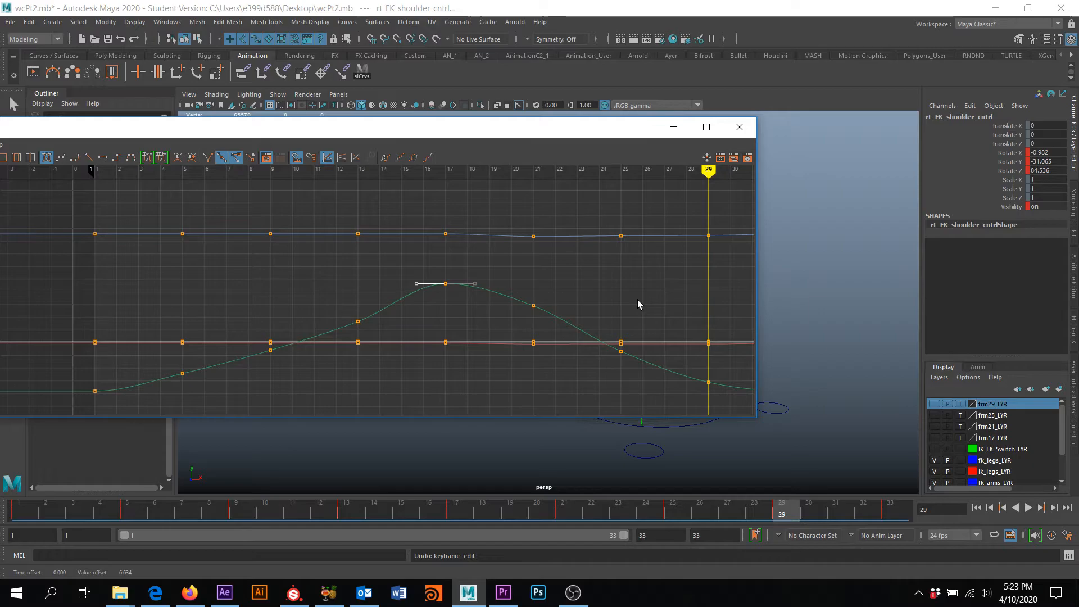
Step: Minimize the Graph Editor, play the walk cycle from the side, and stop it to inspect frame 1
click(673, 126)
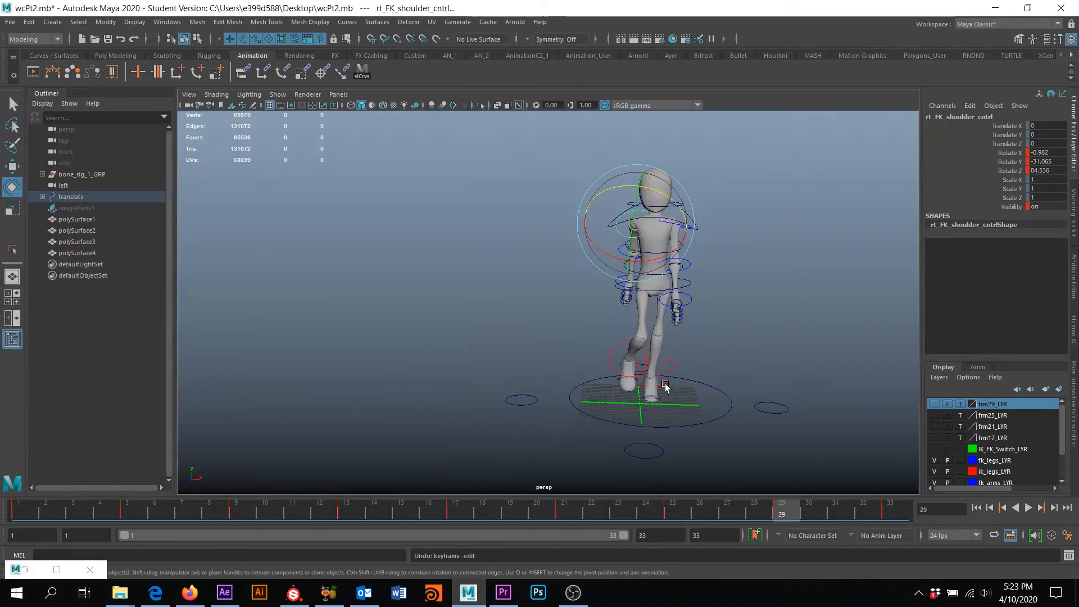
alt+drag(726, 390, 845, 382)
click(914, 431)
click(1029, 508)
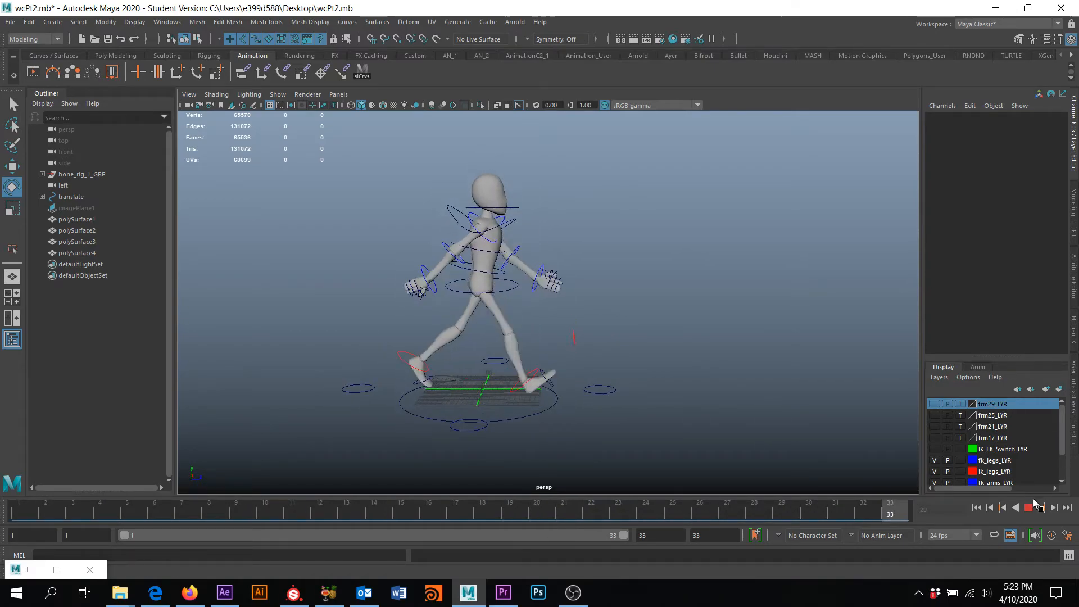
key(Escape)
drag(52, 520, 1, 499)
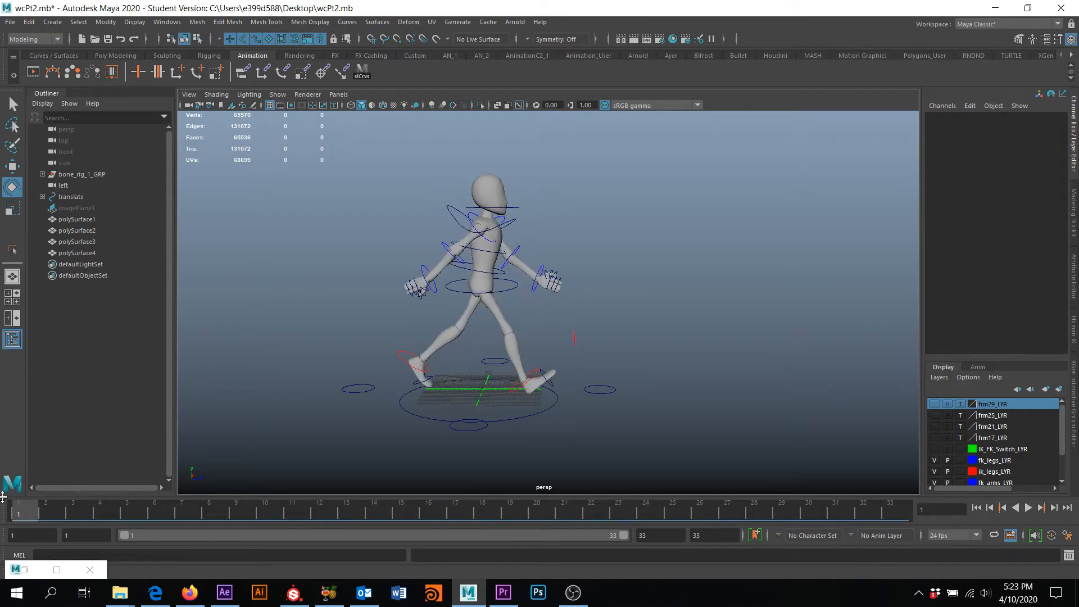
Step: Rotate the right FK wrist to a Rotate Y of about 26.58 at frame 17
drag(309, 520, 466, 511)
click(543, 283)
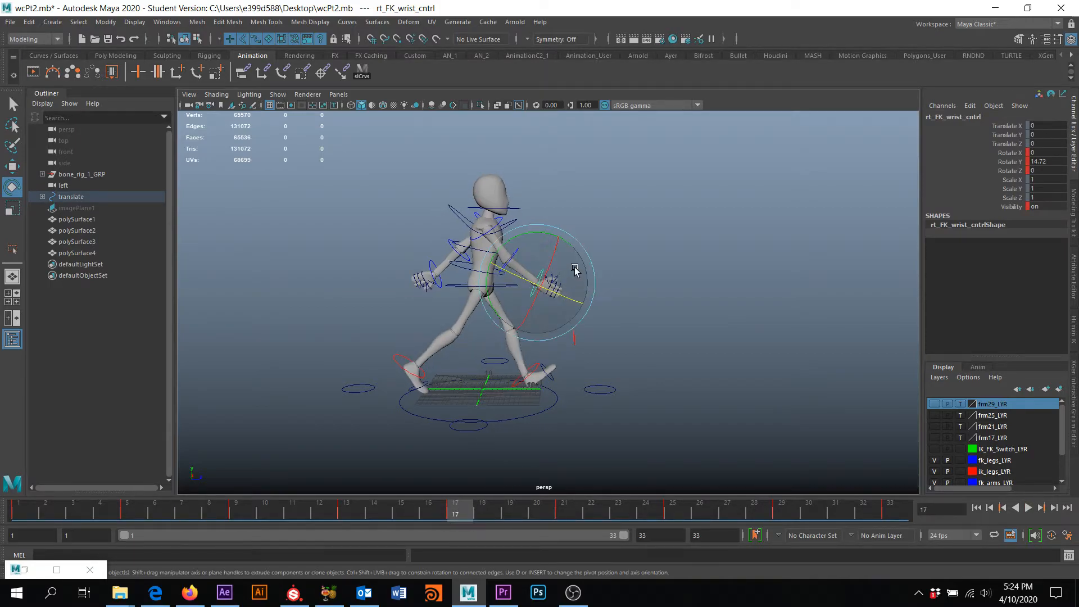
drag(542, 235, 529, 233)
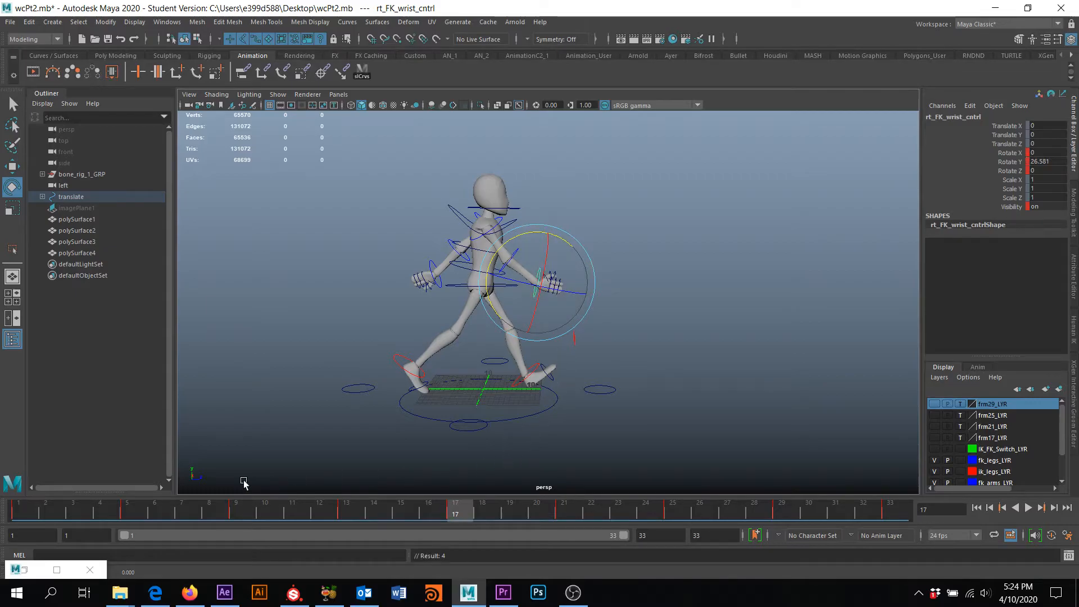
Step: Rotate the left FK wrist to a Rotate Y of about -25.23 at frame 1
click(20, 514)
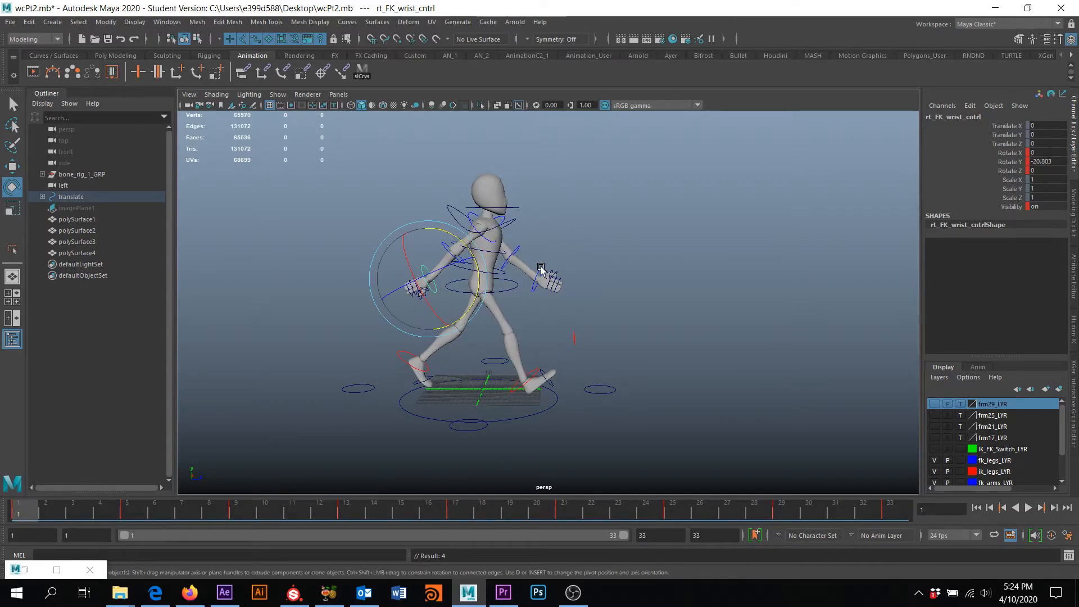
click(538, 268)
click(540, 272)
drag(570, 244, 574, 250)
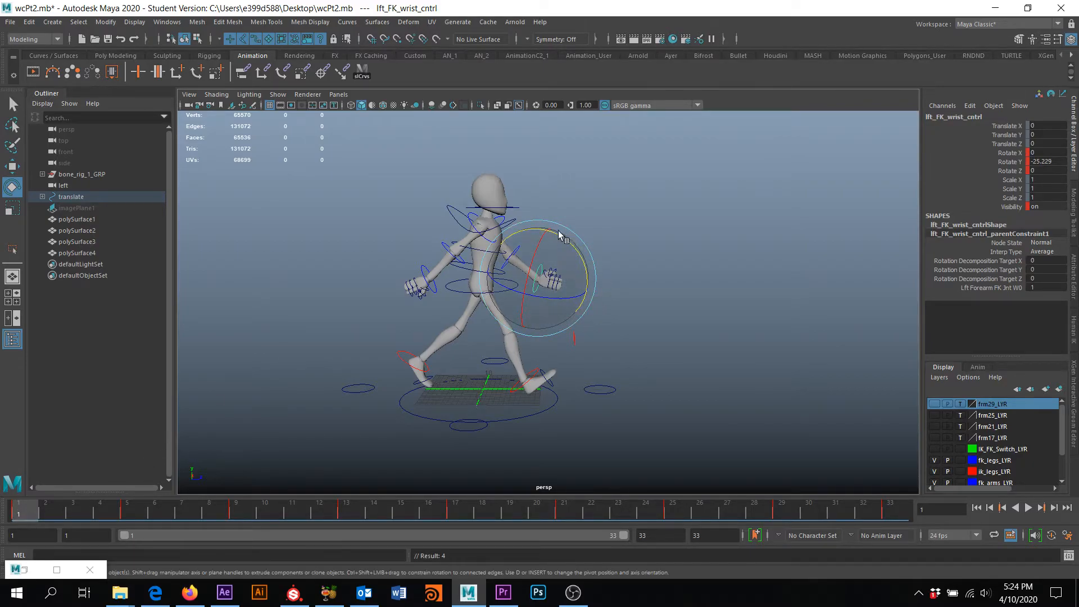
Step: Copy the left FK wrist's frame 1 key and paste it onto frame 33
alt+drag(502, 313, 523, 309)
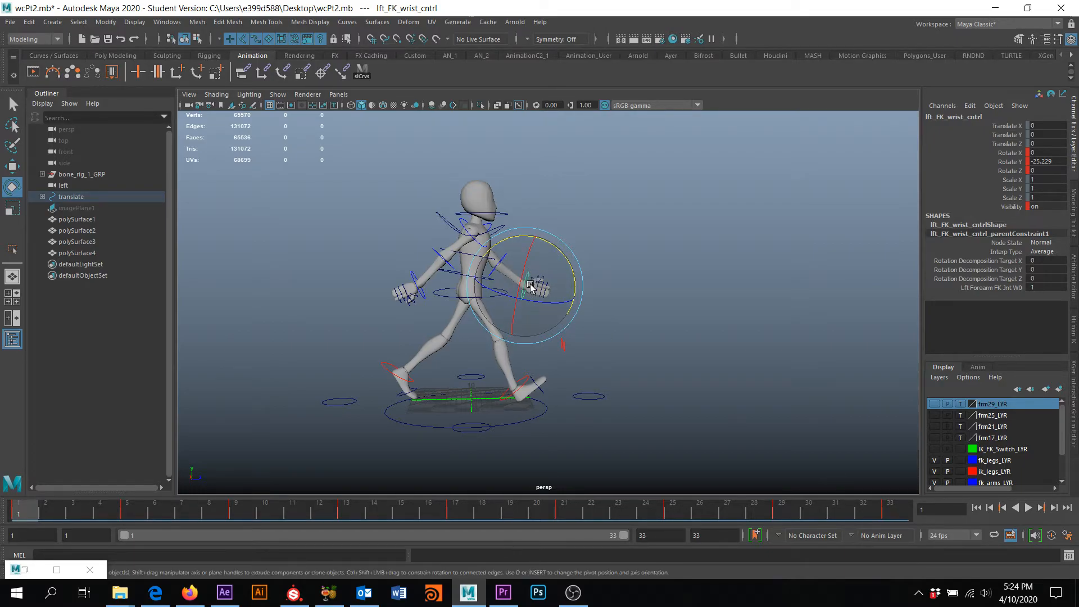
click(890, 511)
click(19, 511)
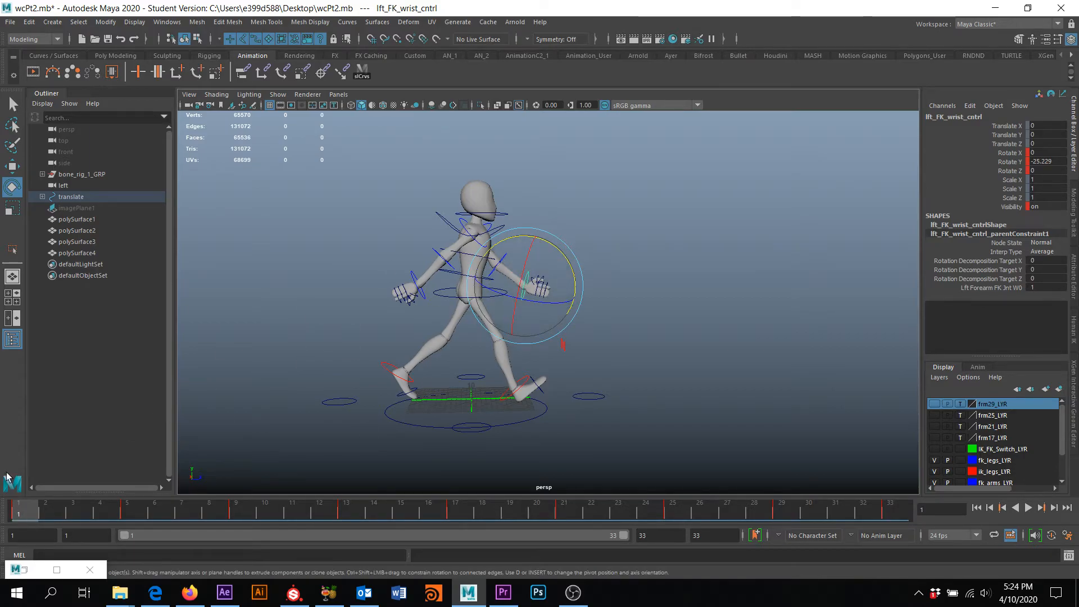
right_click(17, 513)
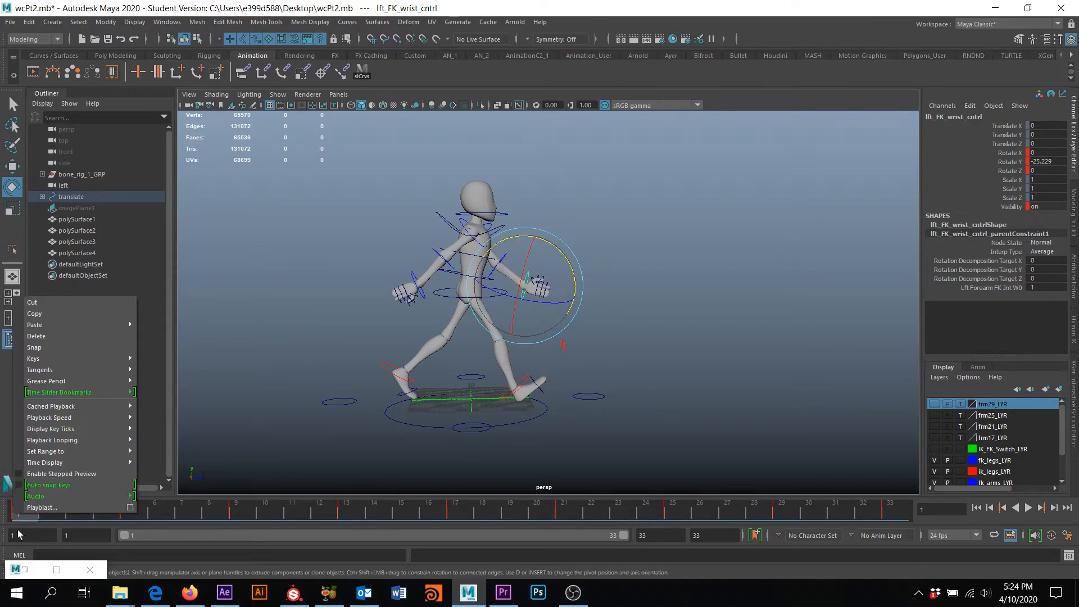
click(42, 312)
click(891, 508)
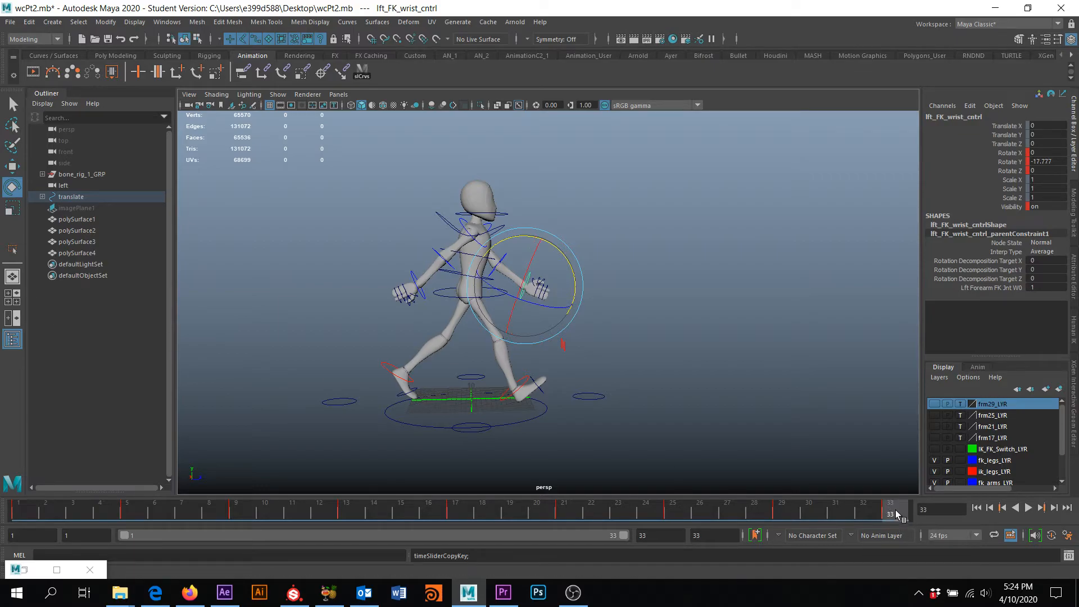
right_click(894, 509)
mouse_move(927, 322)
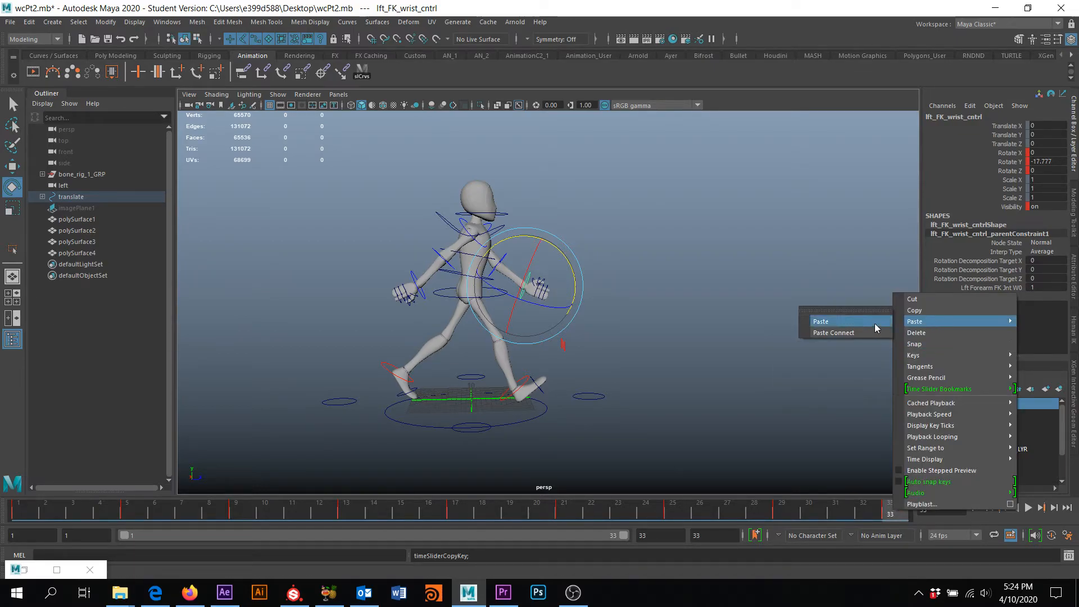
click(841, 322)
click(843, 322)
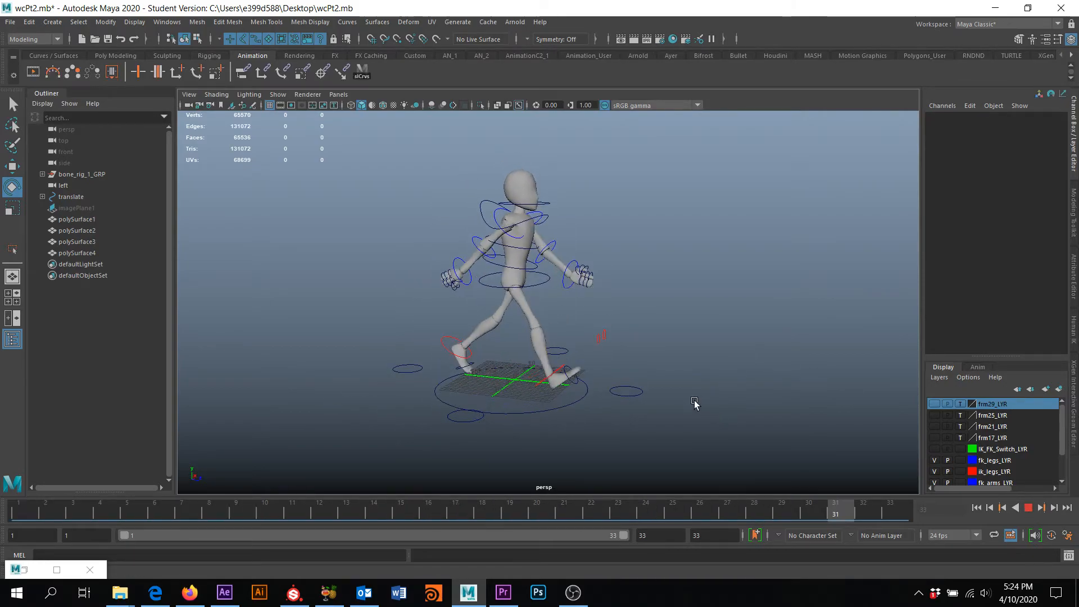
Step: Play the cycle briefly, go to frame 33 and rotate the left FK elbow to a Rotate Y of about -31.08
click(1030, 508)
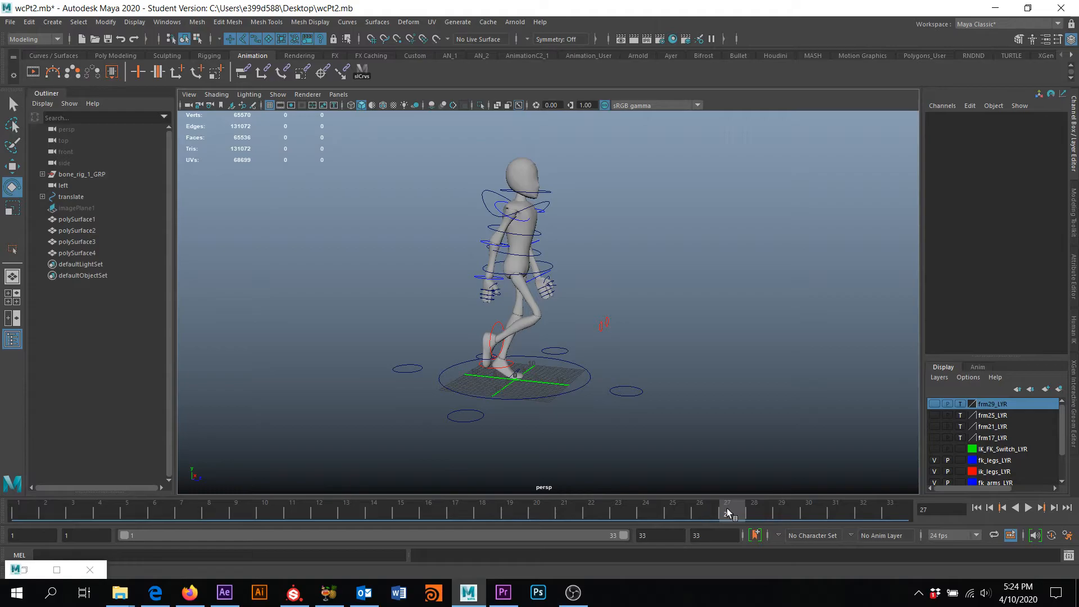
drag(748, 507, 909, 512)
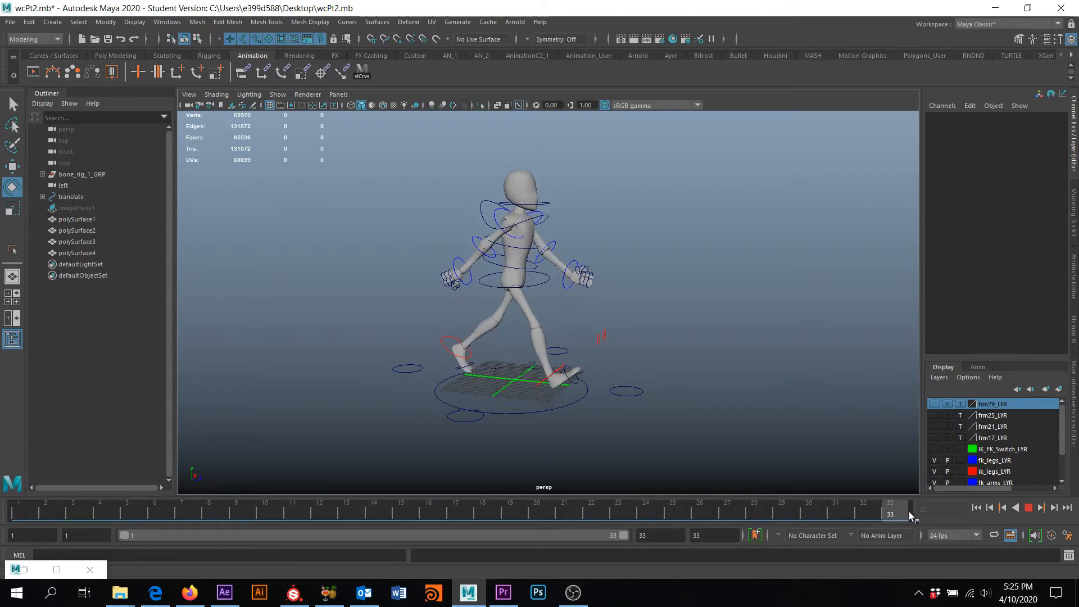
click(555, 245)
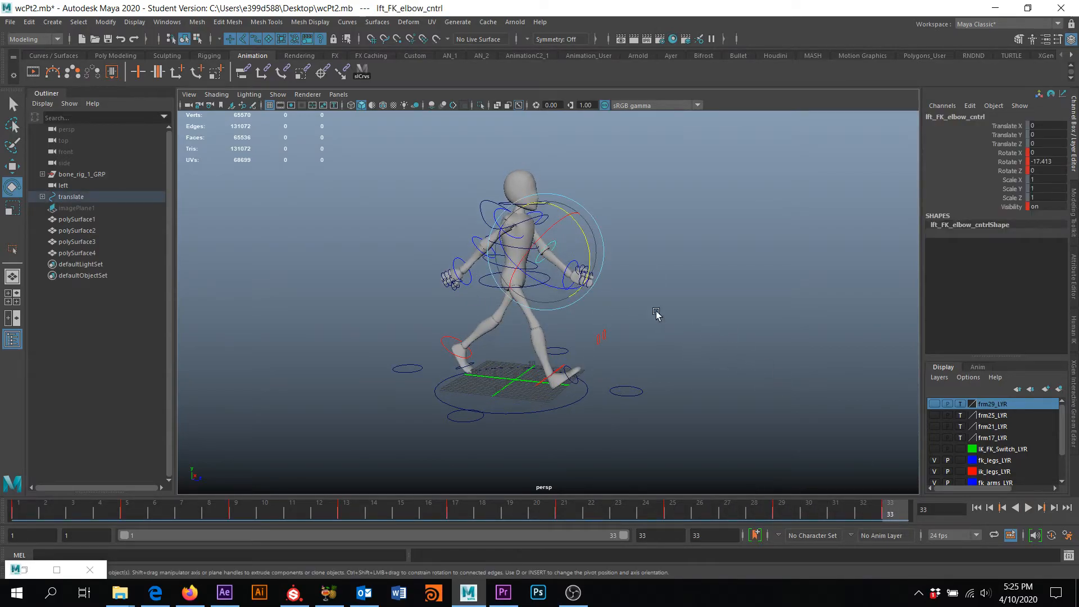
drag(583, 239, 575, 228)
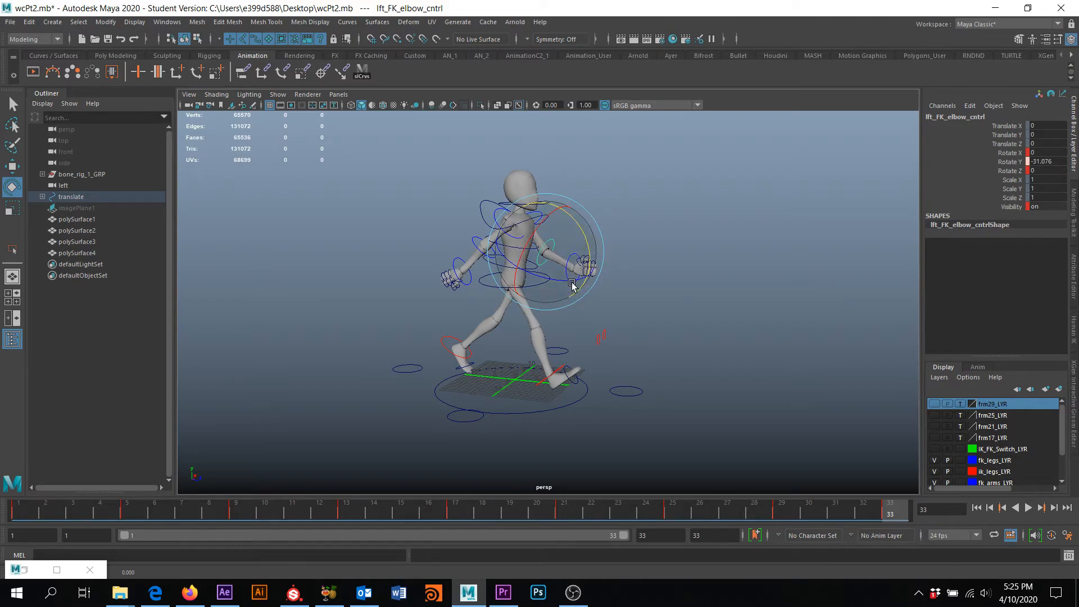
Step: Copy the left FK elbow's frame 33 key and paste it onto frame 1
right_click(888, 509)
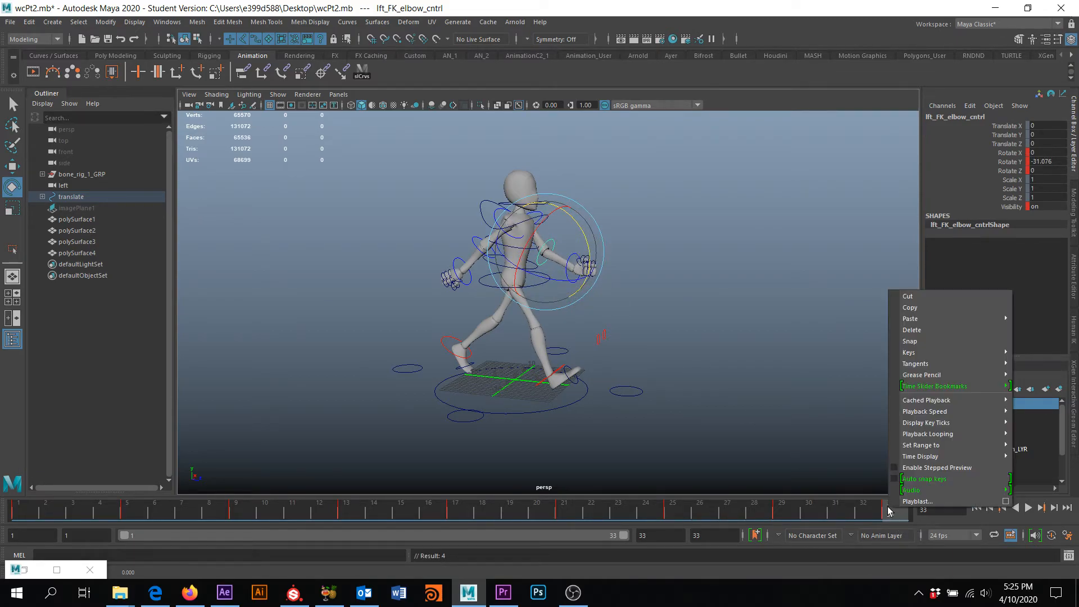
click(908, 310)
click(19, 509)
right_click(19, 509)
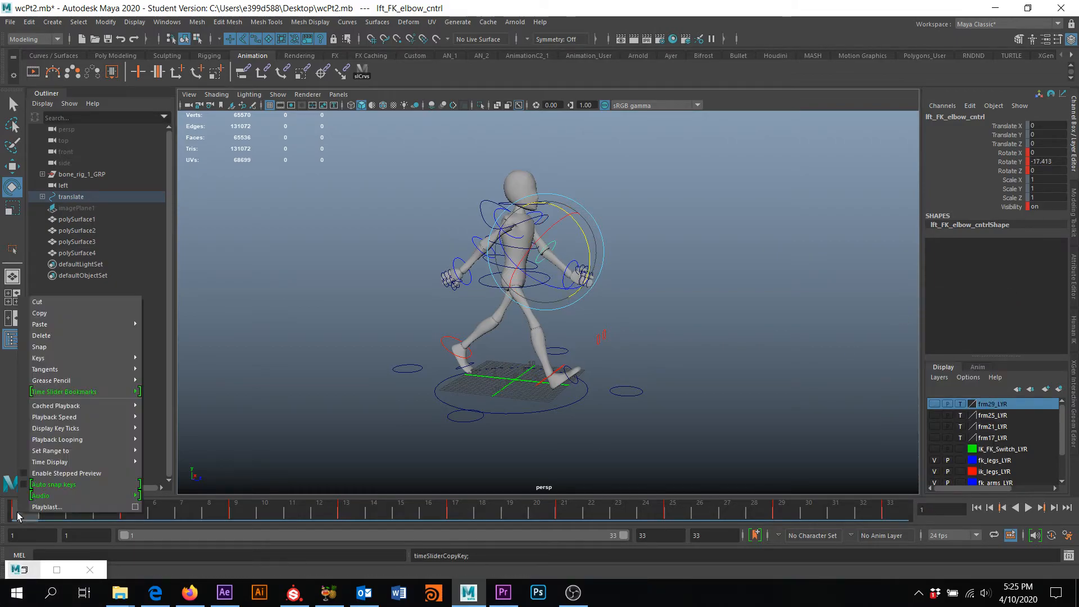
mouse_move(71, 325)
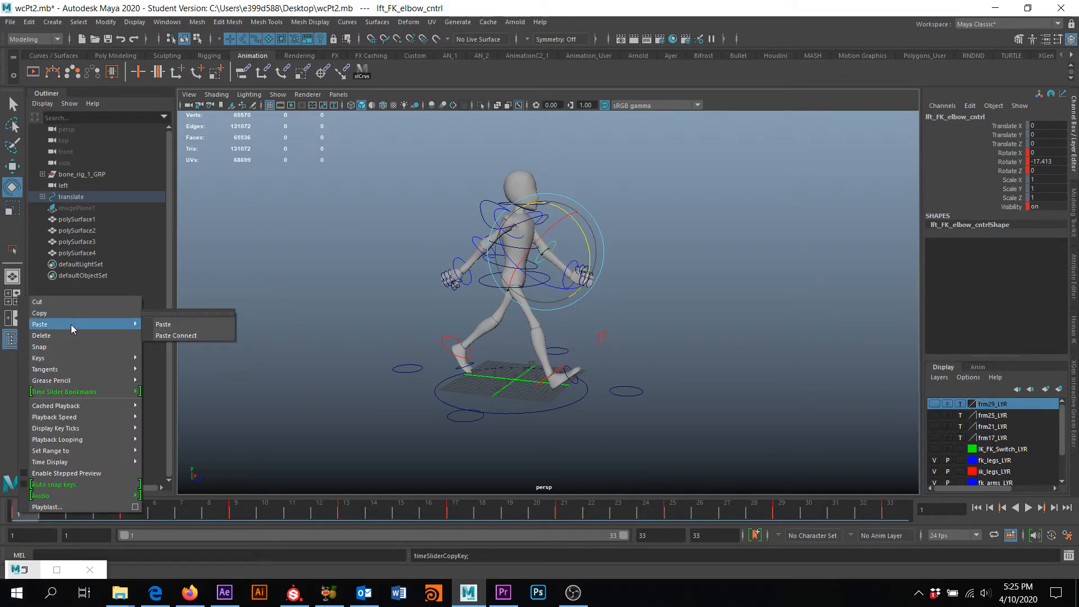
click(194, 322)
Step: Rotate the right FK elbow to a Rotate Y of about 34.14 at frame 17, then deselect it
click(472, 243)
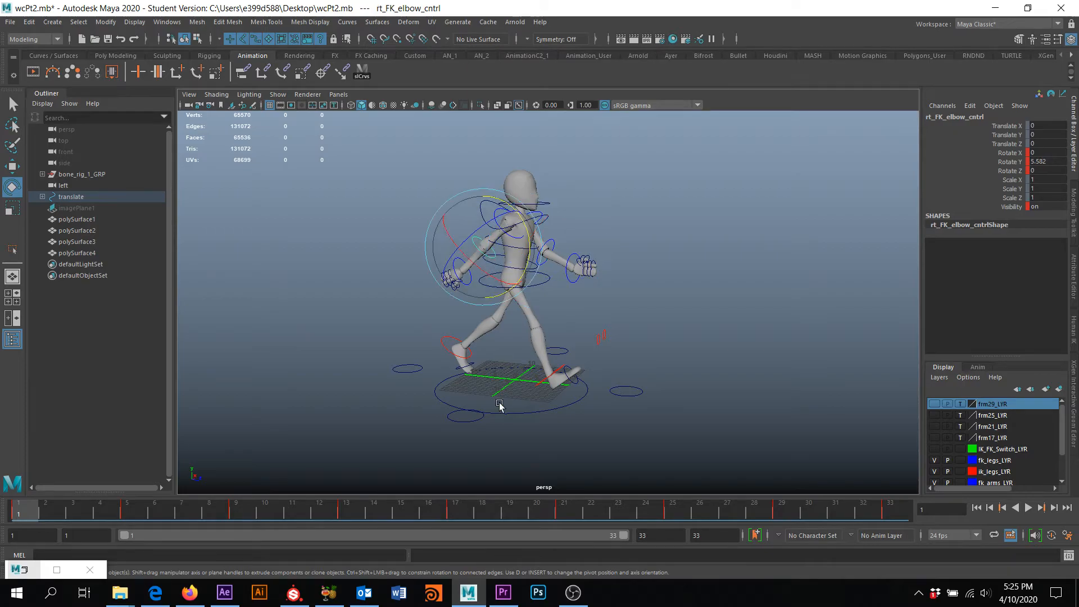
click(469, 509)
drag(583, 252, 576, 237)
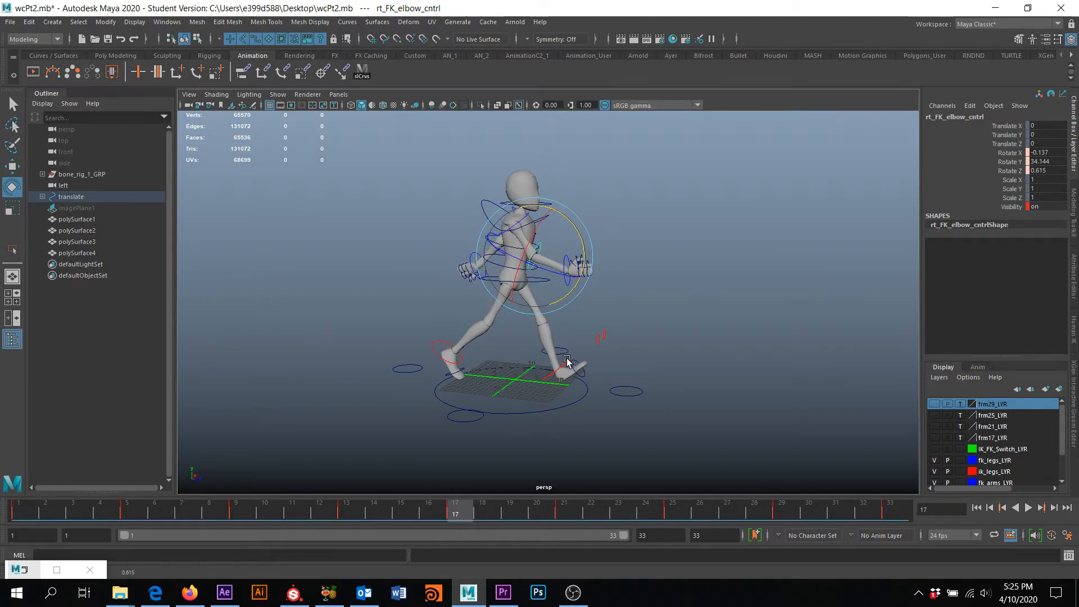
alt+drag(337, 355, 332, 412)
alt+drag(221, 402, 270, 370)
click(336, 346)
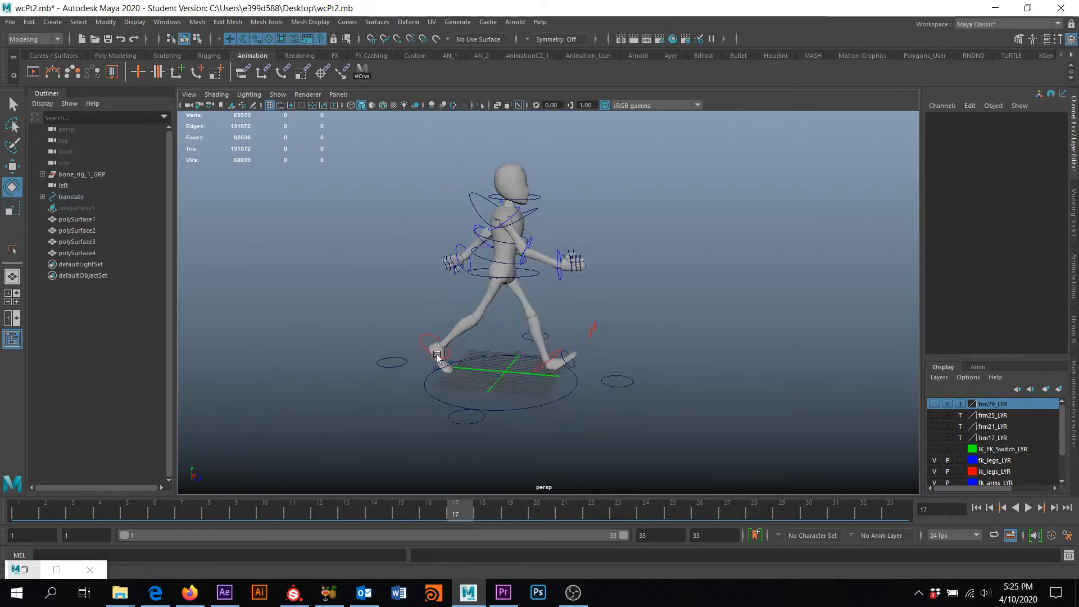
Step: Play the walk cycle, examine the arm swing from several angles, and stop the playback
click(1032, 508)
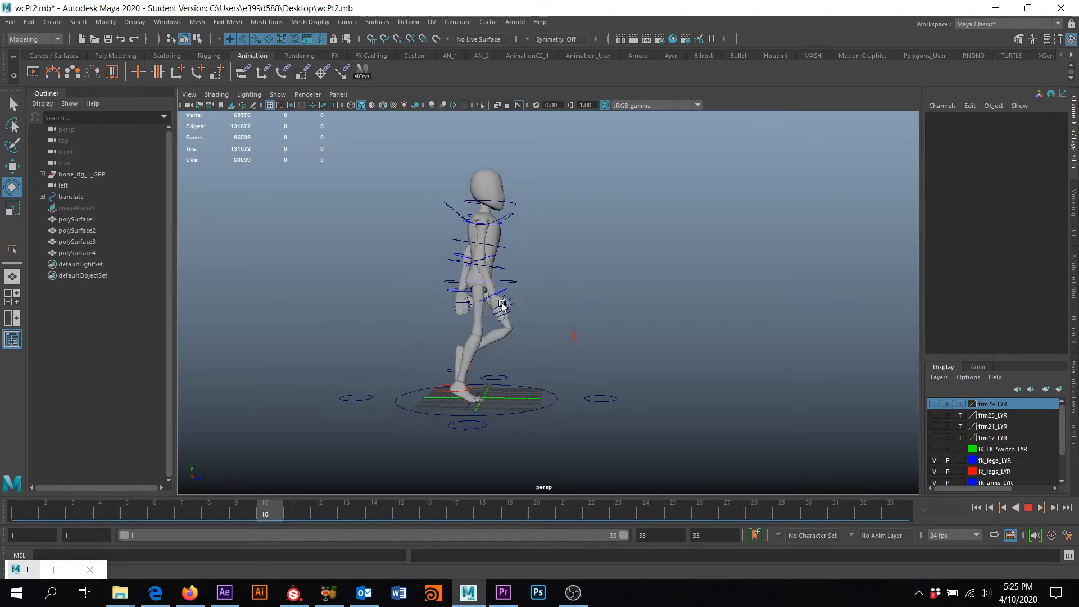
alt+drag(526, 349, 506, 360)
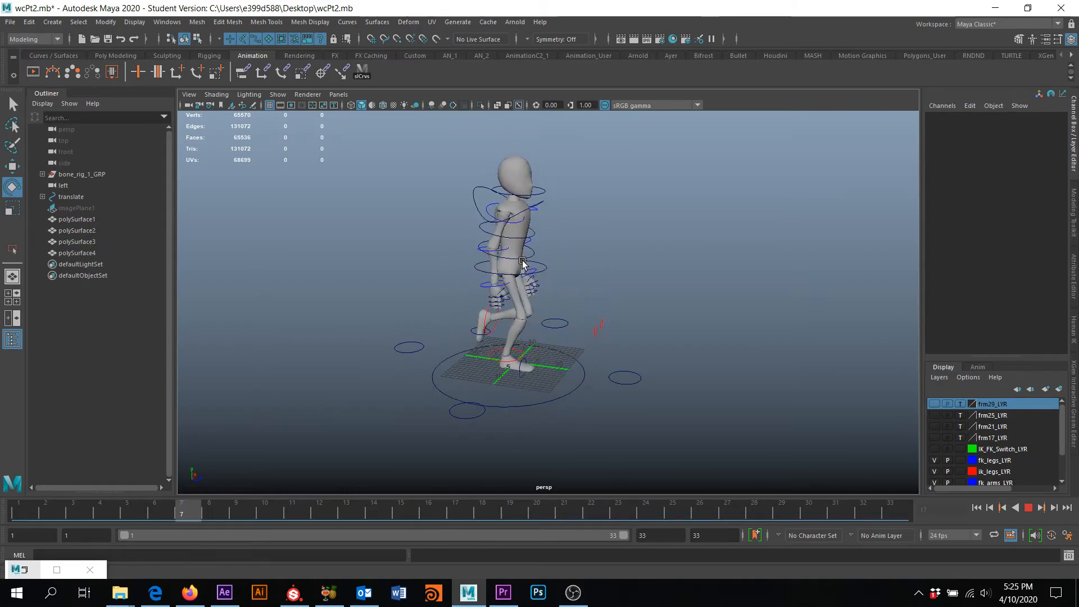
alt+drag(573, 309, 564, 302)
alt+right_drag(563, 302, 590, 340)
alt+middle_drag(565, 302, 560, 278)
alt+right_drag(560, 278, 582, 306)
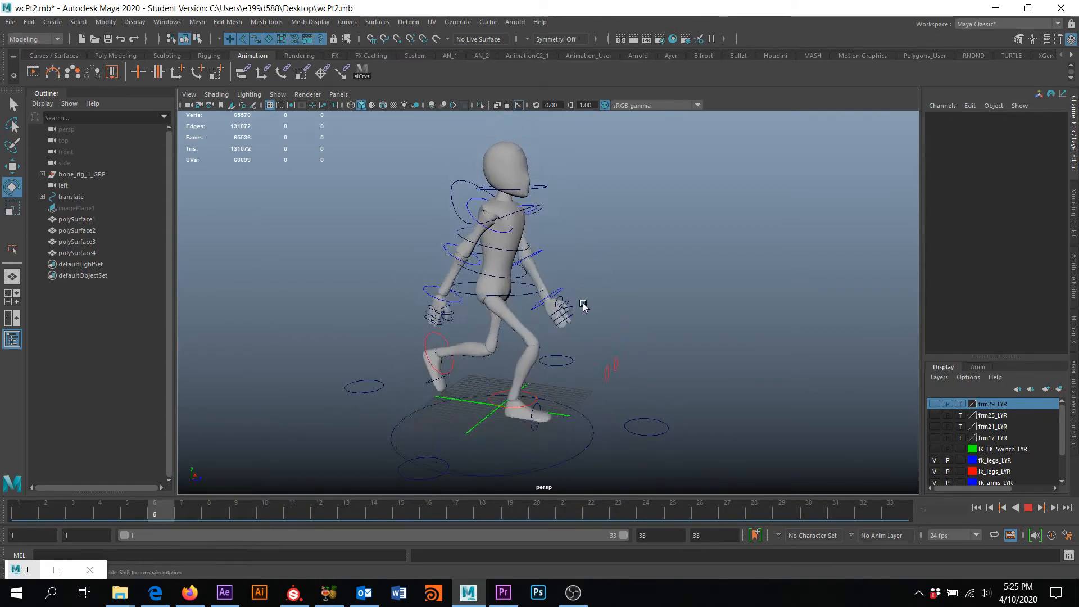
alt+drag(583, 306, 610, 302)
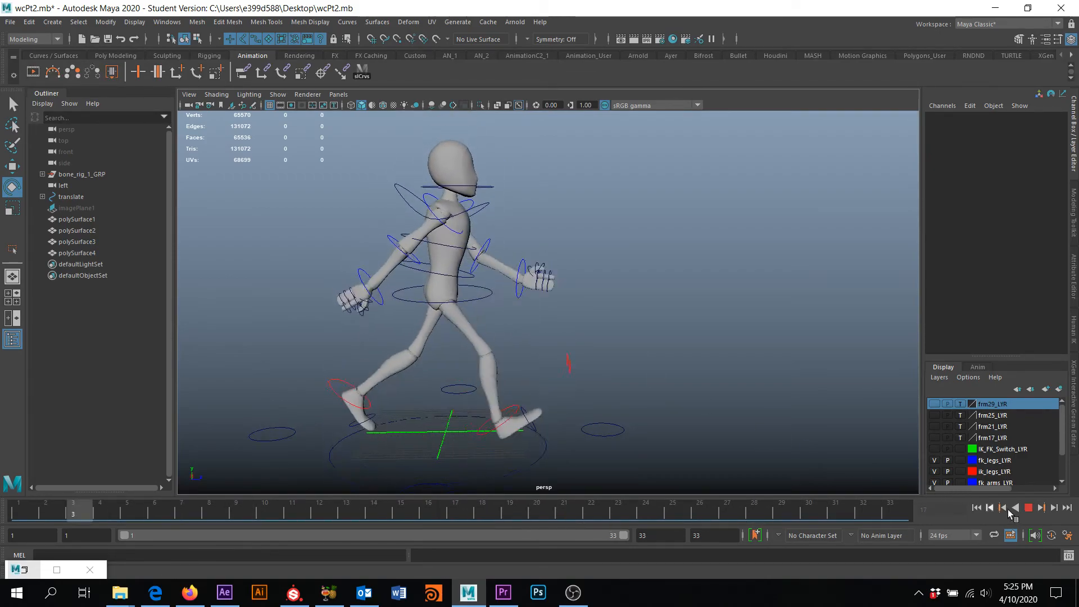
key(Escape)
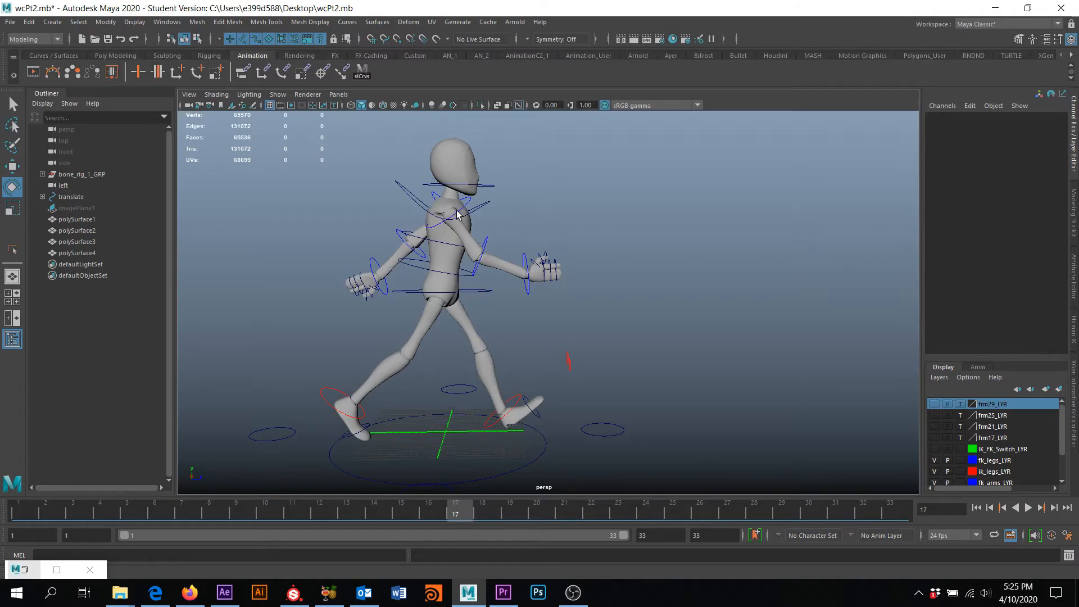
Step: Restore the Graph Editor at frame 33 and frame all curves of the right FK shoulder
click(458, 213)
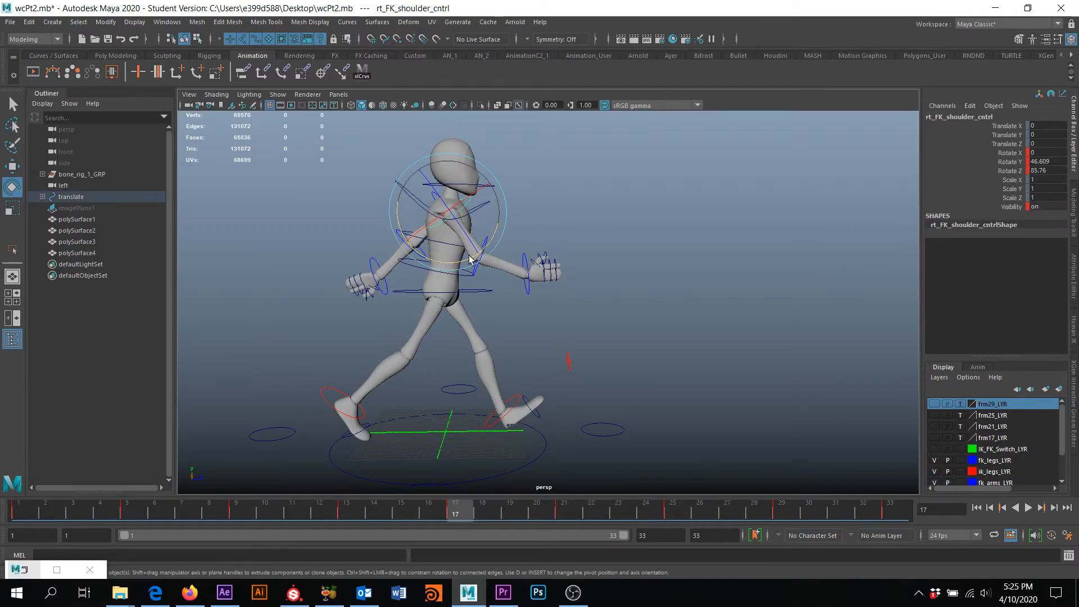
click(877, 512)
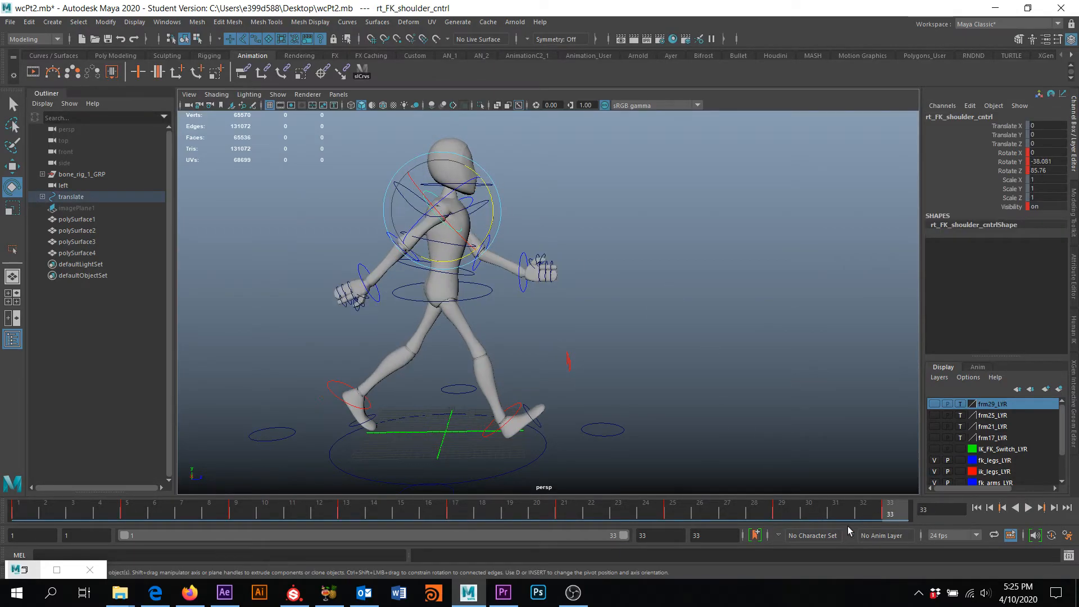
click(26, 570)
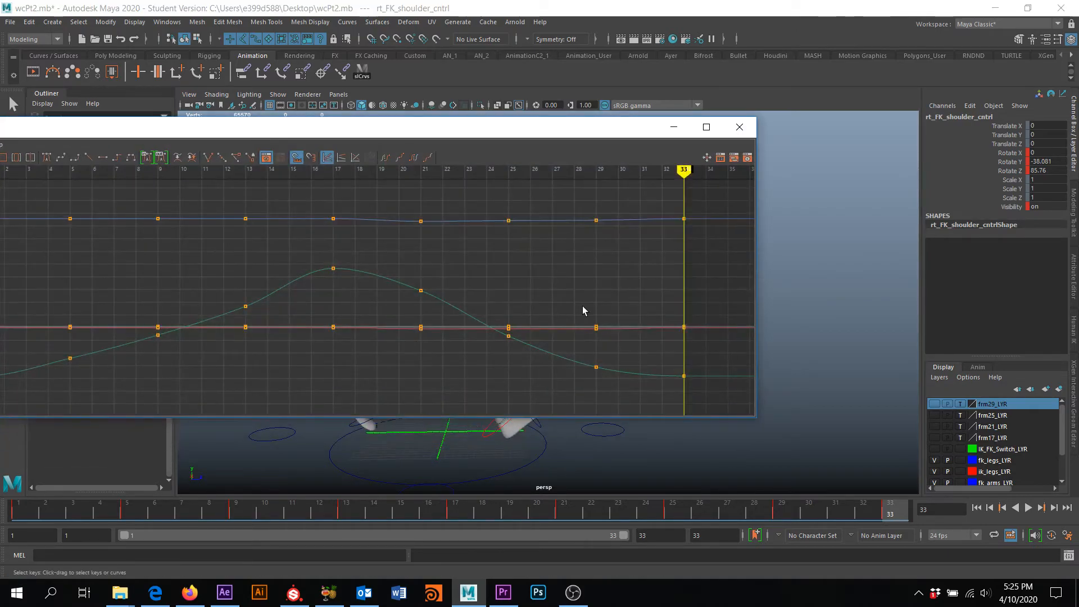
key(a)
drag(263, 139, 623, 285)
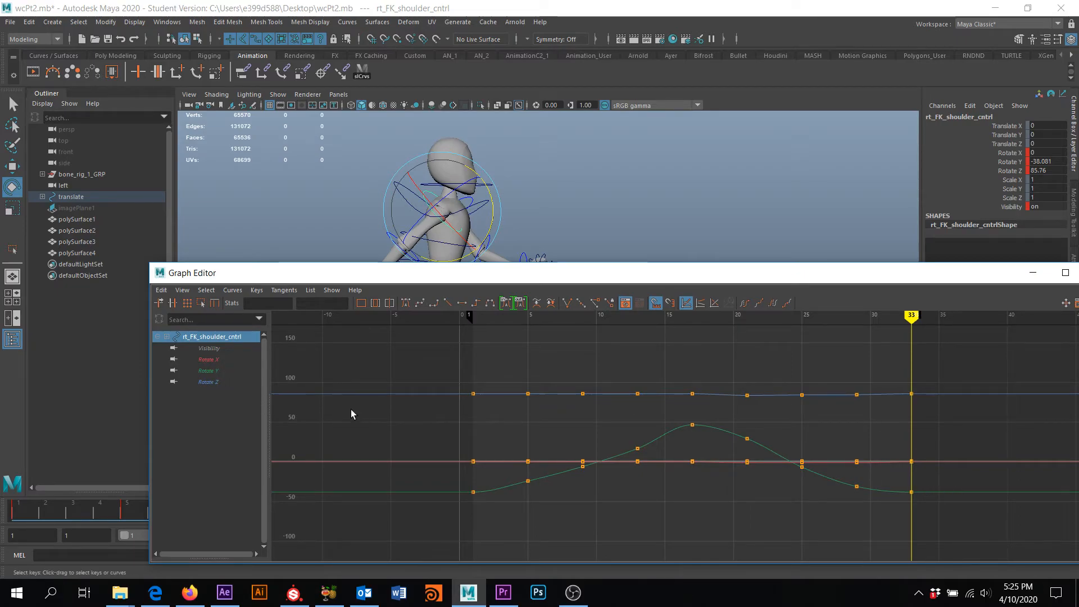
Step: Try moving the right FK shoulder's frame 33 keys on Rotate X and on Rotate Y, undoing both moves
click(217, 362)
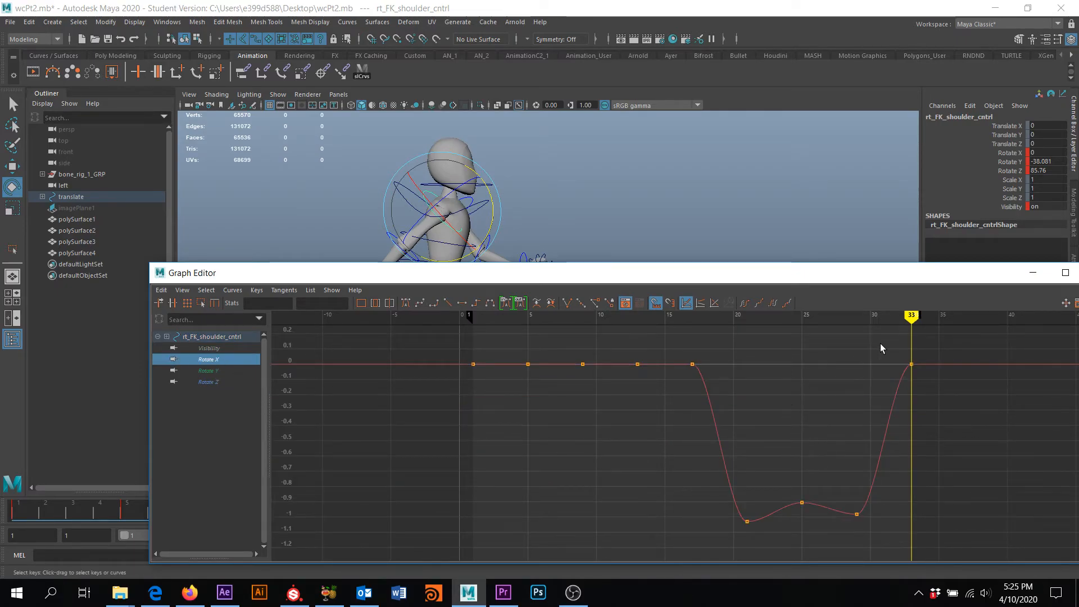
drag(911, 363, 911, 520)
key(ctrl+z)
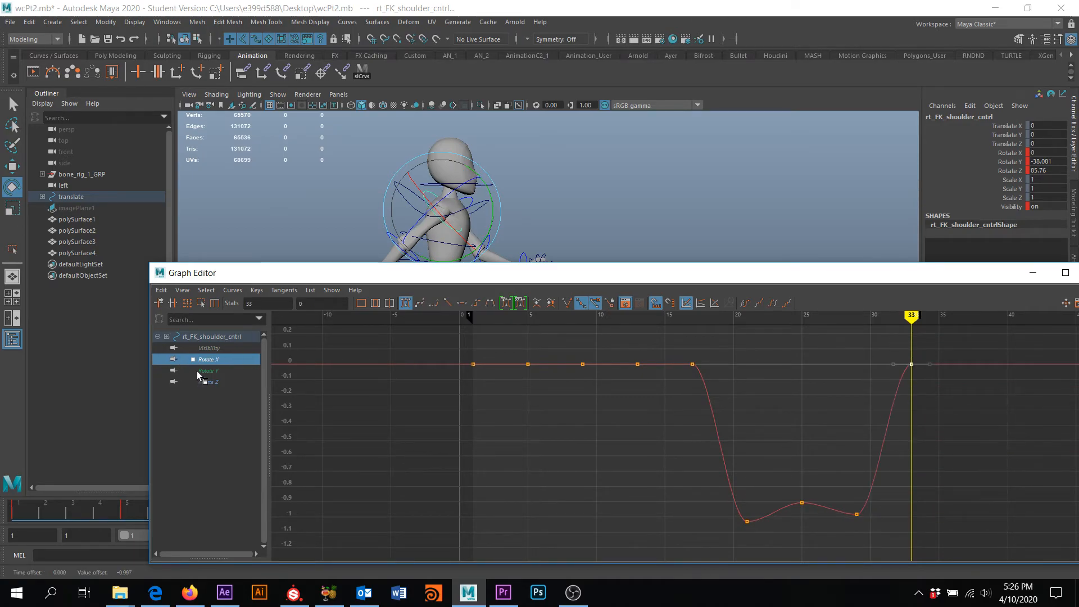
click(196, 371)
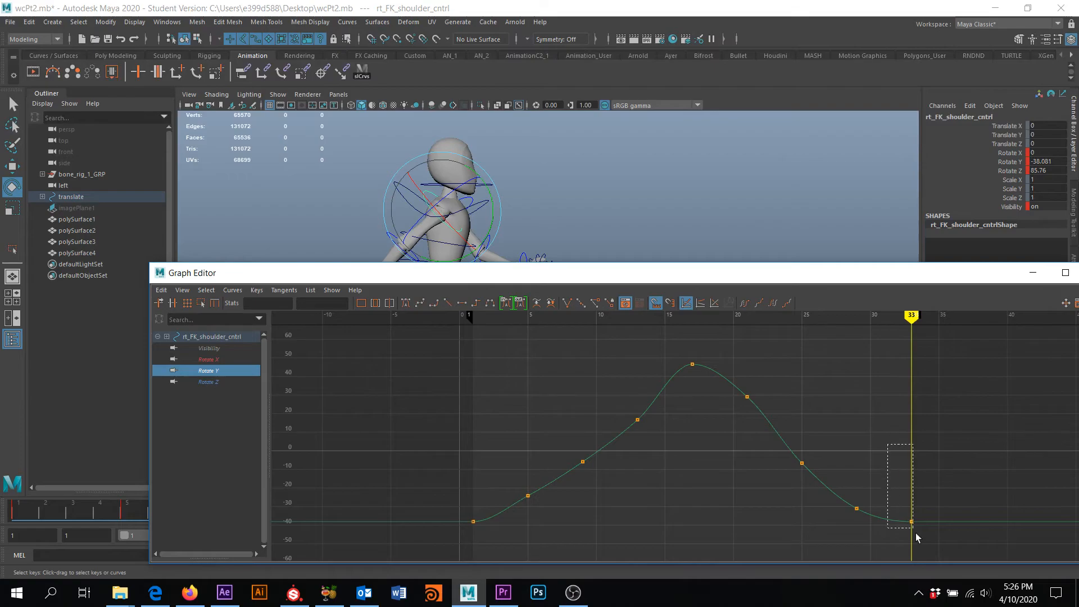
drag(913, 522, 905, 455)
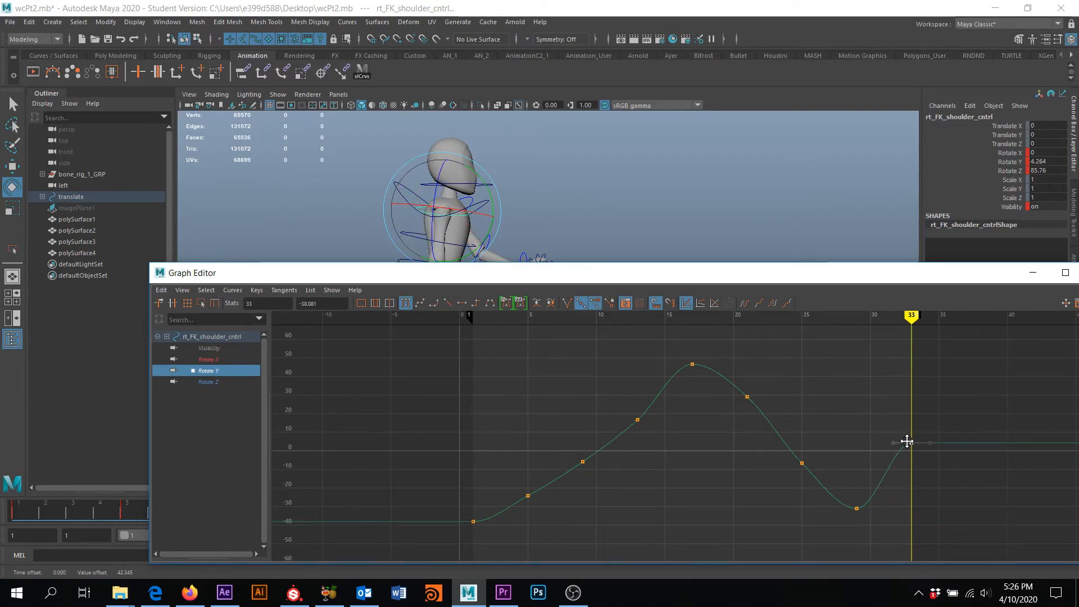
key(ctrl+z)
Step: Reposition the Graph Editor below the character's arms and inspect the left FK shoulder's rotation curves
drag(842, 281, 758, 227)
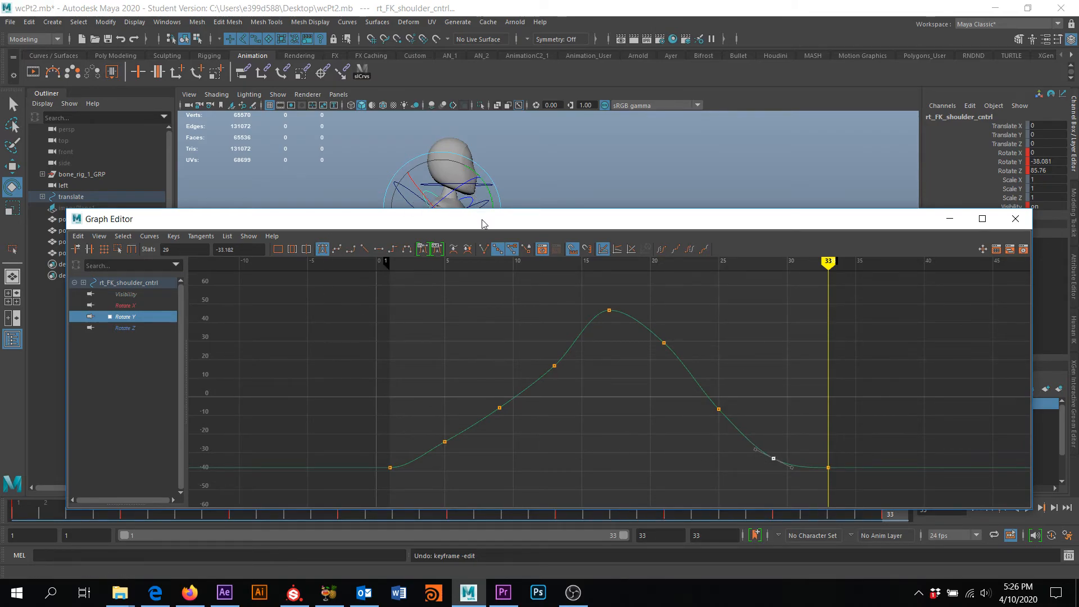
drag(485, 224, 461, 263)
alt+drag(528, 220, 557, 229)
alt+middle_drag(557, 228, 636, 168)
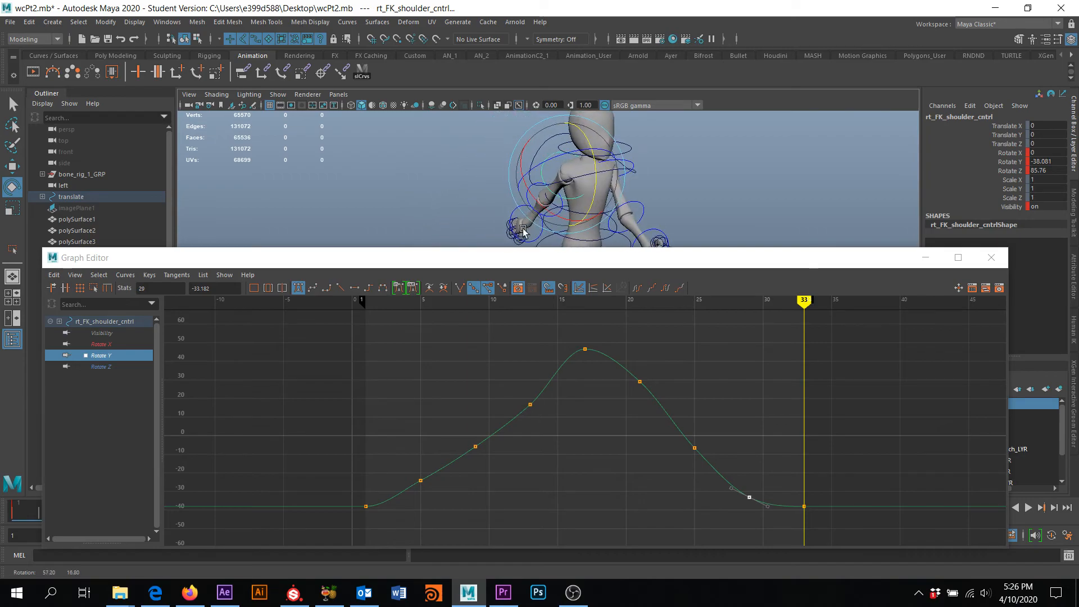
click(631, 163)
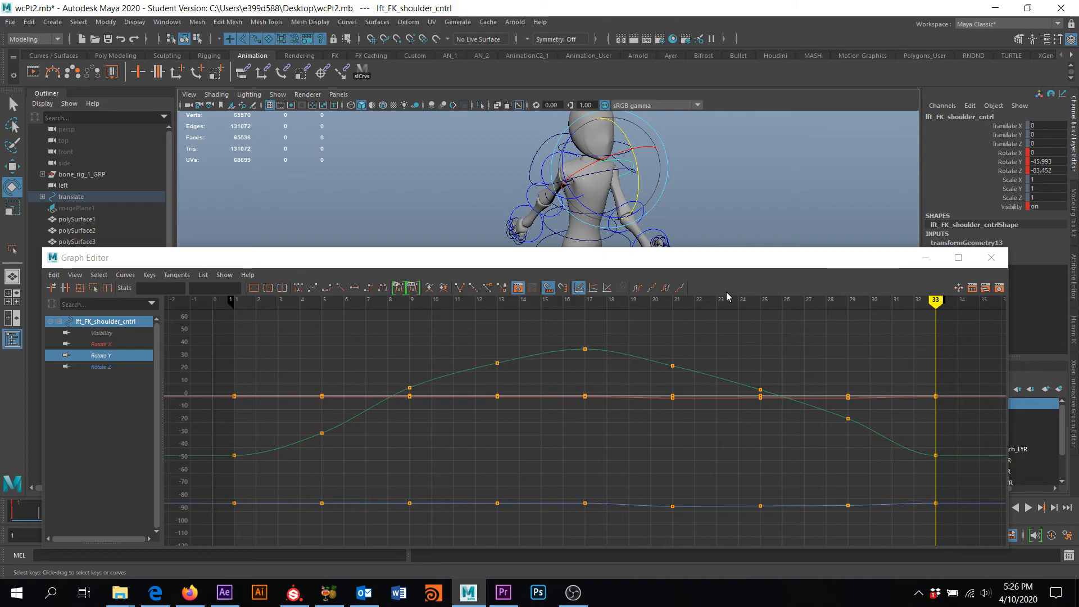
alt+drag(684, 209, 790, 212)
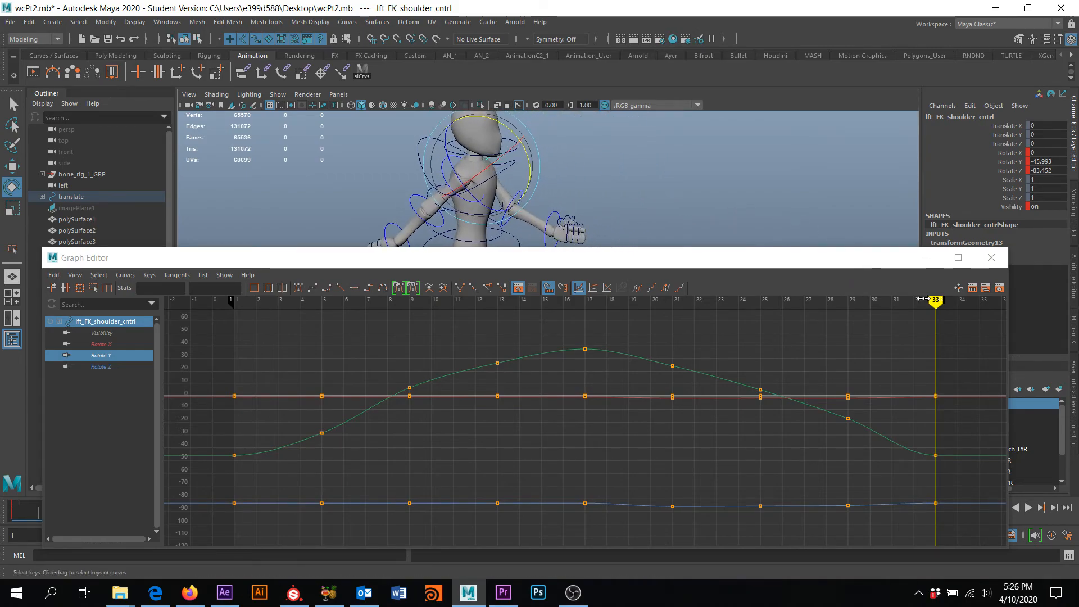
Step: At frame 17, select the right FK shoulder and check the tangent handles of its Rotate Y key
drag(933, 300, 586, 299)
click(713, 170)
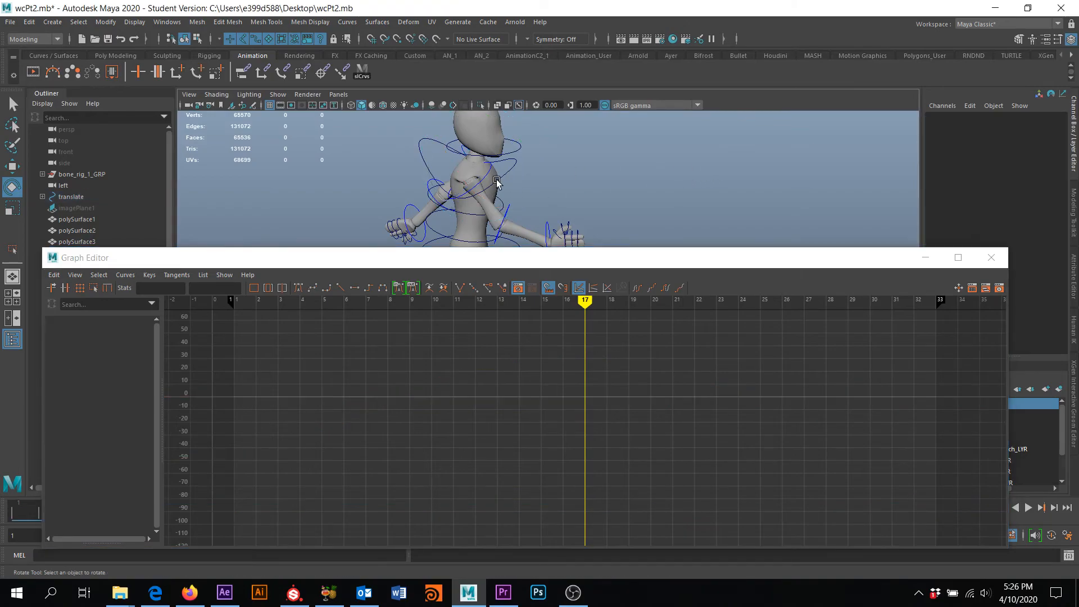
click(485, 173)
drag(563, 381, 567, 382)
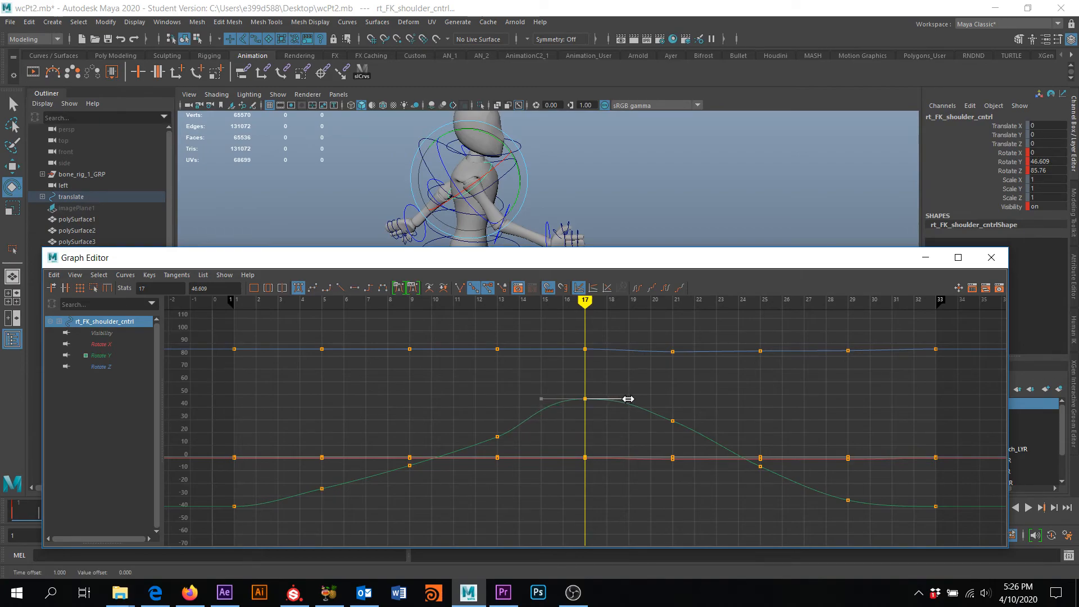
drag(625, 399, 624, 399)
Step: Select the left FK shoulder from behind the character and check its Rotate Y key tangents at frame 17
click(691, 197)
alt+drag(691, 198, 759, 202)
alt+middle_drag(759, 203, 719, 166)
click(669, 144)
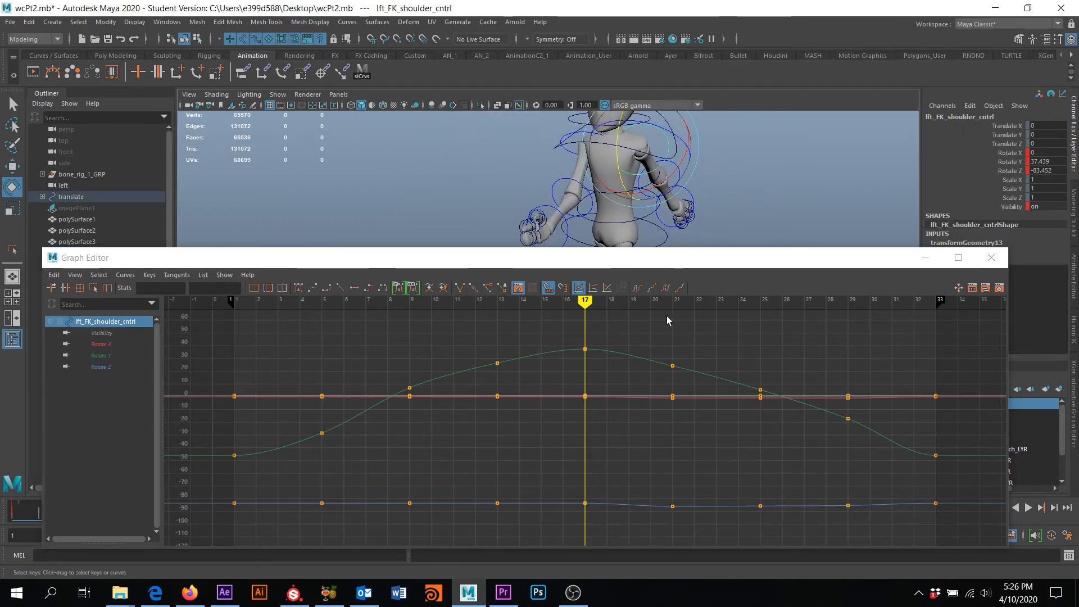
drag(556, 335, 620, 376)
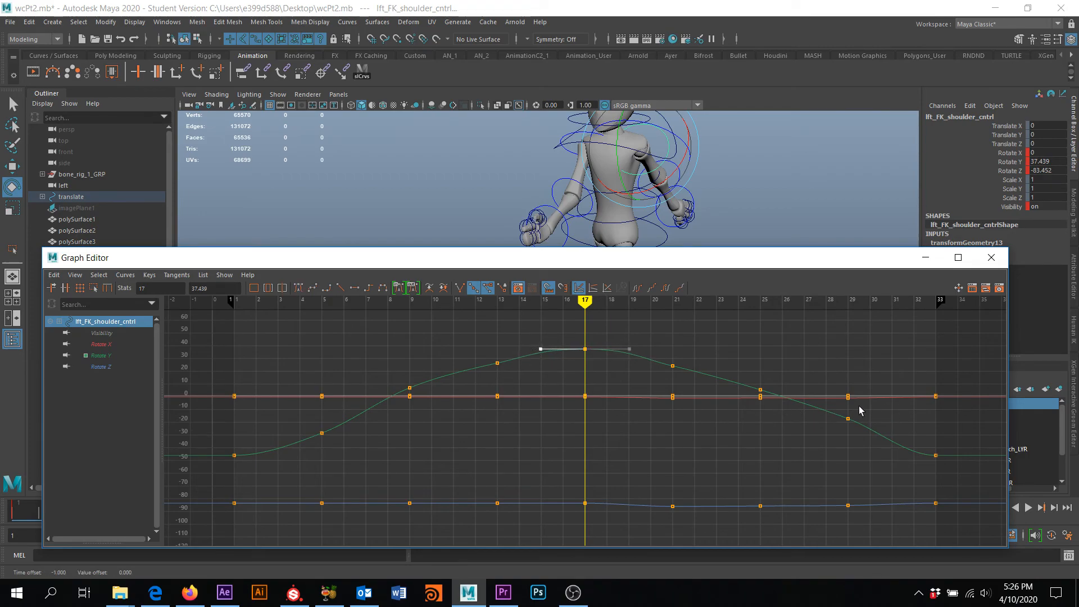
Step: Lower the left FK shoulder's Rotate Y keys to about -30.5 at frame 29 and about -33.3 at frame 5
drag(594, 305, 843, 315)
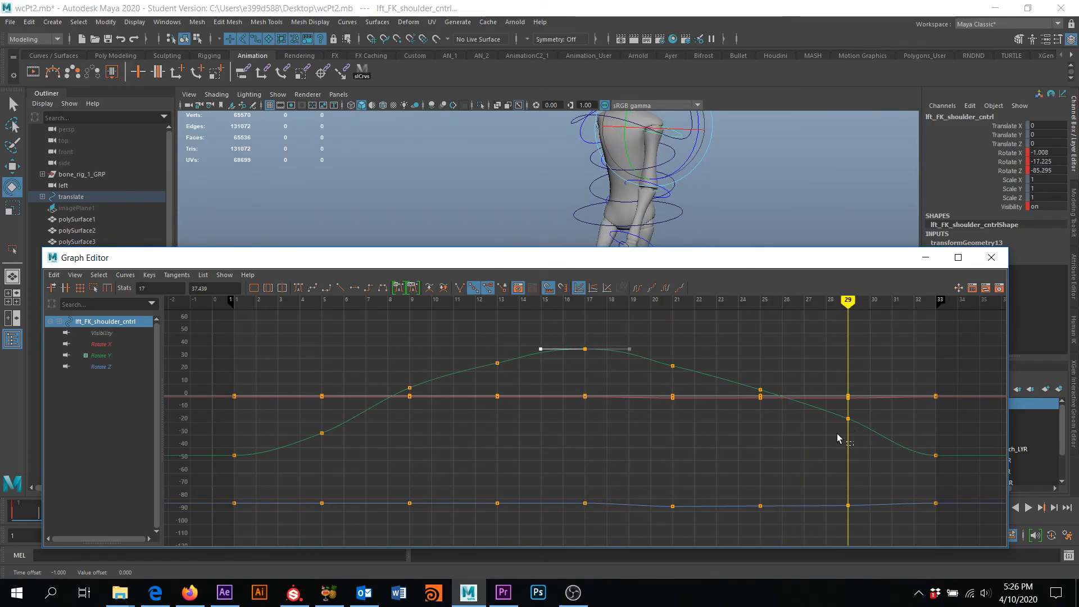
shift+middle_drag(849, 420, 848, 438)
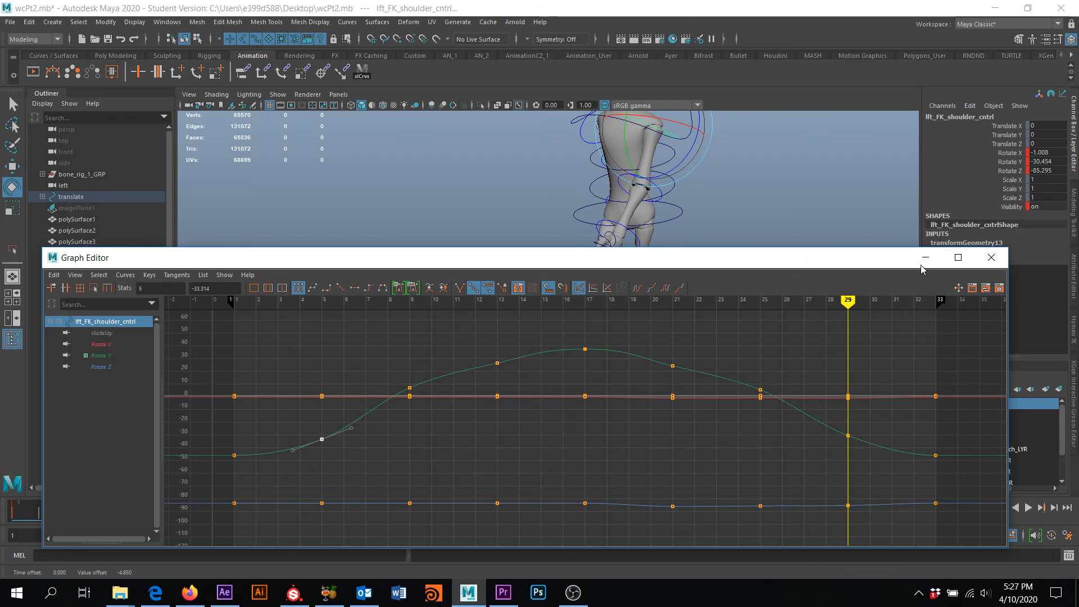
Step: Minimize the Graph Editor, play the walk cycle with the full character in view to examine the arm swing, and stop playback
click(926, 258)
alt+drag(643, 287, 672, 222)
alt+middle_drag(618, 263, 632, 310)
alt+drag(633, 309, 670, 309)
click(1029, 508)
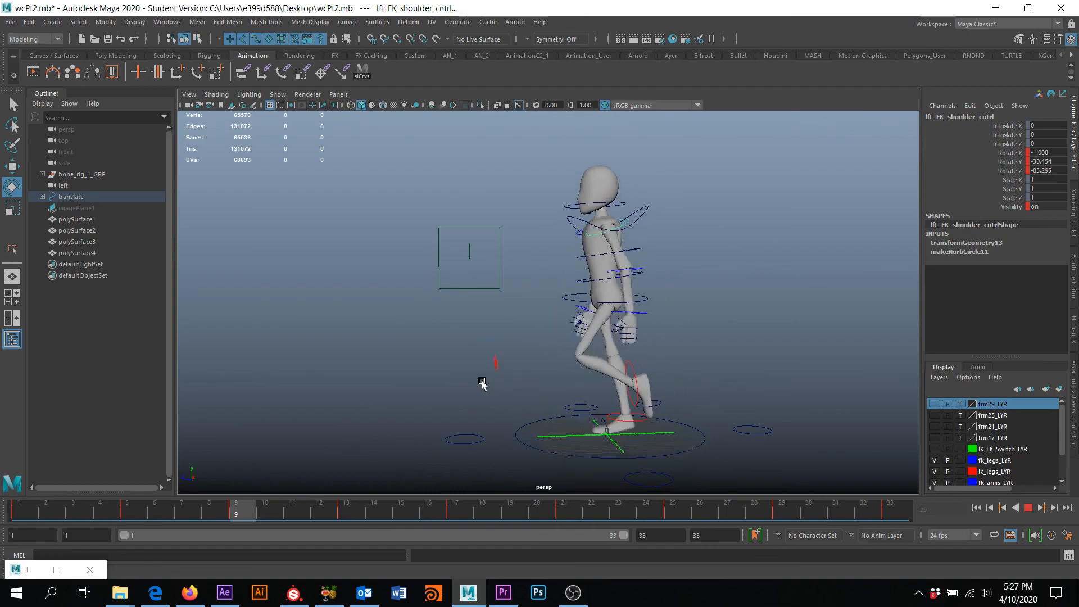
click(1029, 508)
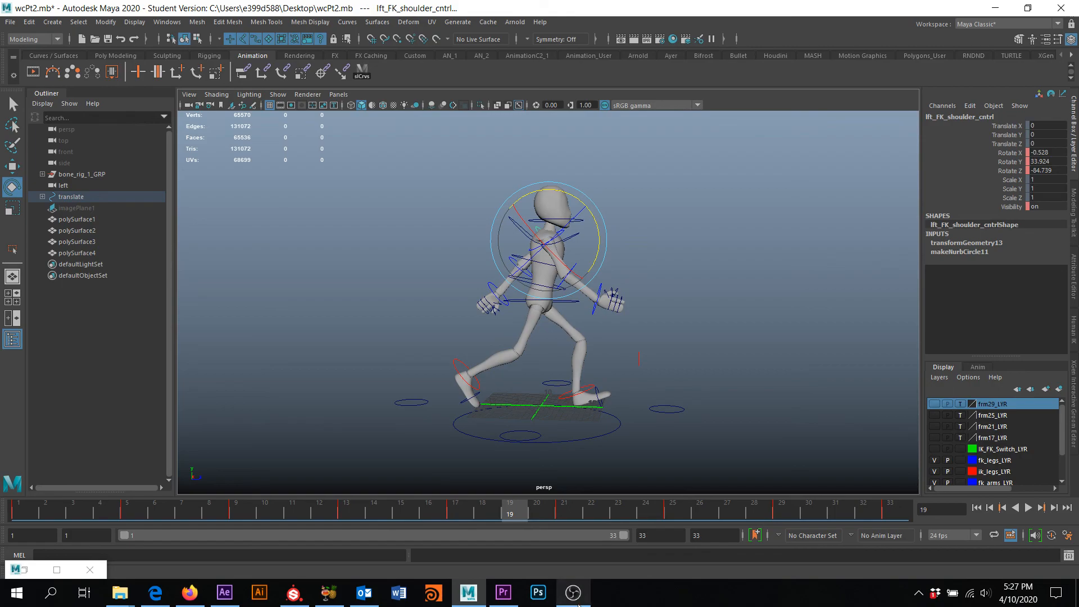